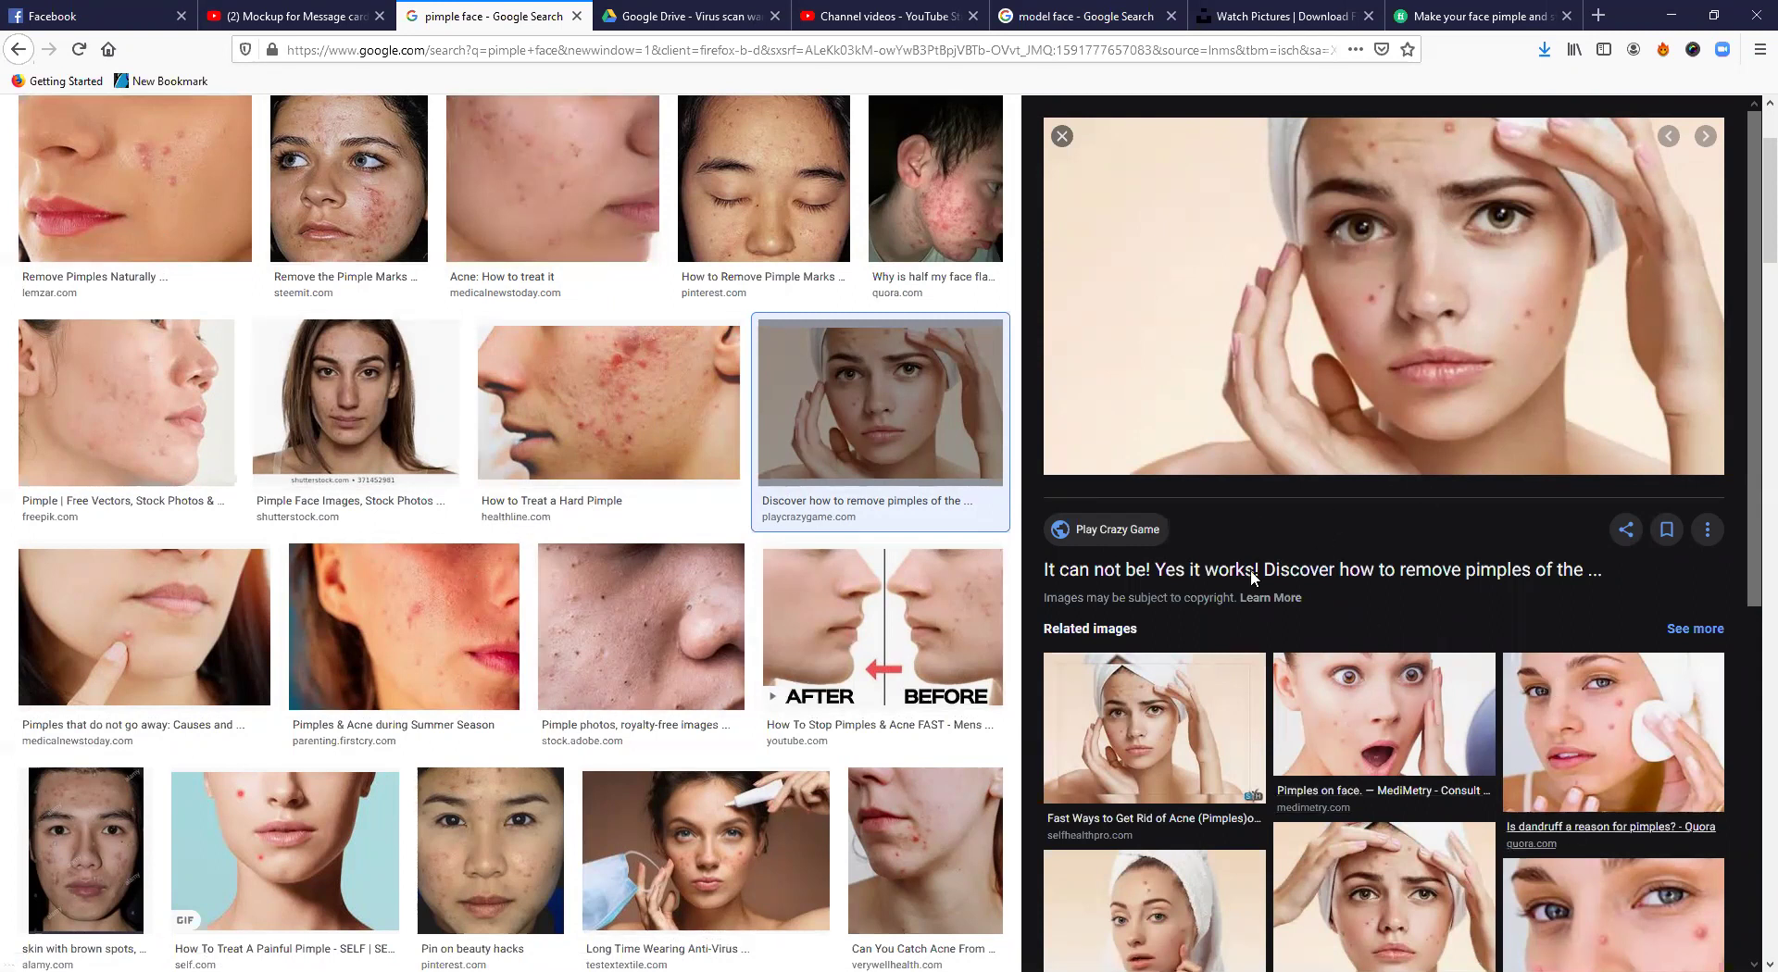
pyautogui.scroll(-5, 796, 784)
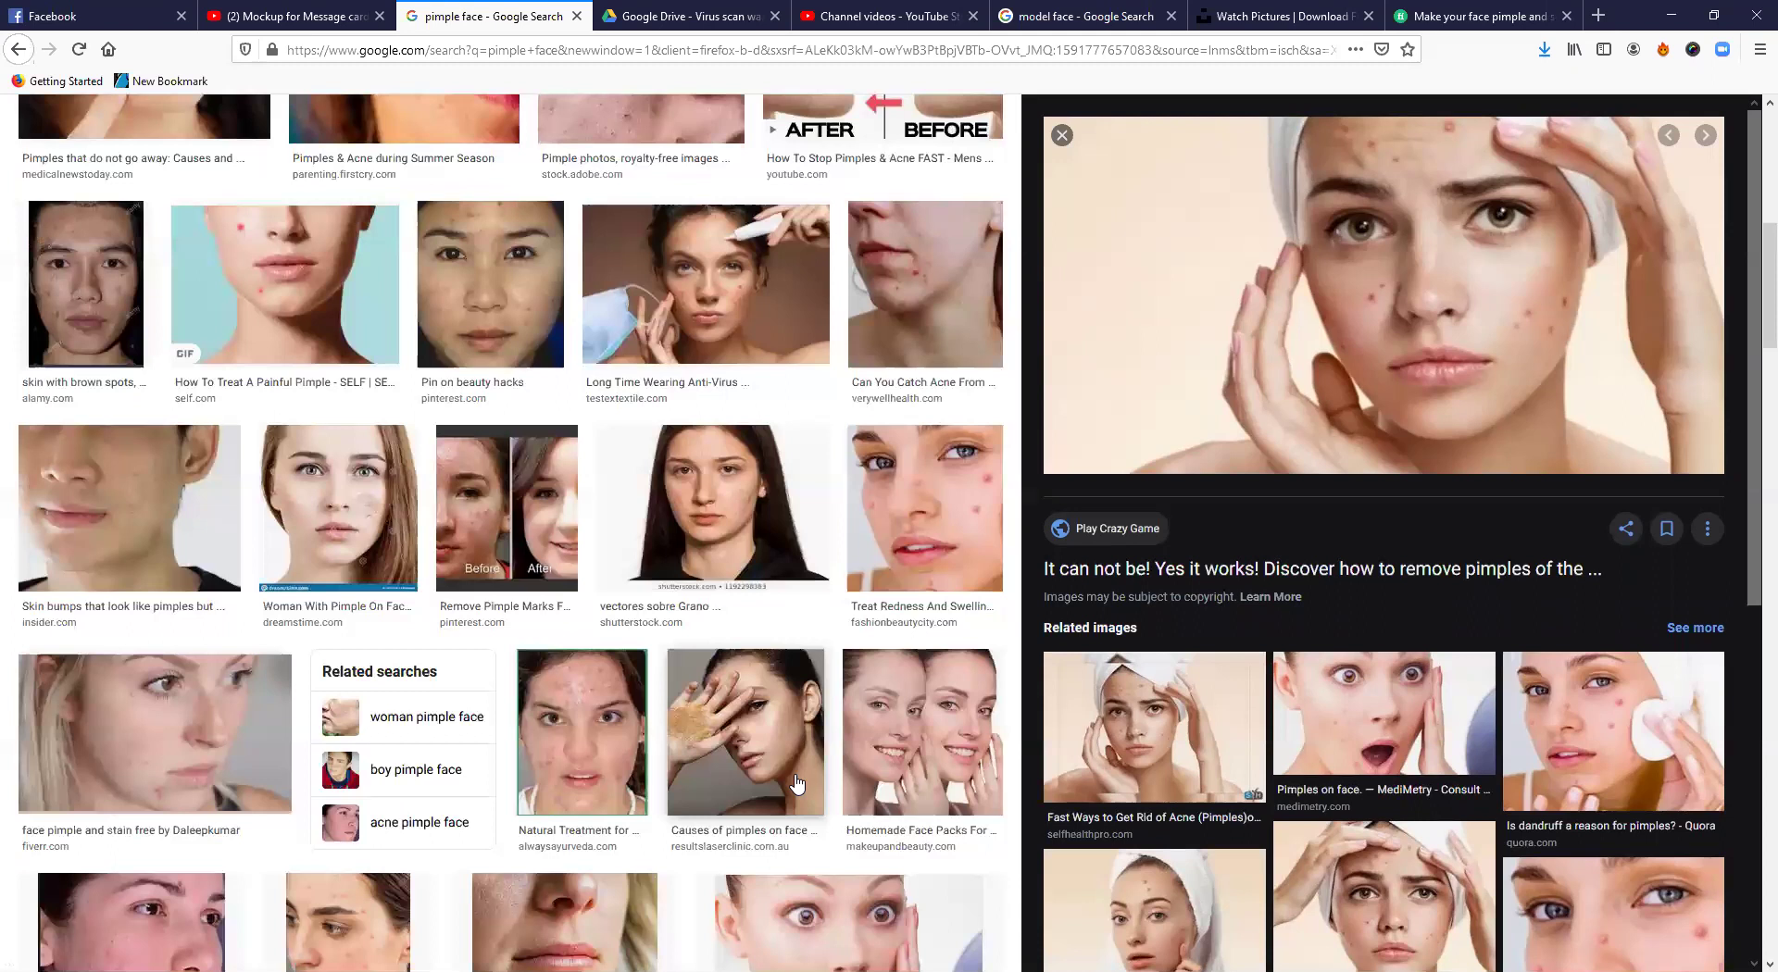
pyautogui.scroll(7, 797, 784)
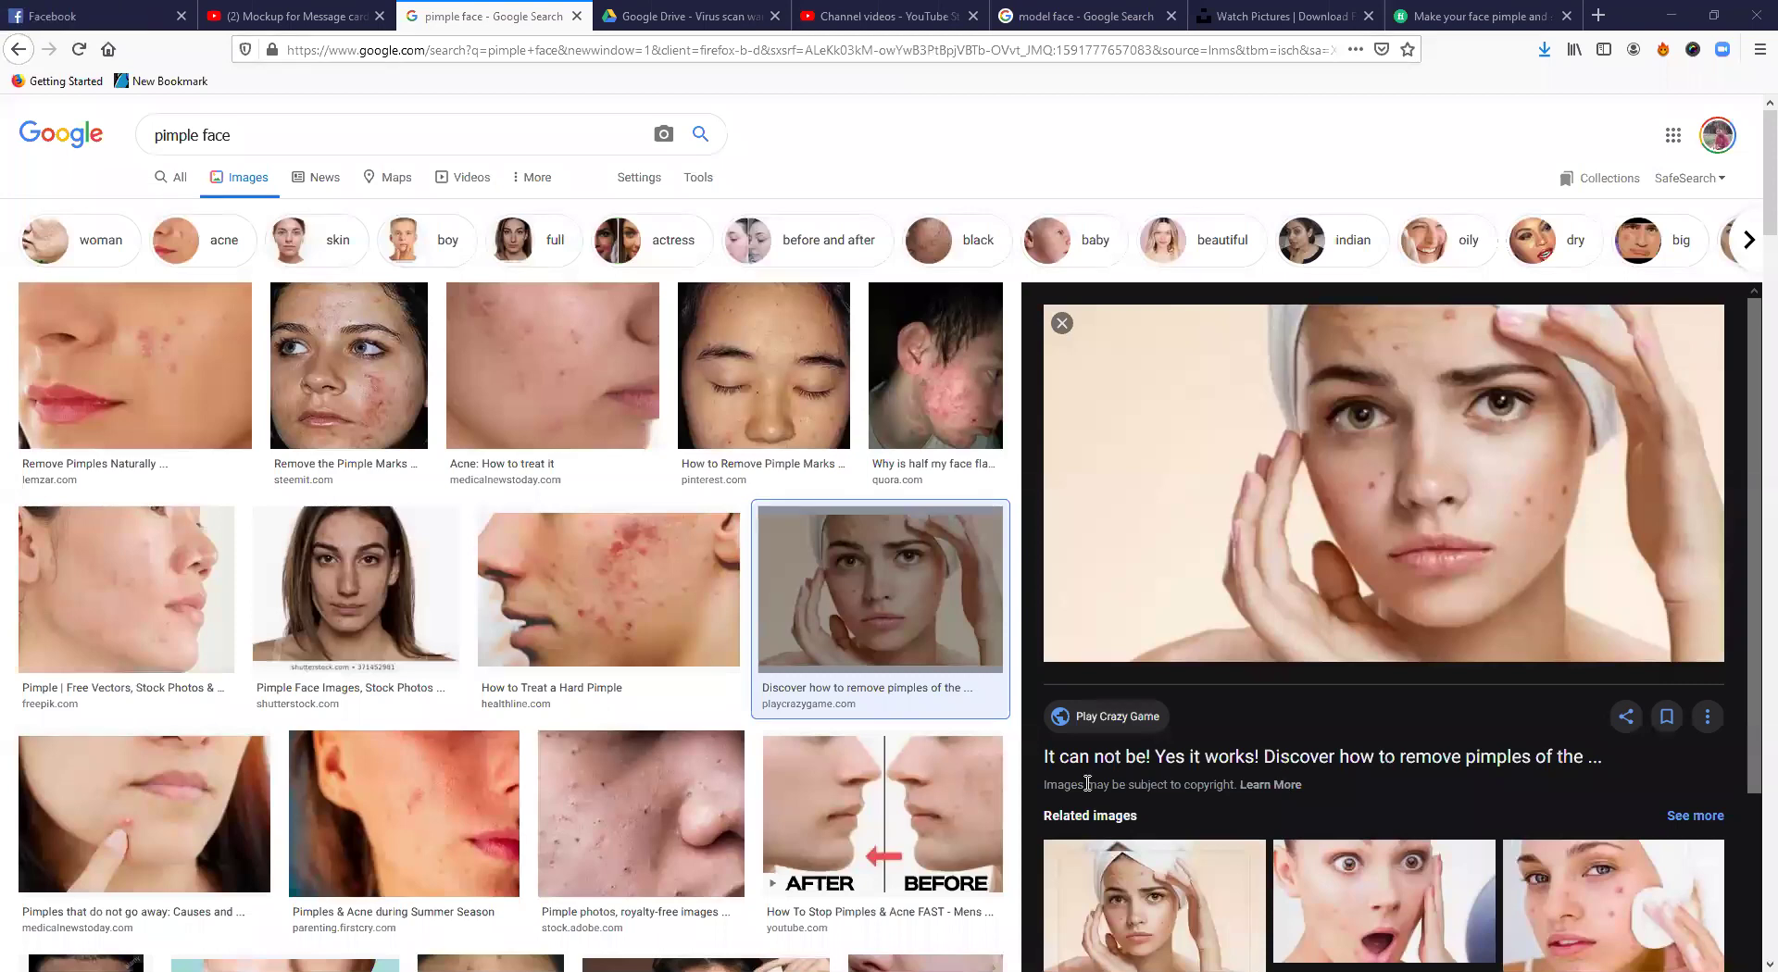
# - Switch to Photoshop and duplicate the Background layer of acne_0.jpg
pyautogui.hotkey('alt', 'Tab')
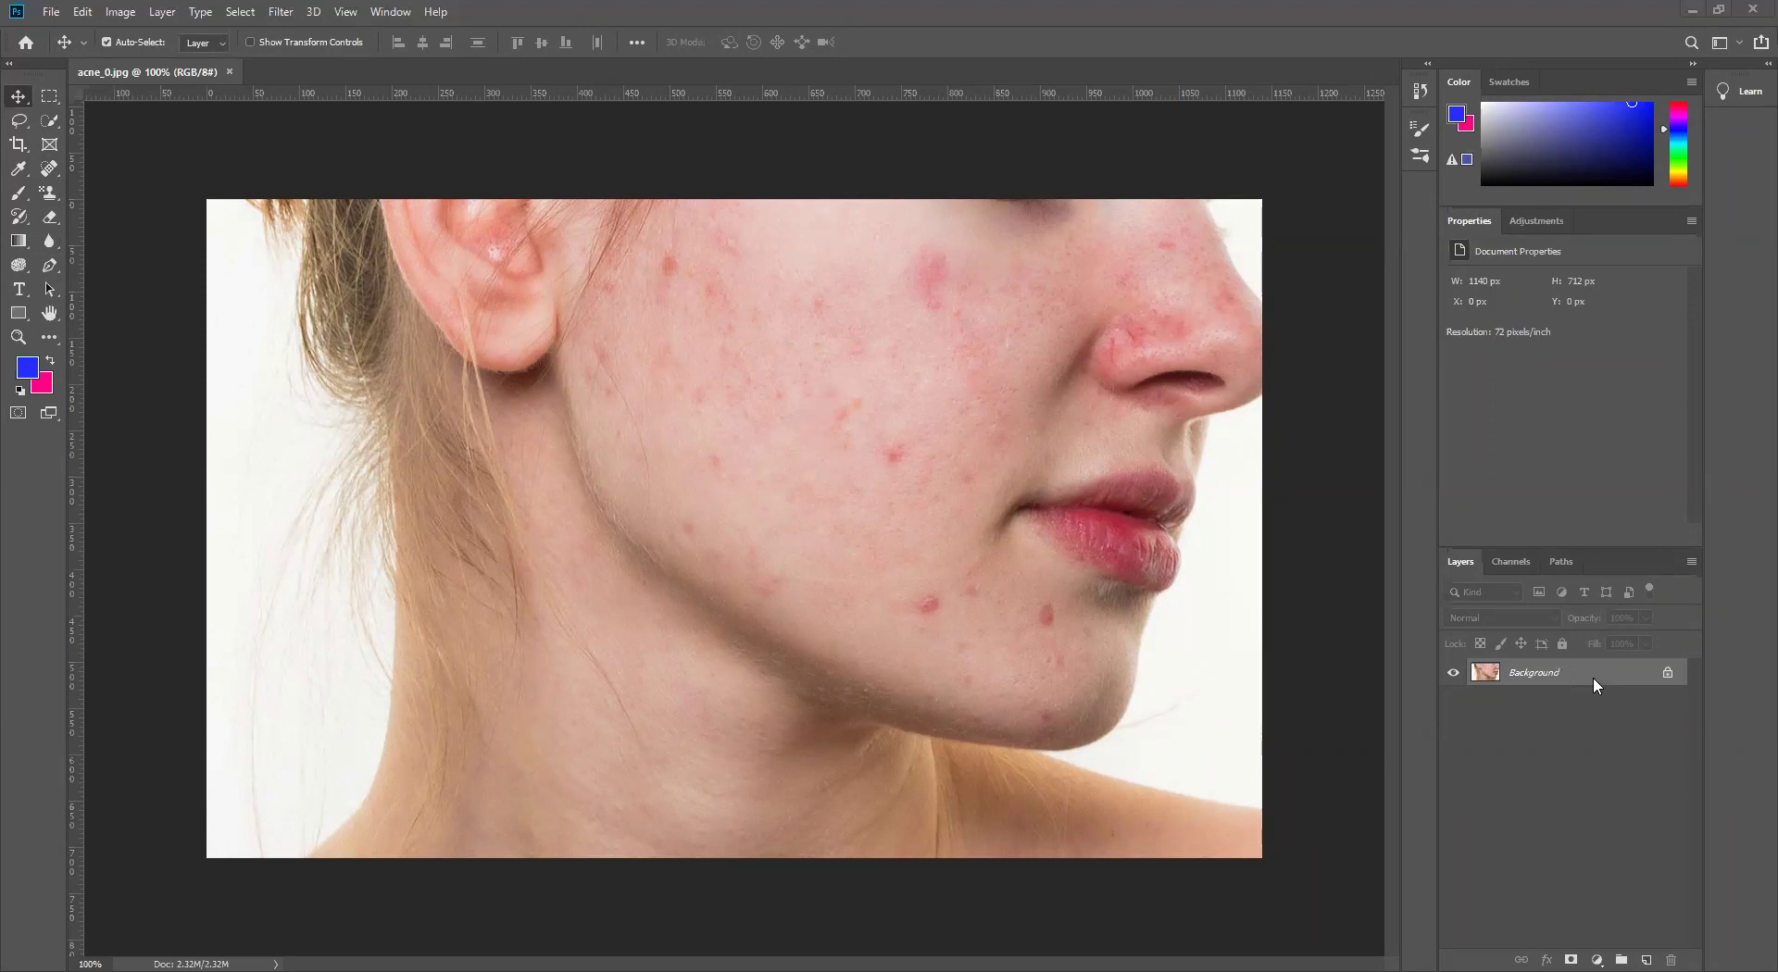
pyautogui.hotkey('ctrl', 'j')
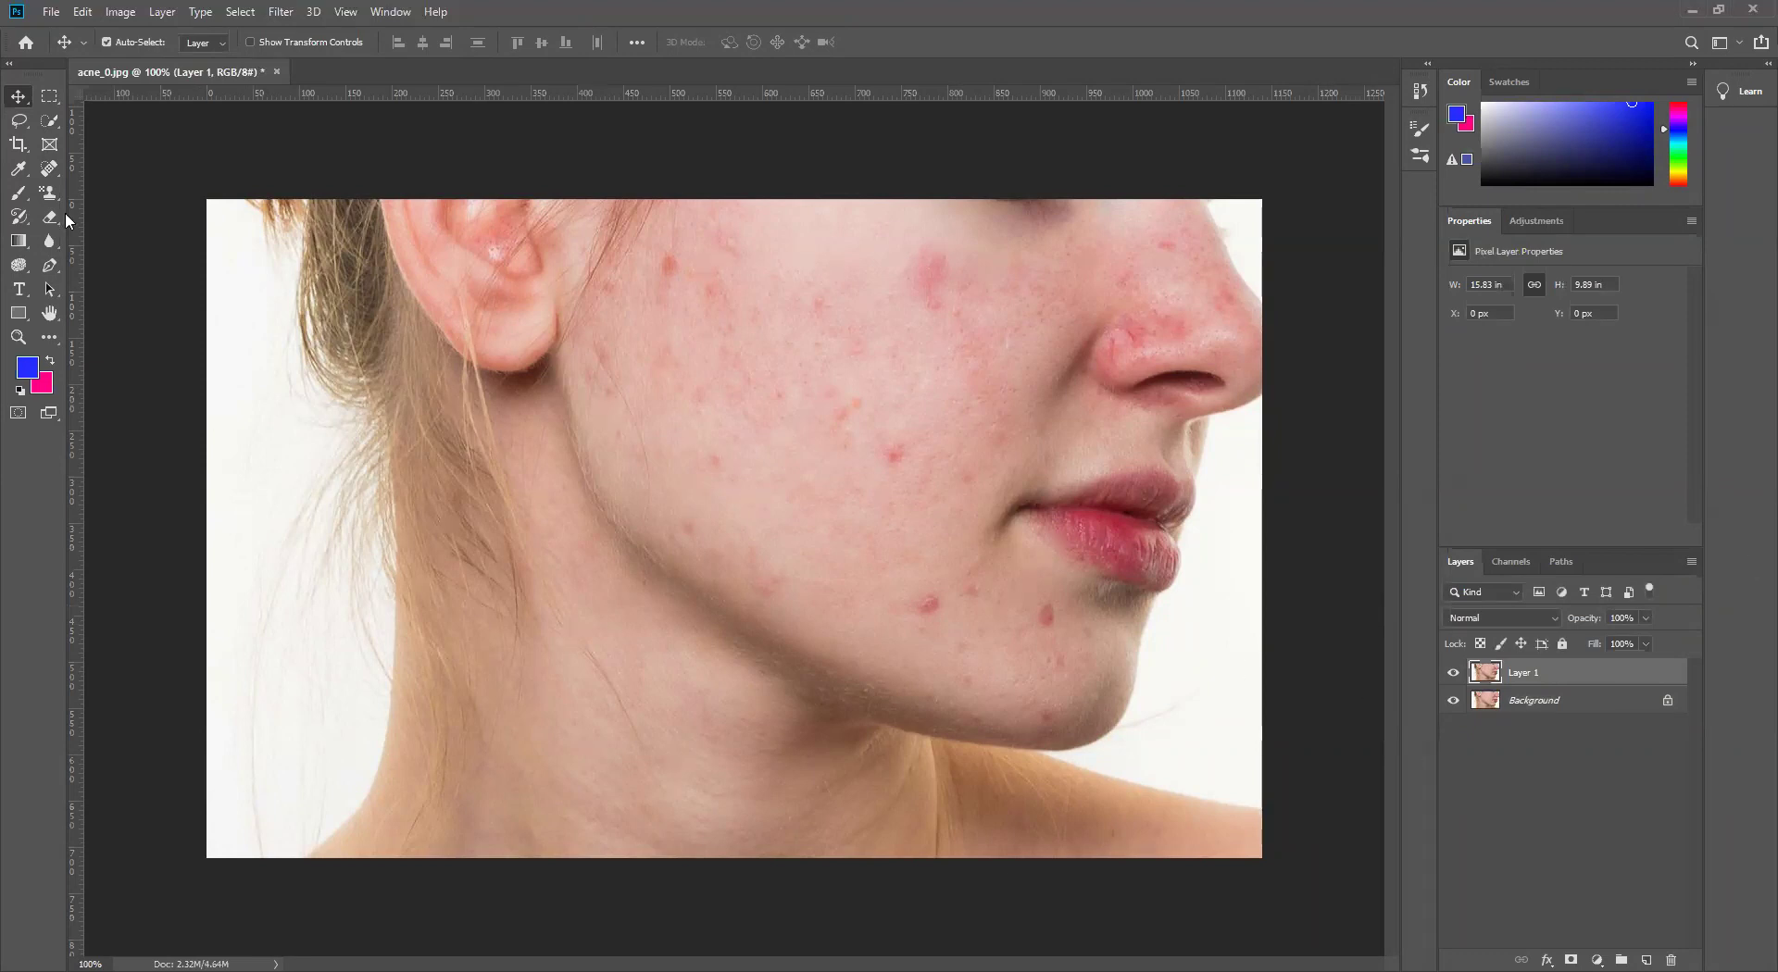
# - Activate the Spot Healing Brush Tool and keep its blending mode at Normal
pyautogui.moveTo(50, 197); pyautogui.dragTo(129, 204)
pyautogui.click(48, 173)
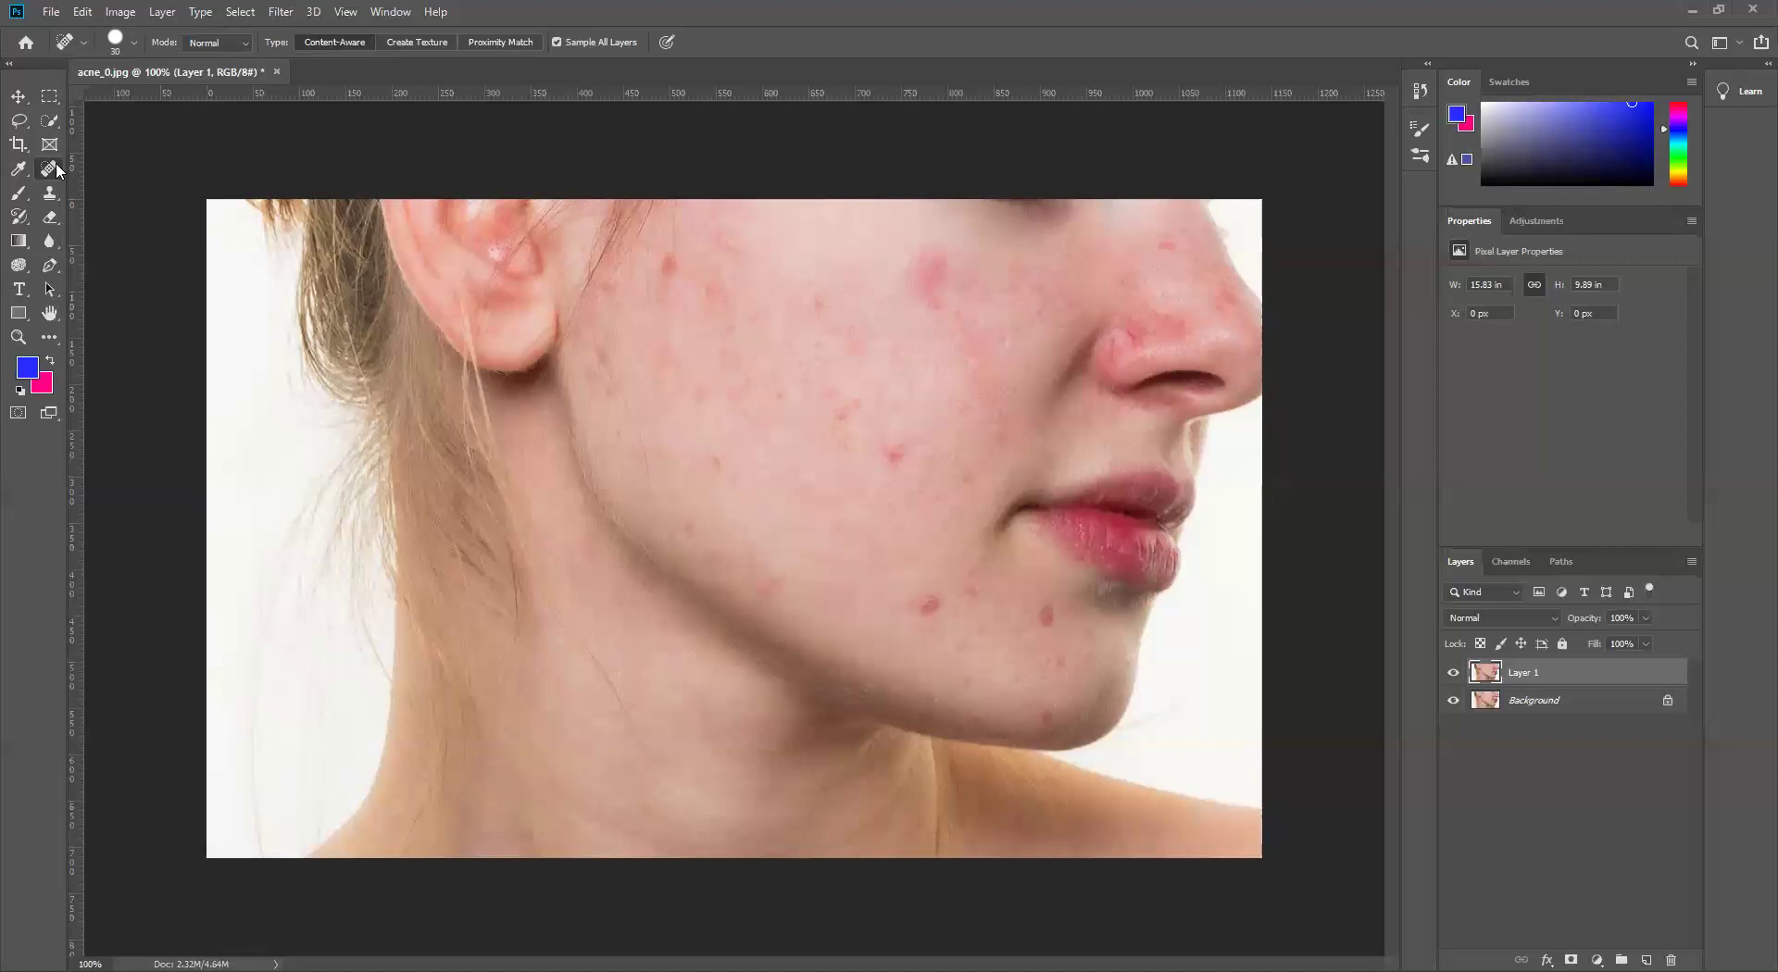
pyautogui.rightClick(56, 170)
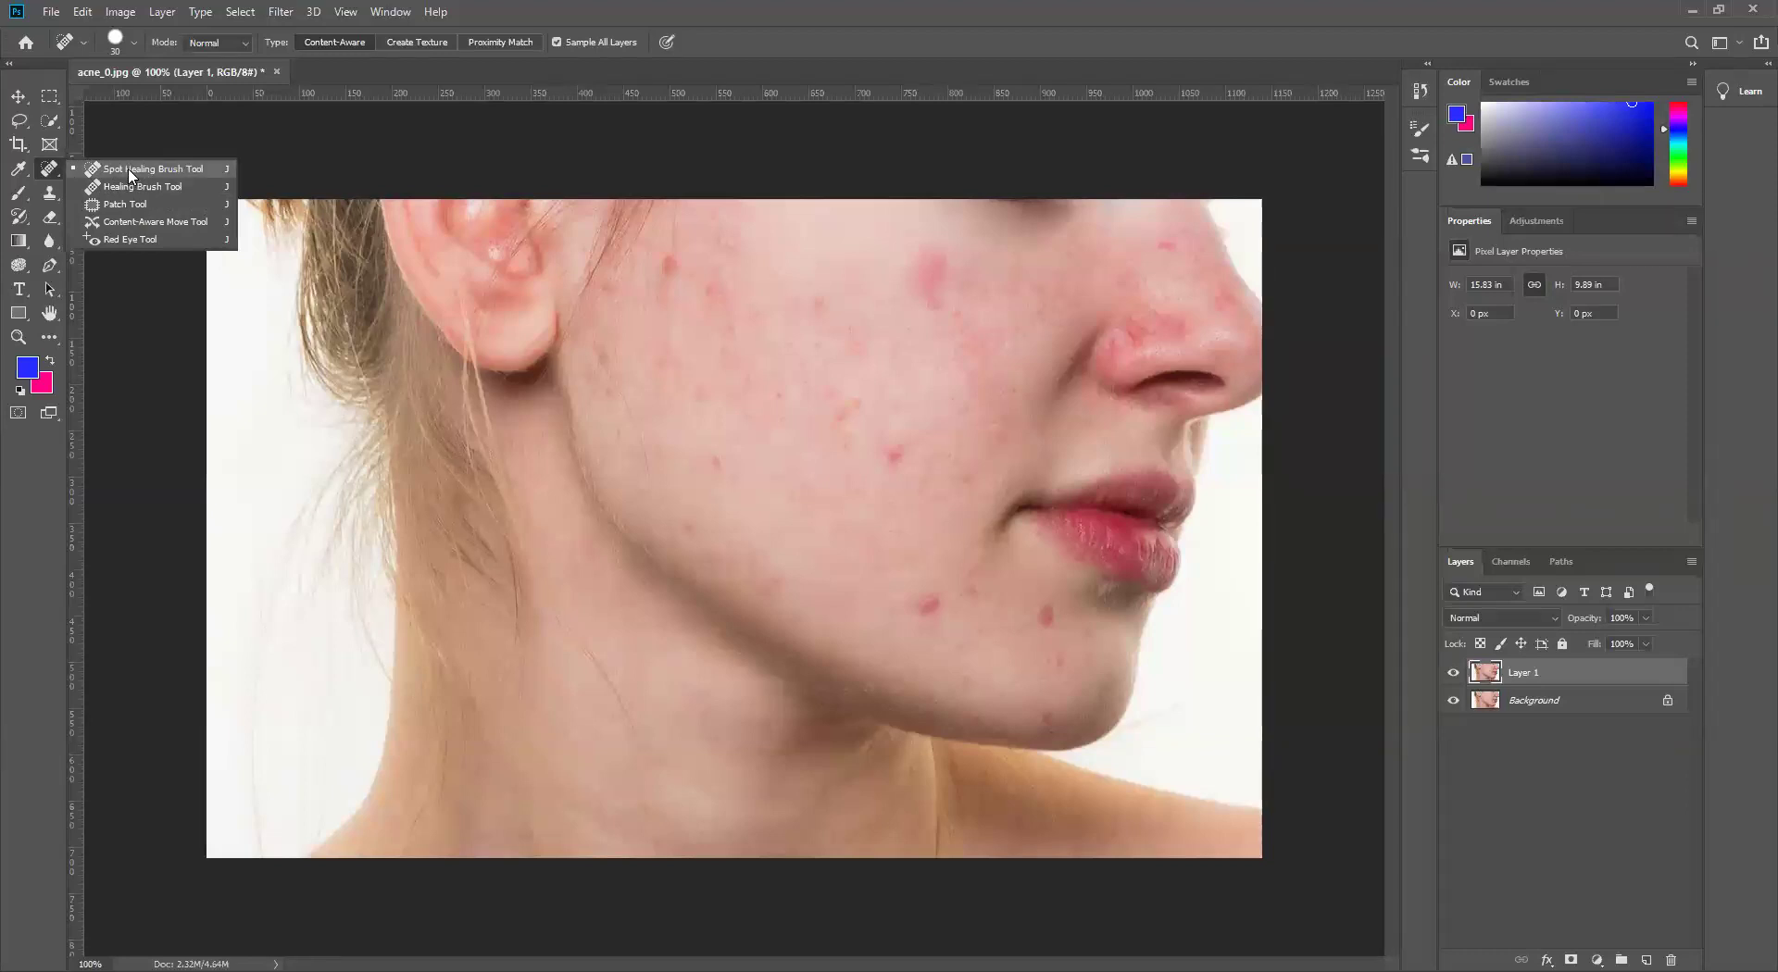
pyautogui.click(130, 172)
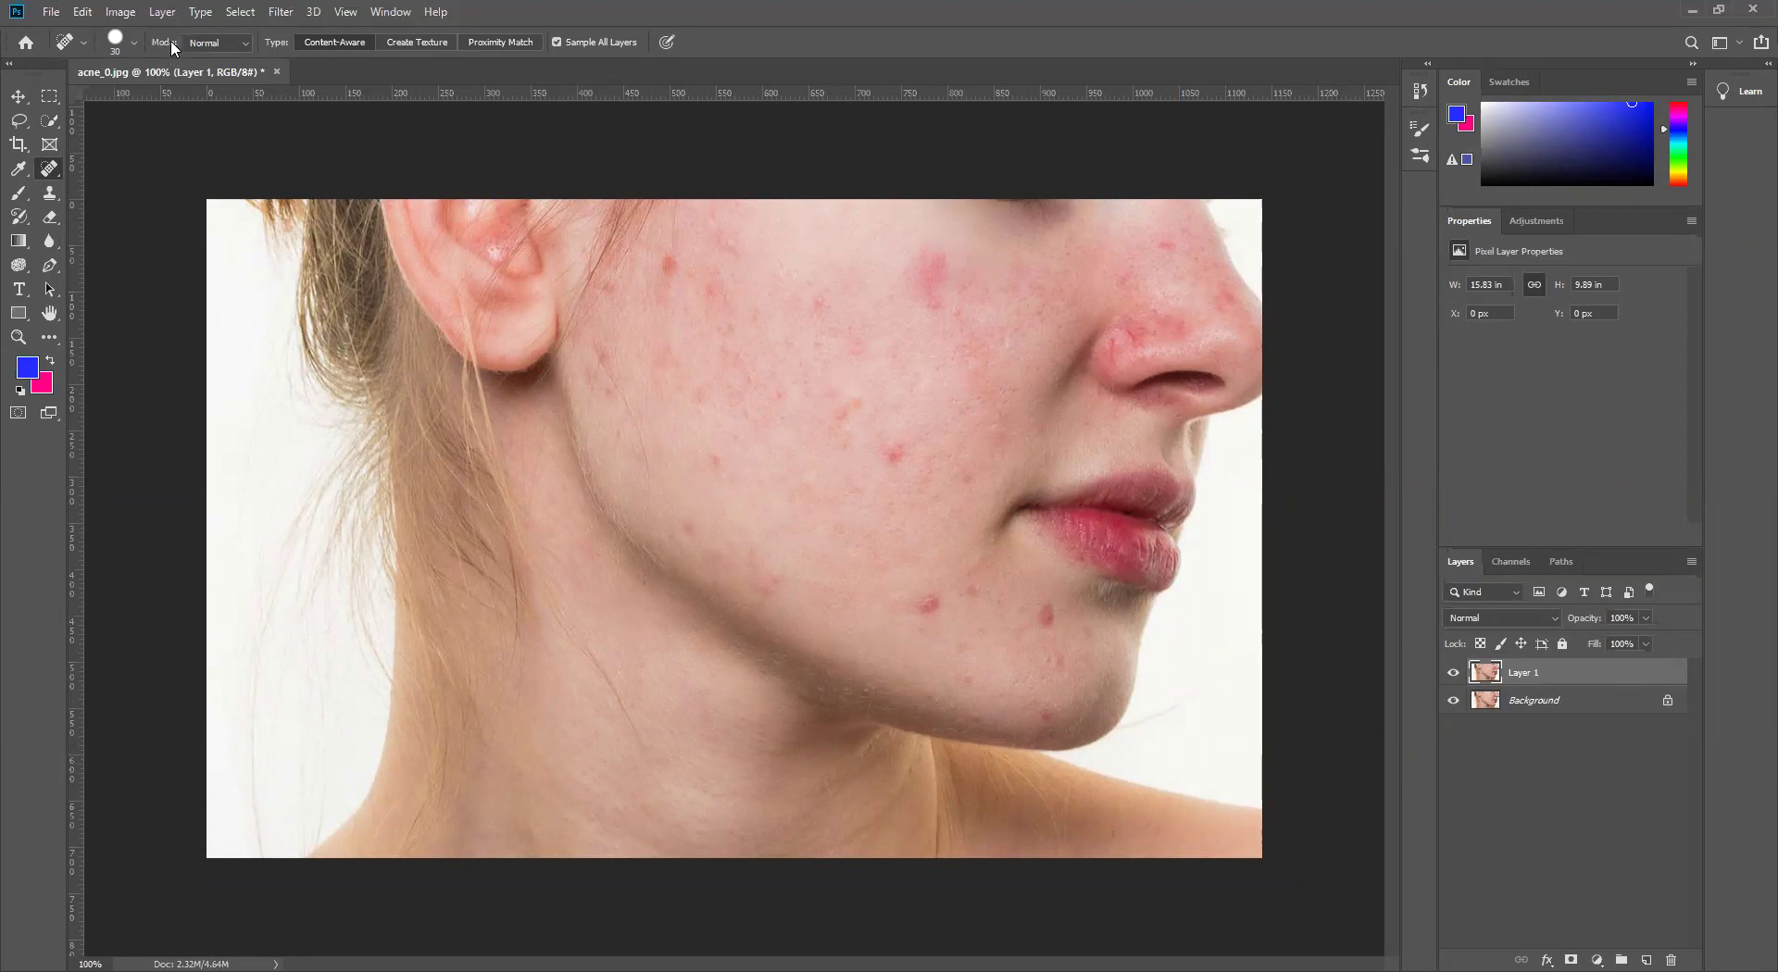
pyautogui.click(242, 41)
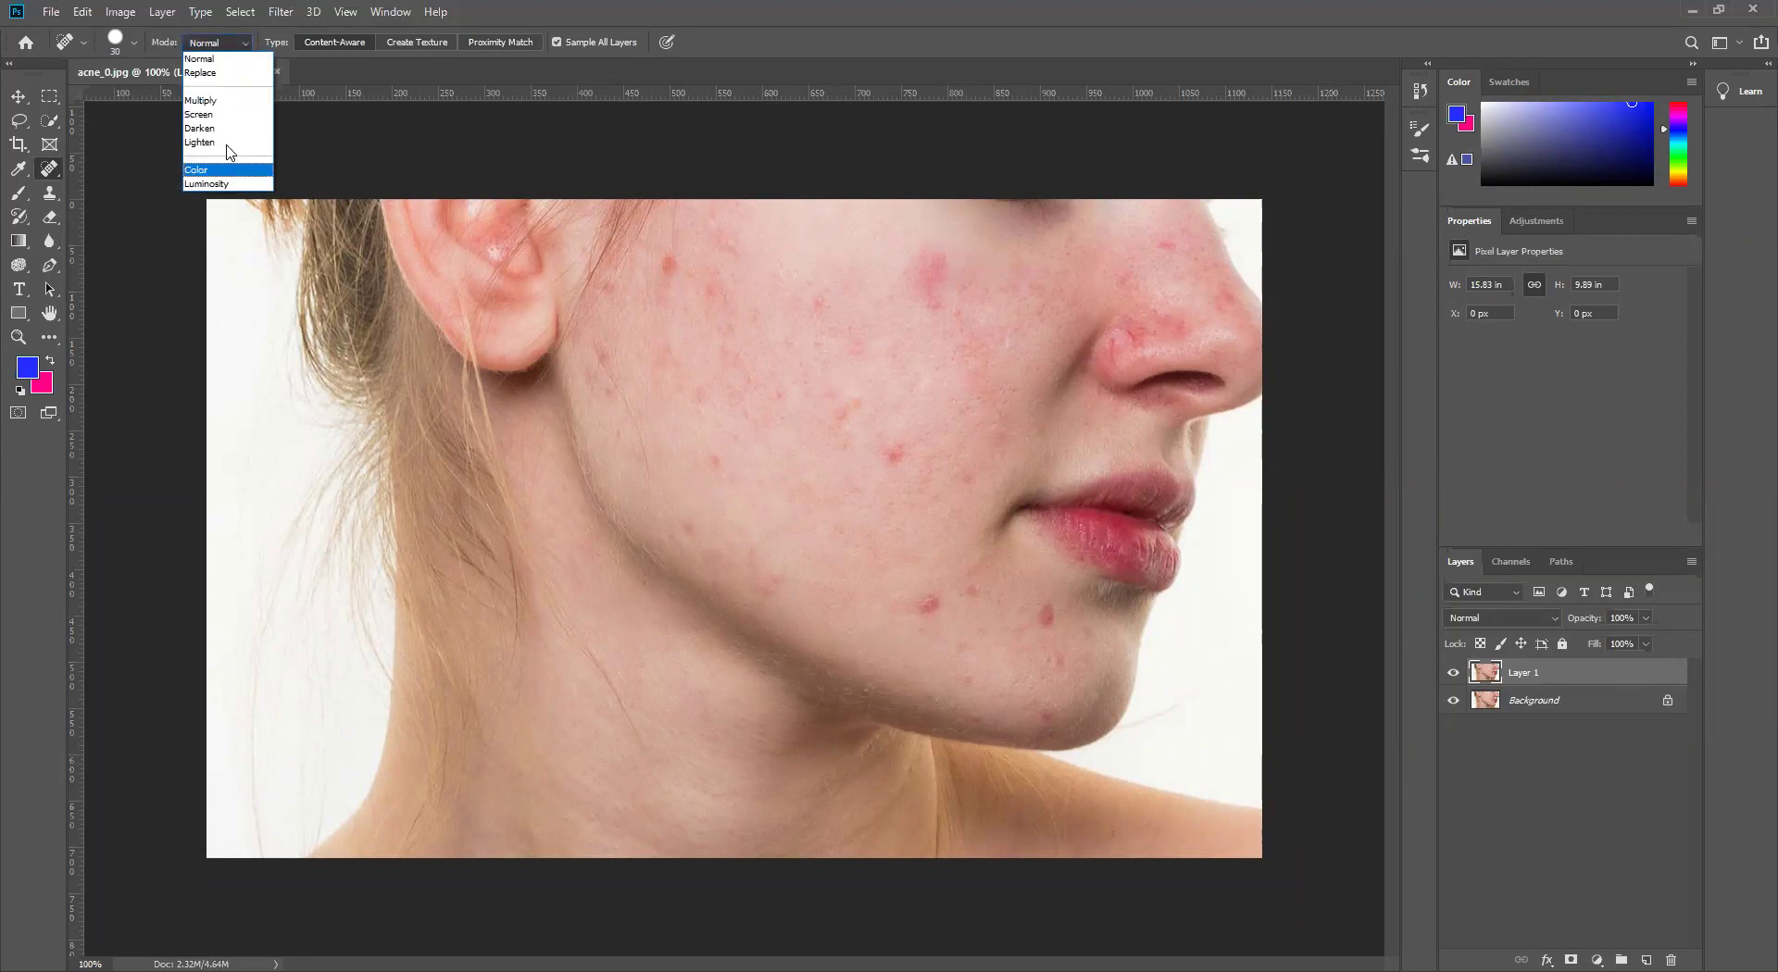
pyautogui.click(220, 58)
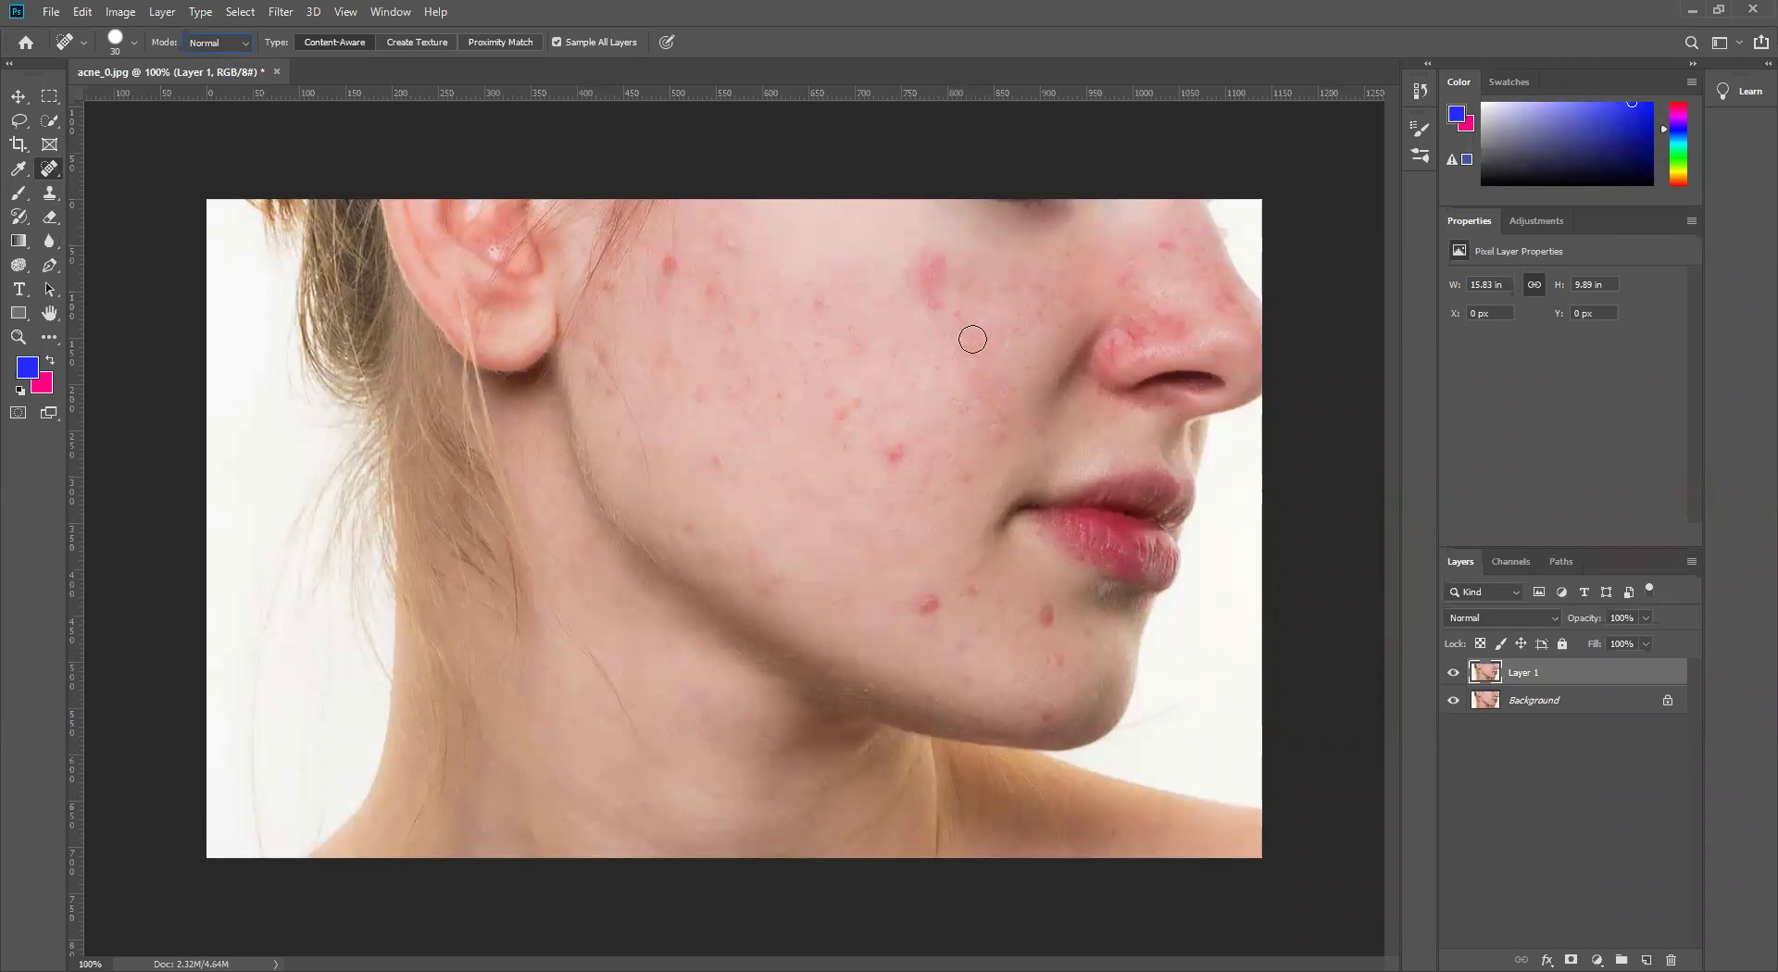
# - Try a healing brush size of 50 px, and reduce the brush to 30 px
pyautogui.rightClick(863, 300)
pyautogui.moveTo(924, 339); pyautogui.dragTo(934, 339)
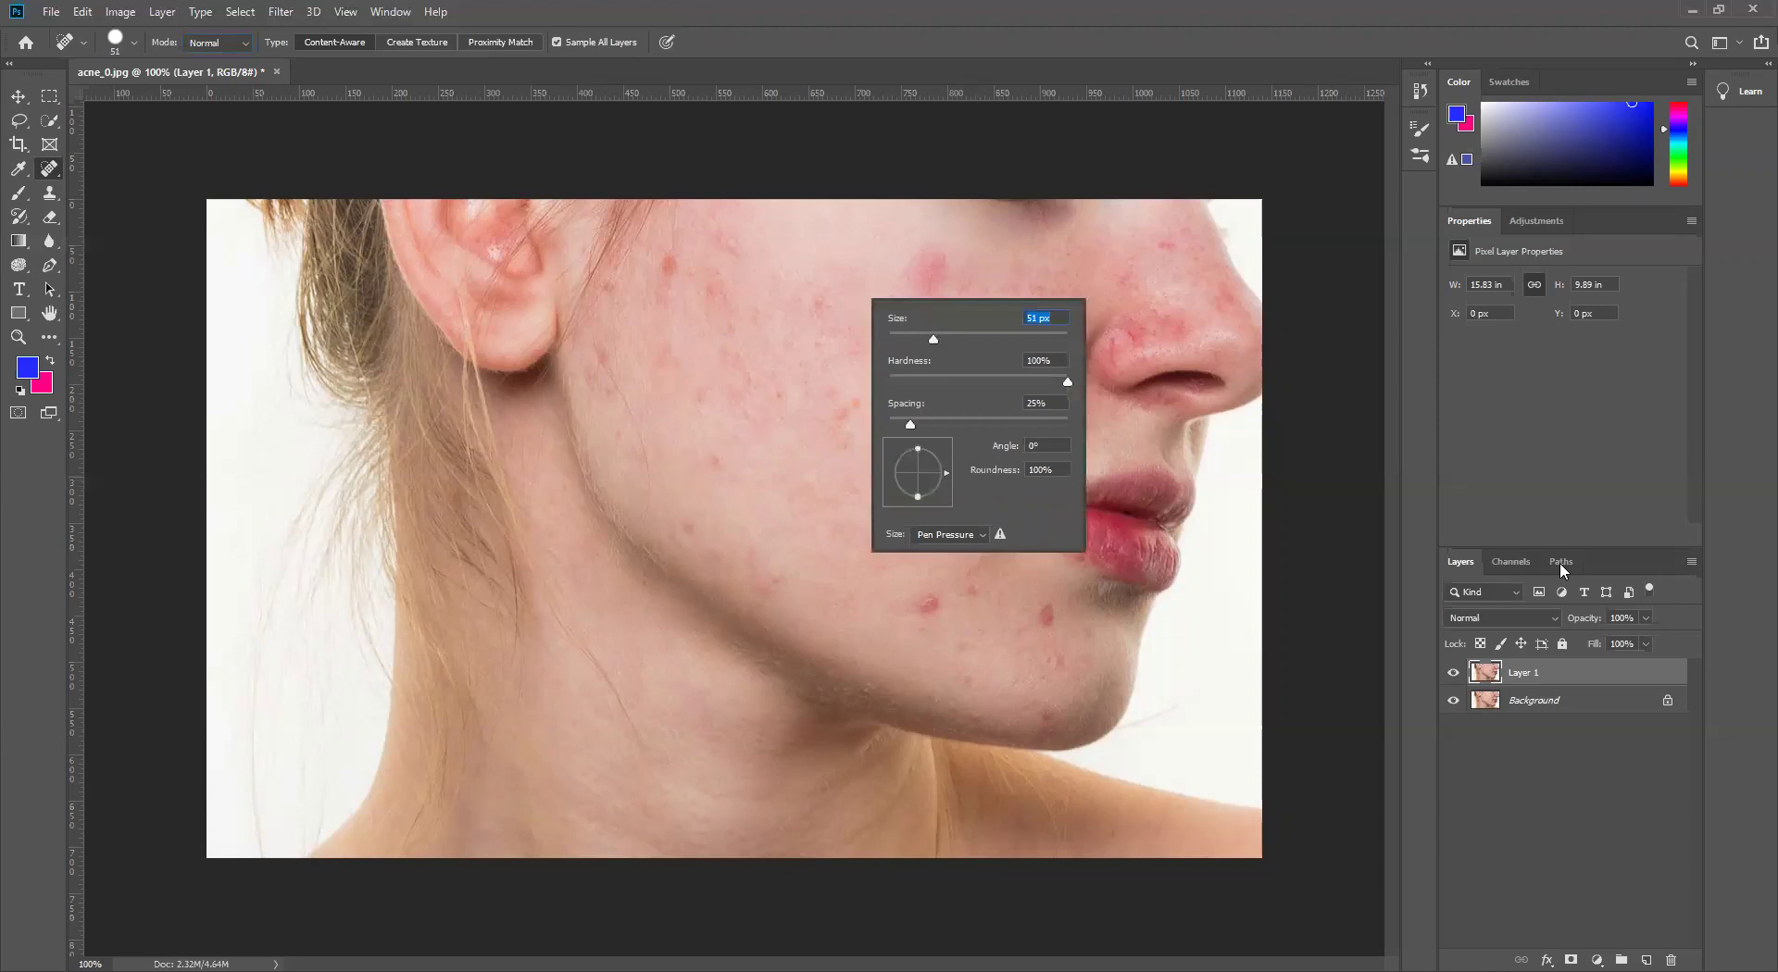
pyautogui.write('50')
pyautogui.press('Return')
pyautogui.press('[')
pyautogui.press('[')
pyautogui.press('[')
pyautogui.press('[')
pyautogui.press(']')
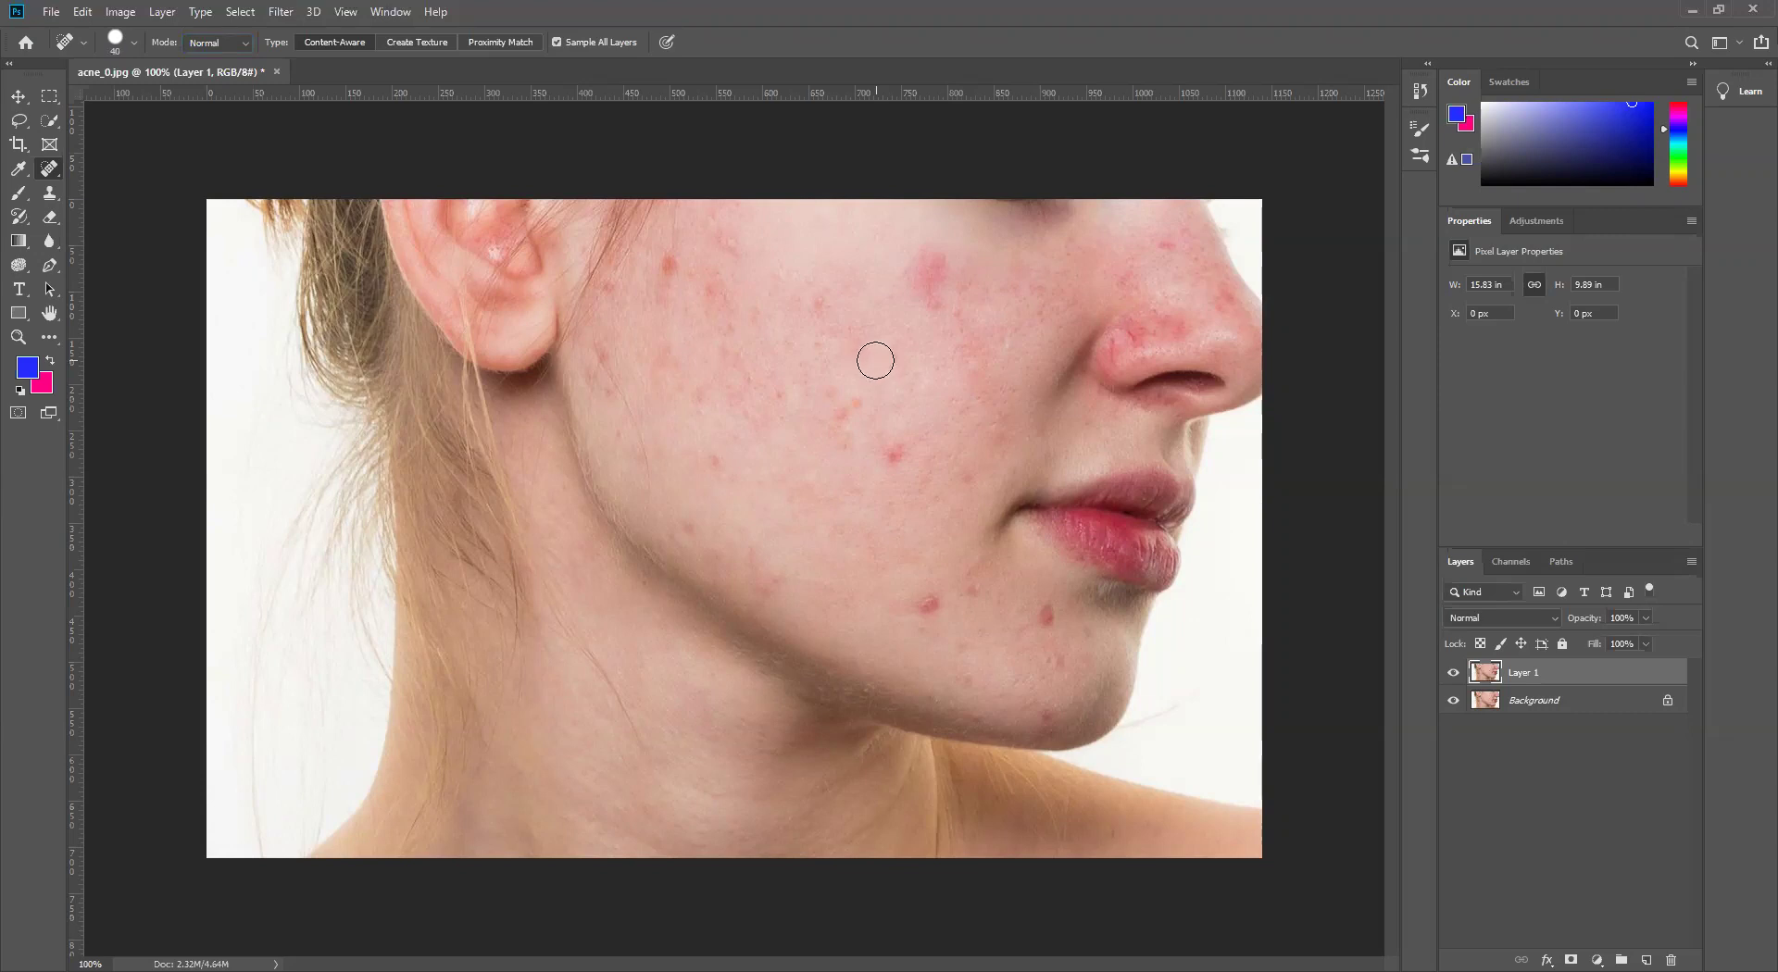
pyautogui.press('[')
# - Heal the individual pimples on the mid cheek, lower cheek, jawline and beside the ear with single dabs on Layer 1
pyautogui.click(819, 298)
pyautogui.click(924, 604)
pyautogui.click(928, 600)
pyautogui.click(718, 456)
pyautogui.click(685, 526)
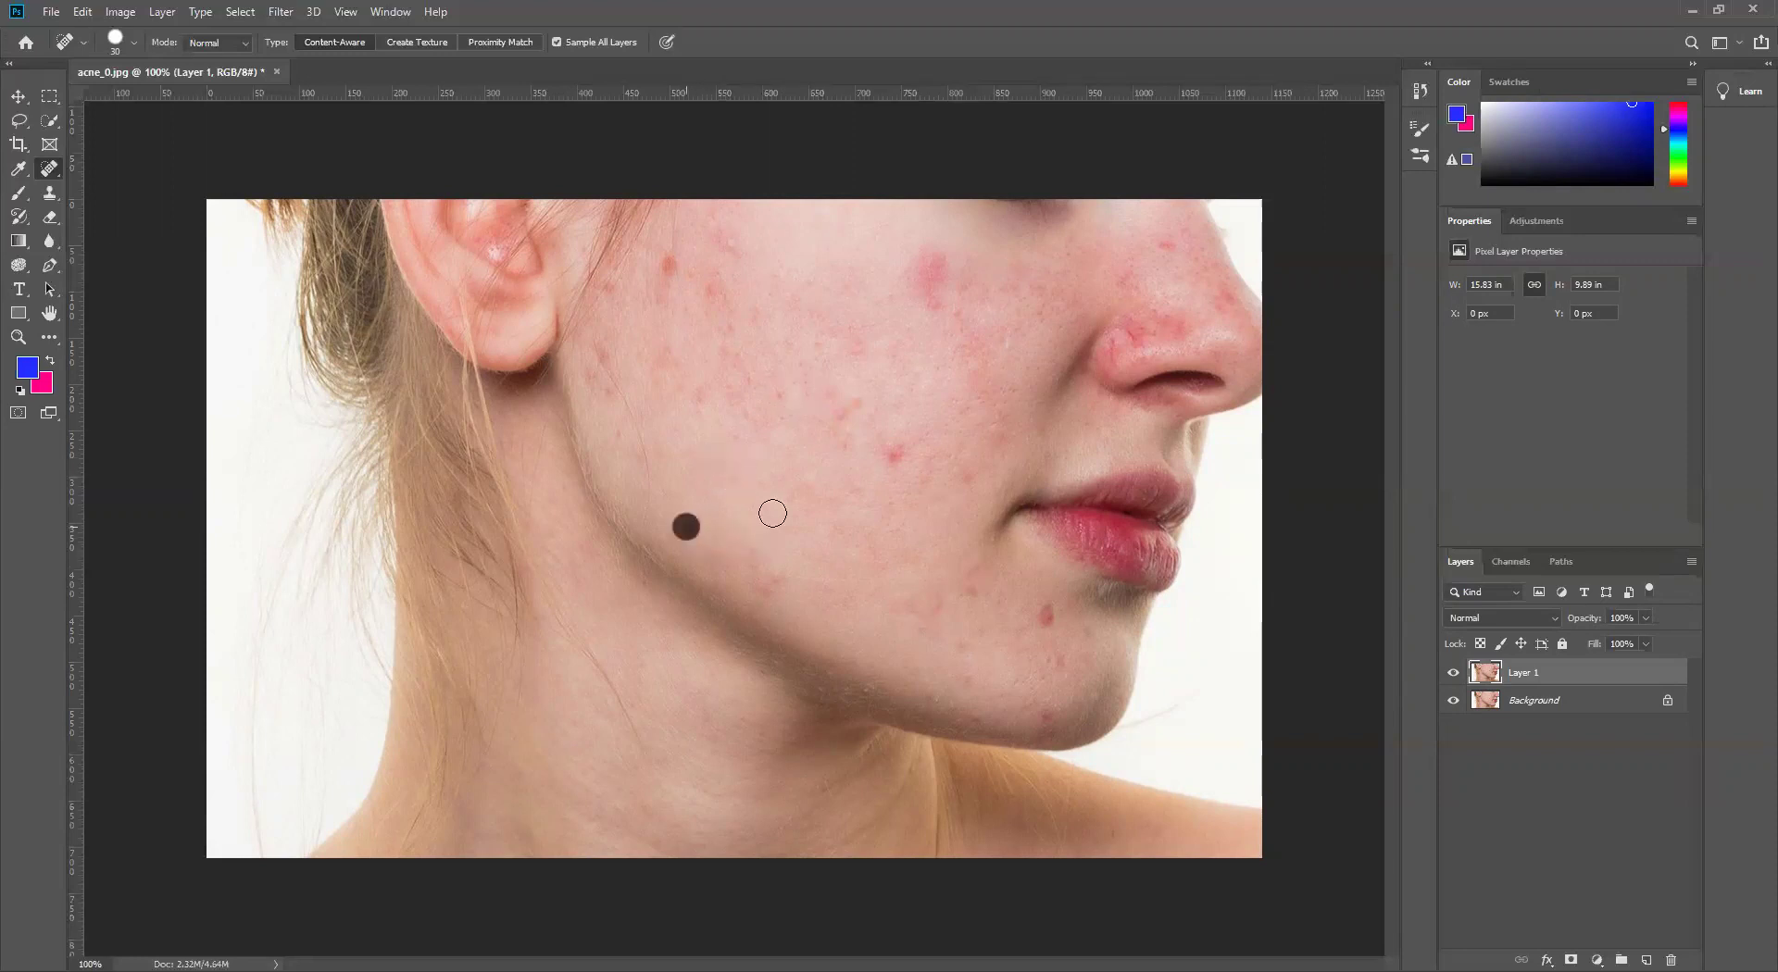
pyautogui.click(894, 456)
pyautogui.click(855, 406)
pyautogui.click(823, 393)
pyautogui.click(578, 371)
pyautogui.click(591, 370)
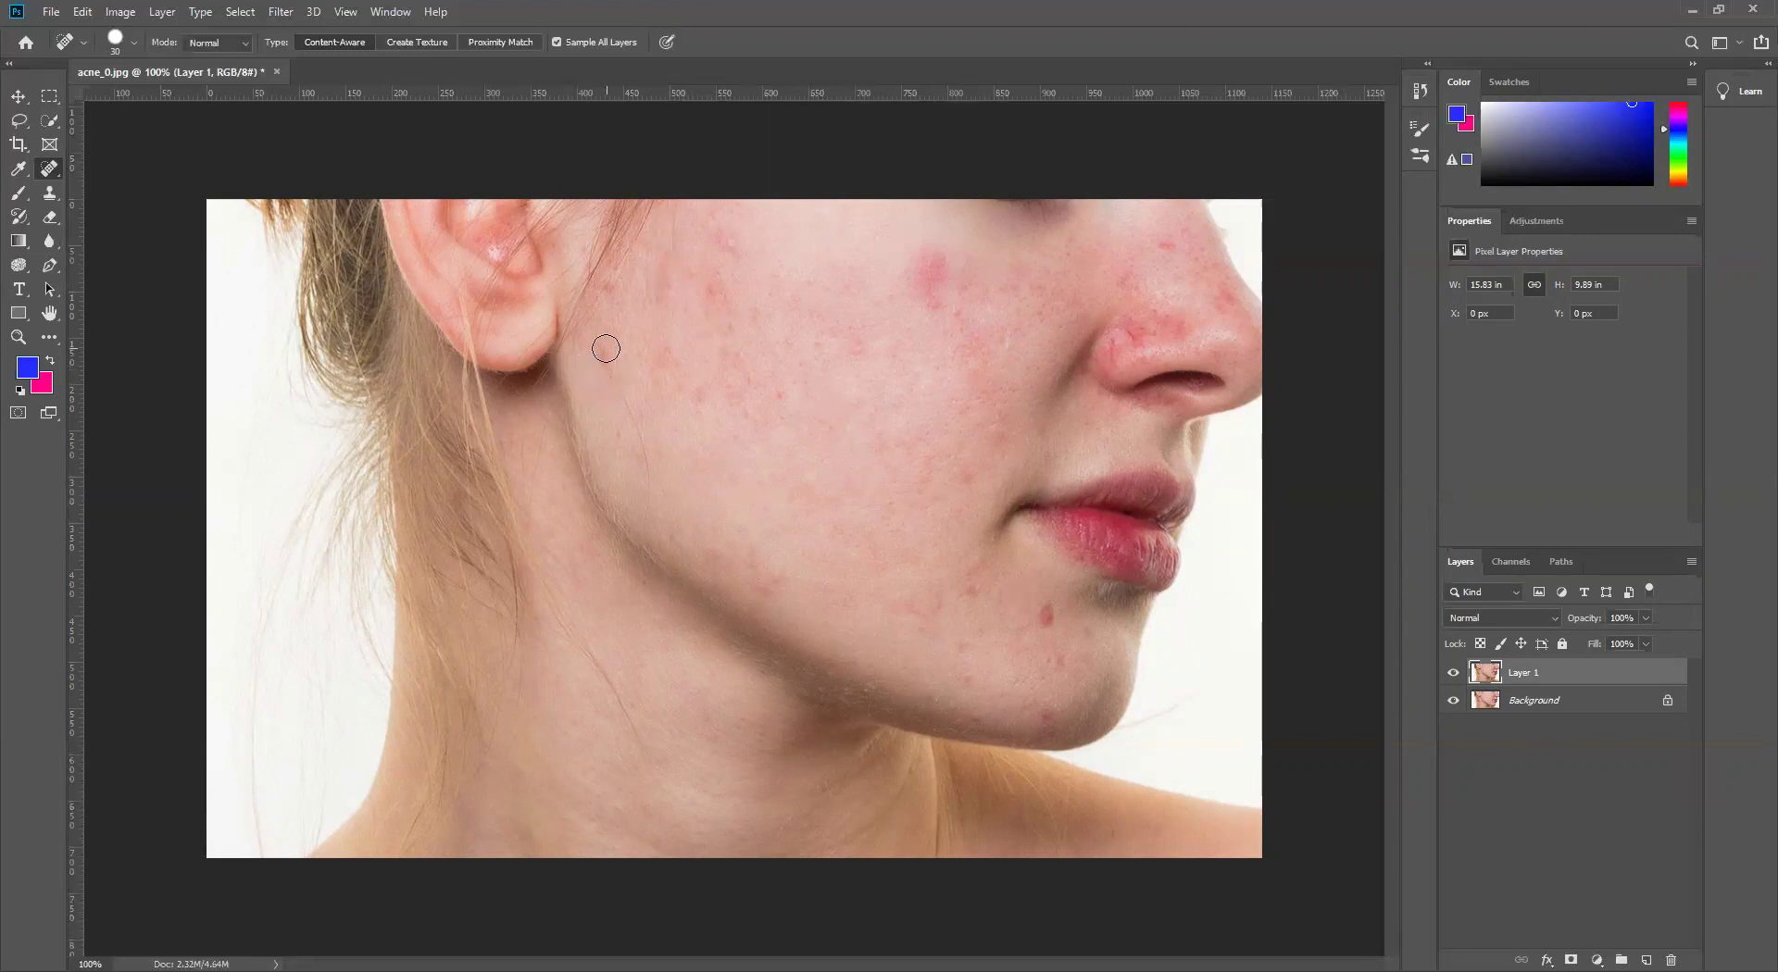
pyautogui.click(604, 283)
# - Remove the large red blemish on the upper cheek below the eye with overlapping healing dabs
pyautogui.click(922, 272)
pyautogui.click(941, 298)
pyautogui.click(920, 266)
pyautogui.click(943, 267)
pyautogui.click(926, 283)
pyautogui.click(956, 318)
pyautogui.click(933, 301)
# - Heal the scattered spots from the upper cheek down the ear side of the face to the lower cheek
pyautogui.click(871, 291)
pyautogui.click(779, 273)
pyautogui.click(715, 237)
pyautogui.click(704, 272)
pyautogui.click(709, 287)
pyautogui.click(712, 337)
pyautogui.click(700, 400)
pyautogui.click(706, 438)
pyautogui.click(745, 524)
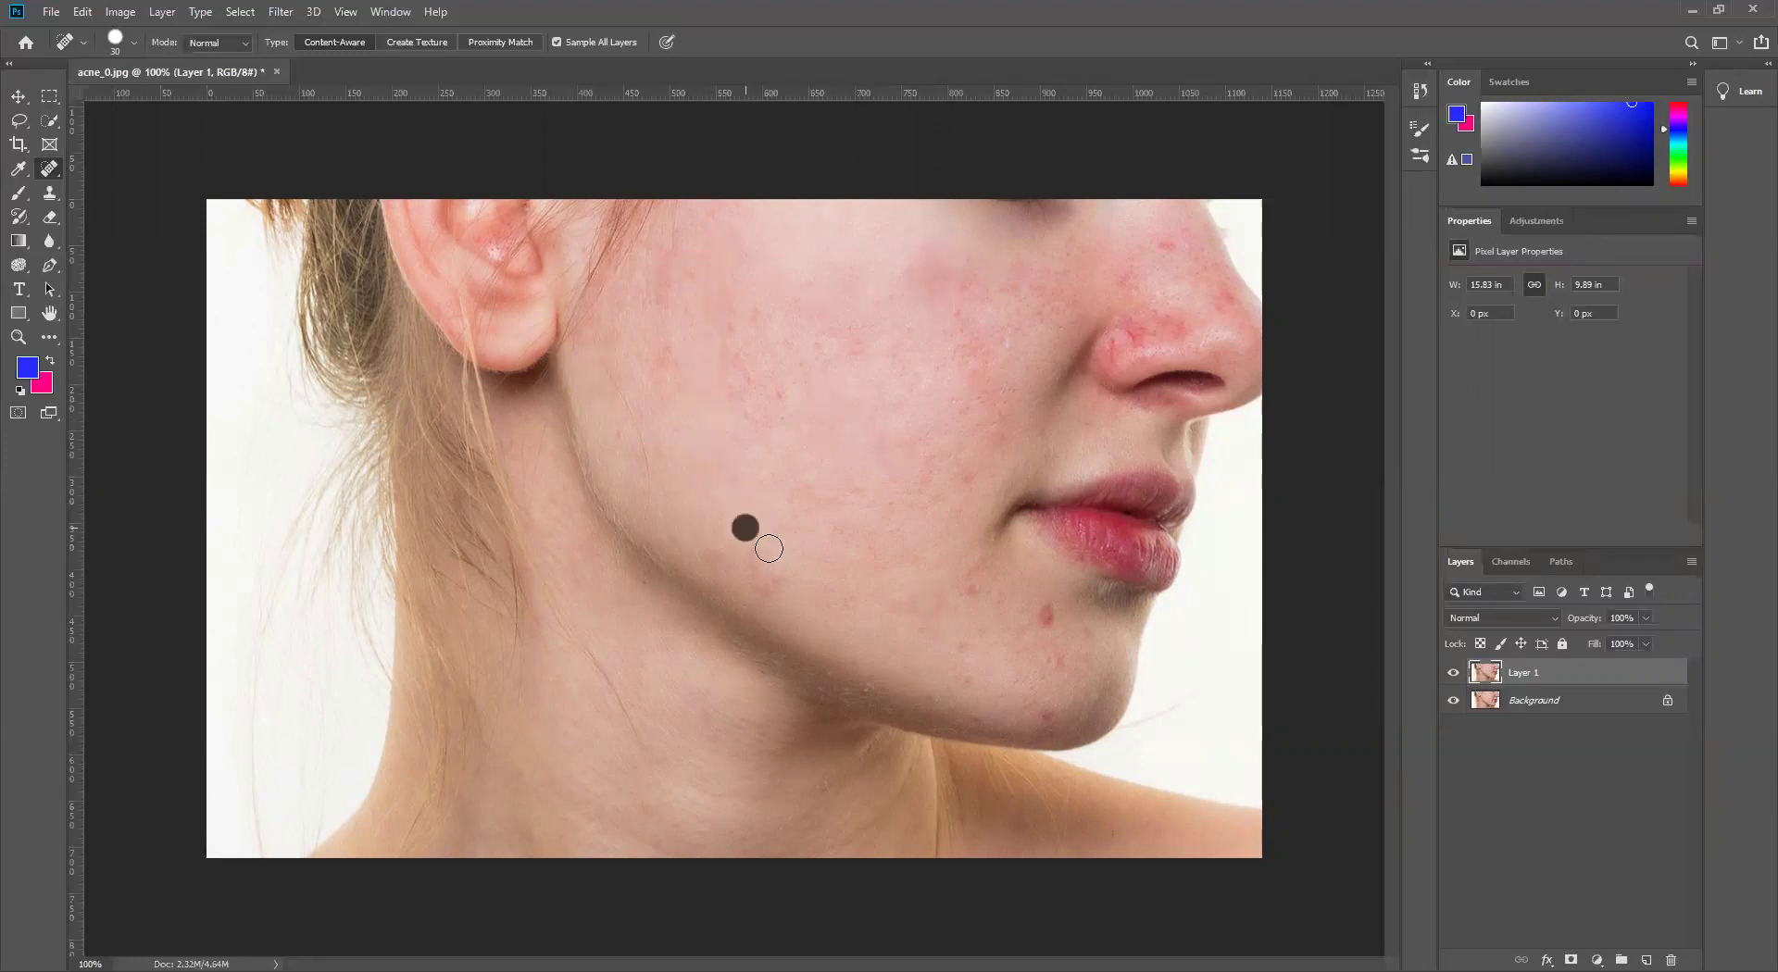
# - Heal the spots on the chin and on the cheek beside the mouth
pyautogui.moveTo(1028, 598); pyautogui.dragTo(1078, 660)
pyautogui.moveTo(920, 608)
pyautogui.mouseDown()
pyautogui.moveTo(970, 691)
pyautogui.moveTo(1073, 718)
pyautogui.moveTo(1007, 720)
pyautogui.mouseUp()
pyautogui.click(1057, 715)
pyautogui.moveTo(962, 465); pyautogui.dragTo(962, 493)
pyautogui.click(992, 428)
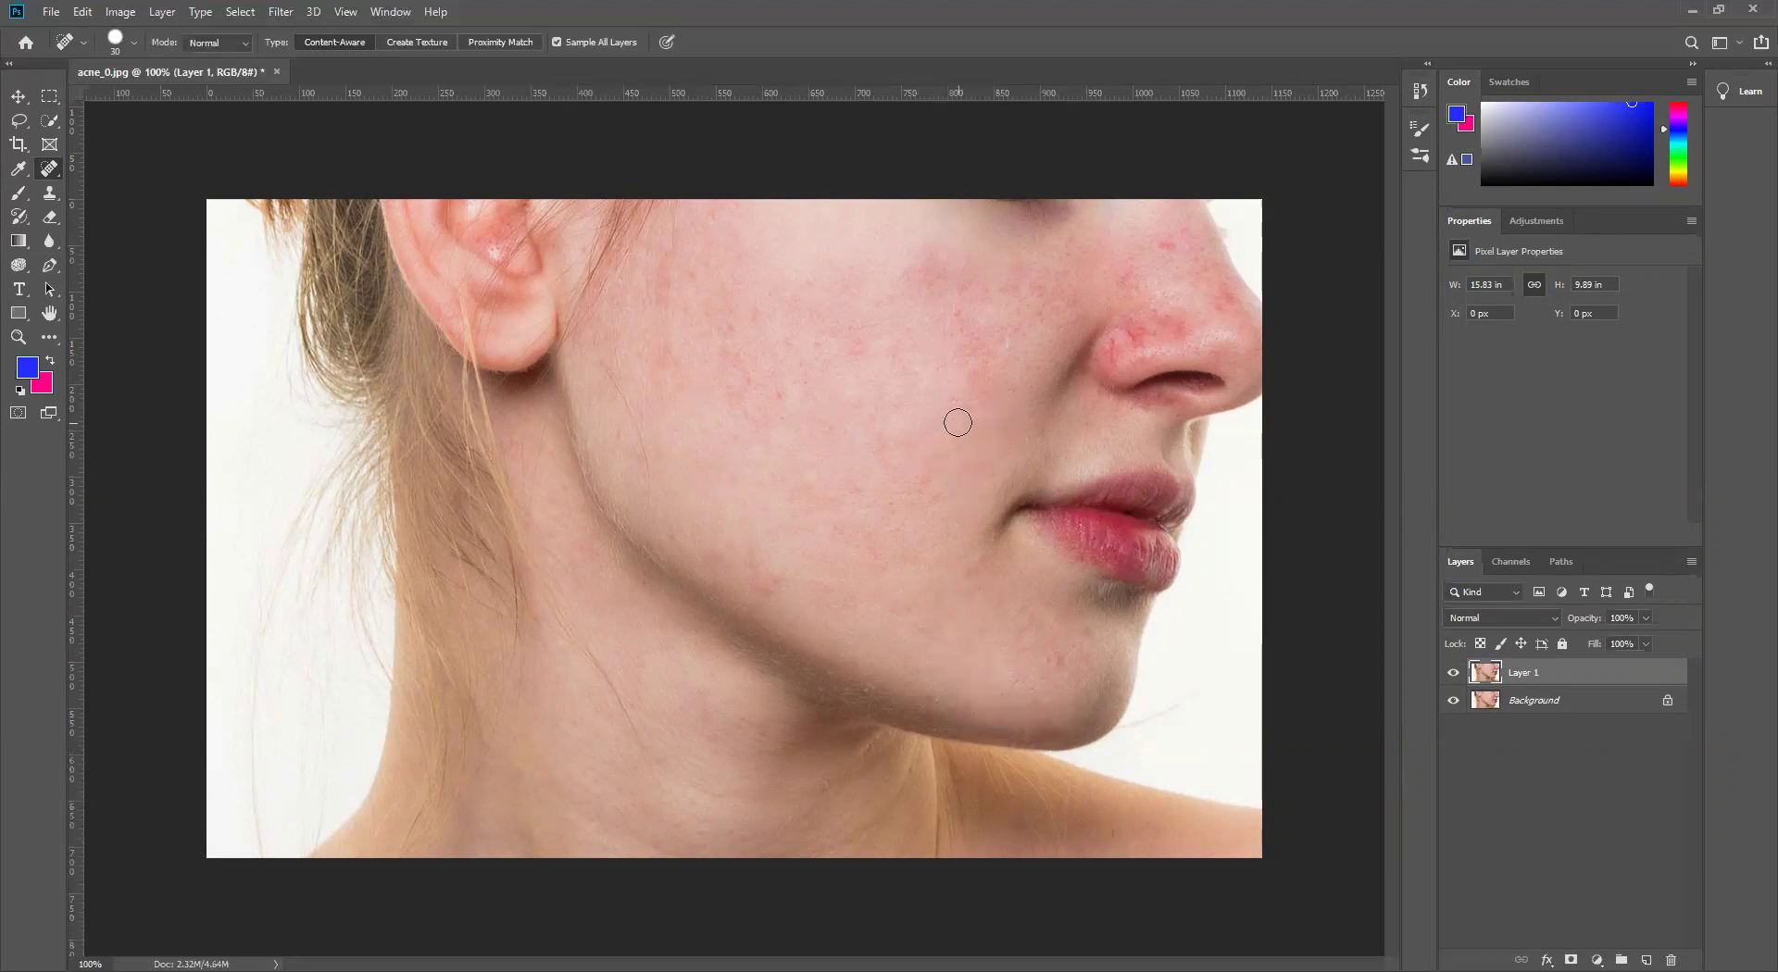
# - Brush healing strokes over the remaining red patches across the middle and upper cheek
pyautogui.moveTo(904, 441); pyautogui.dragTo(926, 467)
pyautogui.moveTo(969, 356); pyautogui.dragTo(973, 389)
pyautogui.moveTo(921, 259)
pyautogui.mouseDown()
pyautogui.moveTo(930, 301)
pyautogui.moveTo(904, 288)
pyautogui.moveTo(865, 357)
pyautogui.mouseUp()
pyautogui.moveTo(747, 306); pyautogui.dragTo(743, 387)
pyautogui.moveTo(731, 302); pyautogui.dragTo(737, 380)
# - Heal the red marks beside the nostril, on the side of the nose and near its tip
pyautogui.moveTo(1134, 315); pyautogui.dragTo(1117, 354)
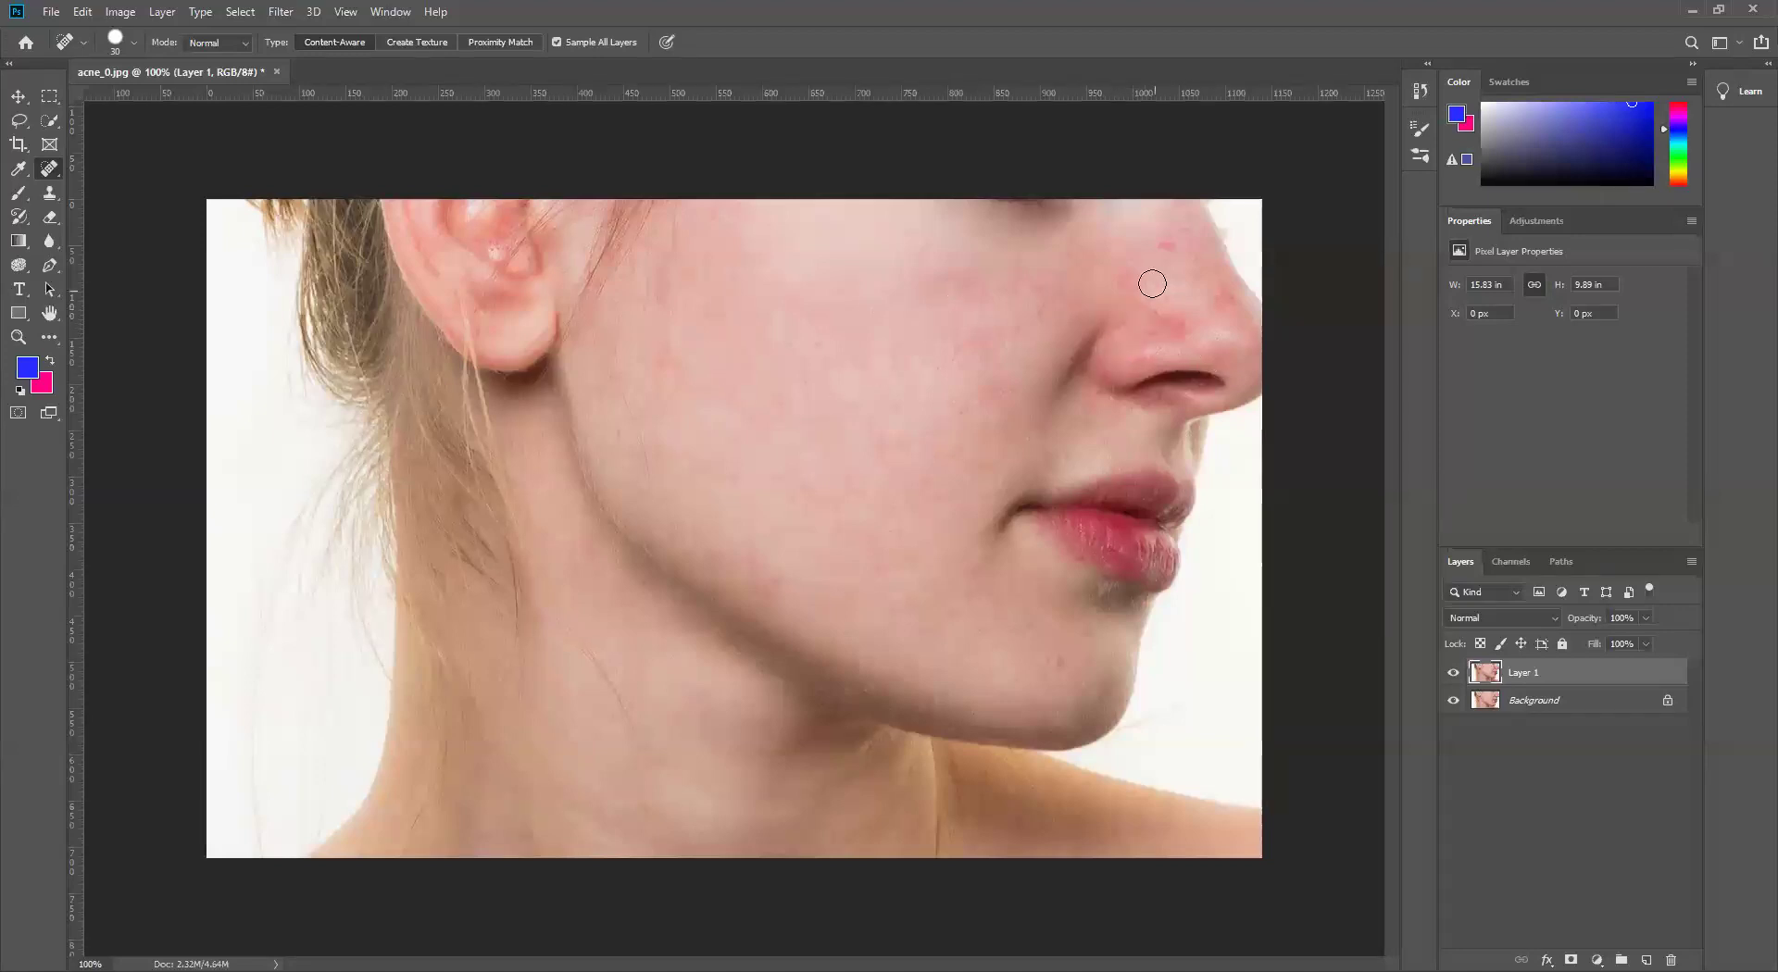
pyautogui.moveTo(1131, 267); pyautogui.dragTo(1118, 298)
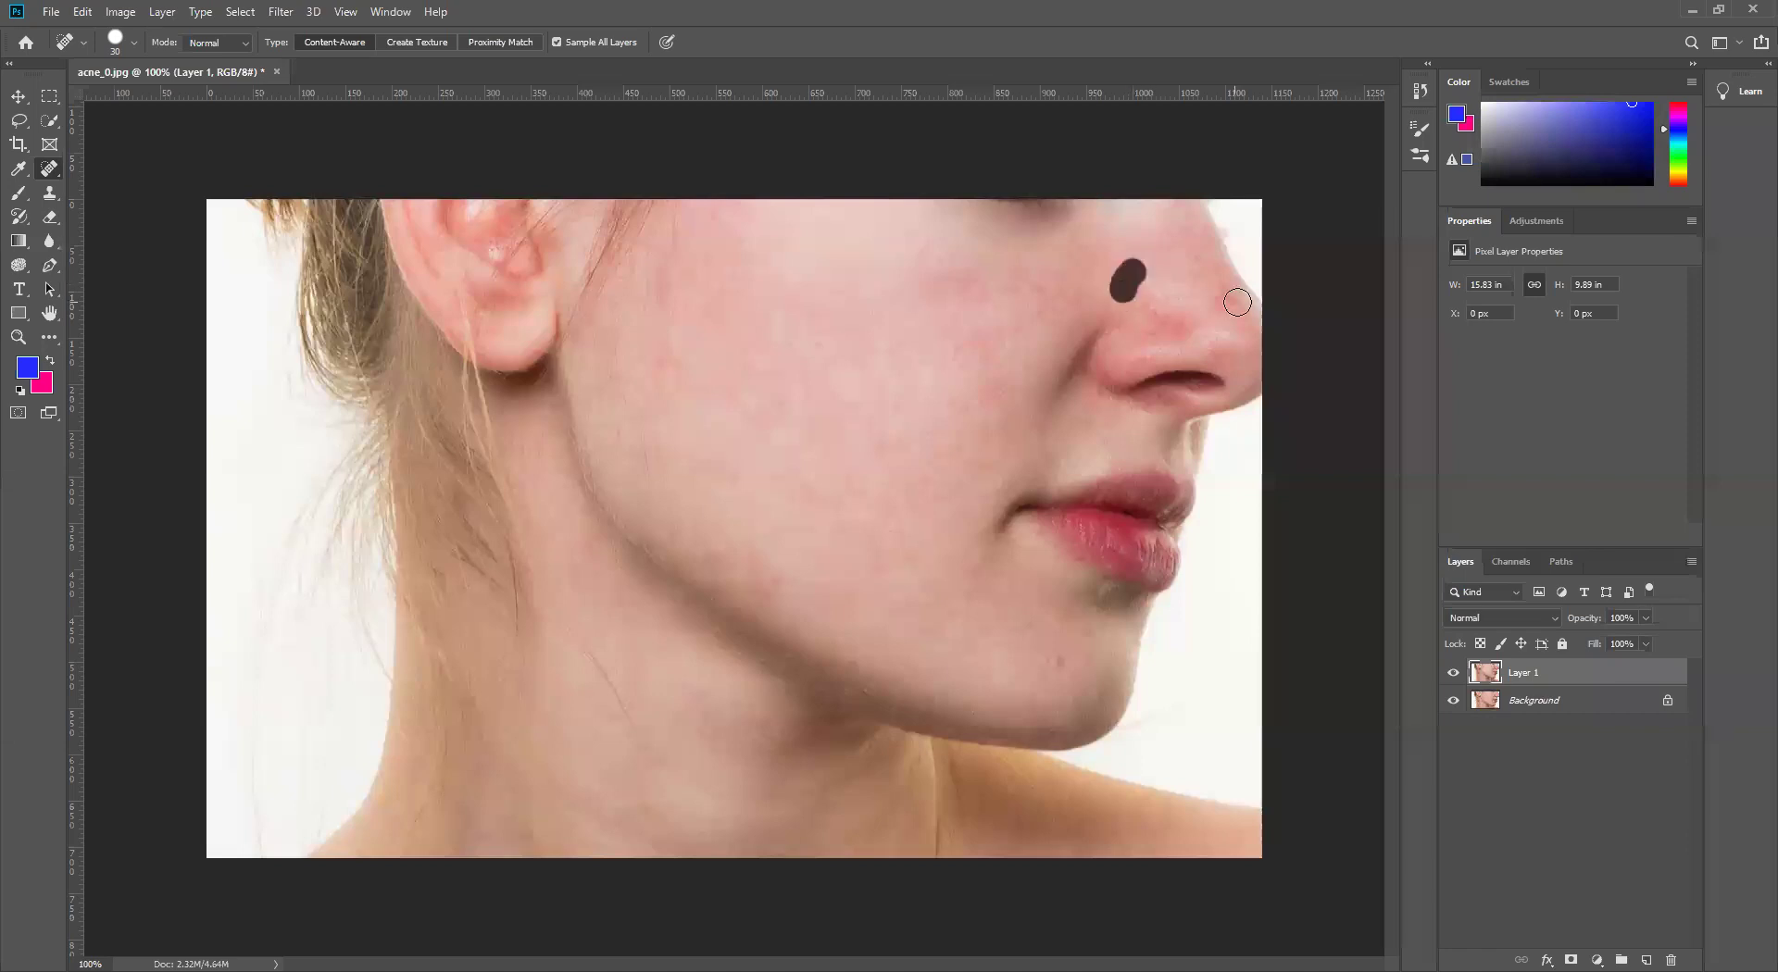
pyautogui.moveTo(1222, 261)
pyautogui.mouseDown()
pyautogui.moveTo(1211, 284)
pyautogui.moveTo(1239, 325)
pyautogui.mouseUp()
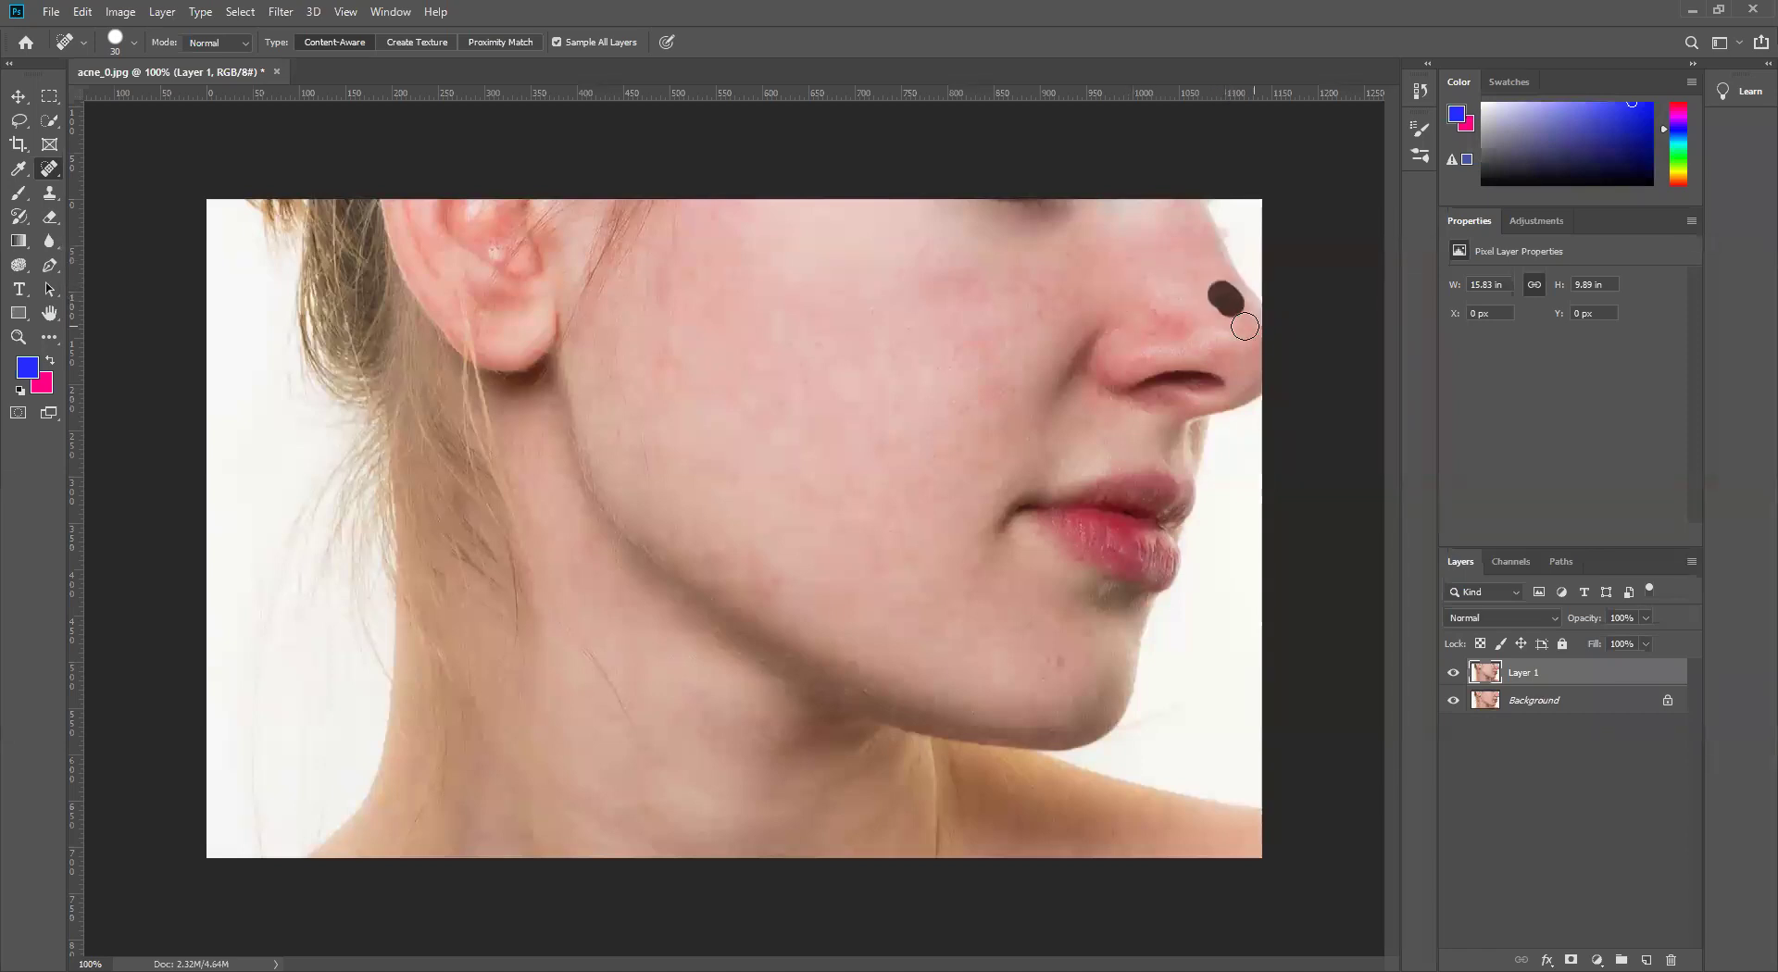
# - Heal the leftover marks on the upper cheek, along the jaw and on the chin
pyautogui.click(969, 282)
pyautogui.moveTo(921, 279); pyautogui.dragTo(802, 328)
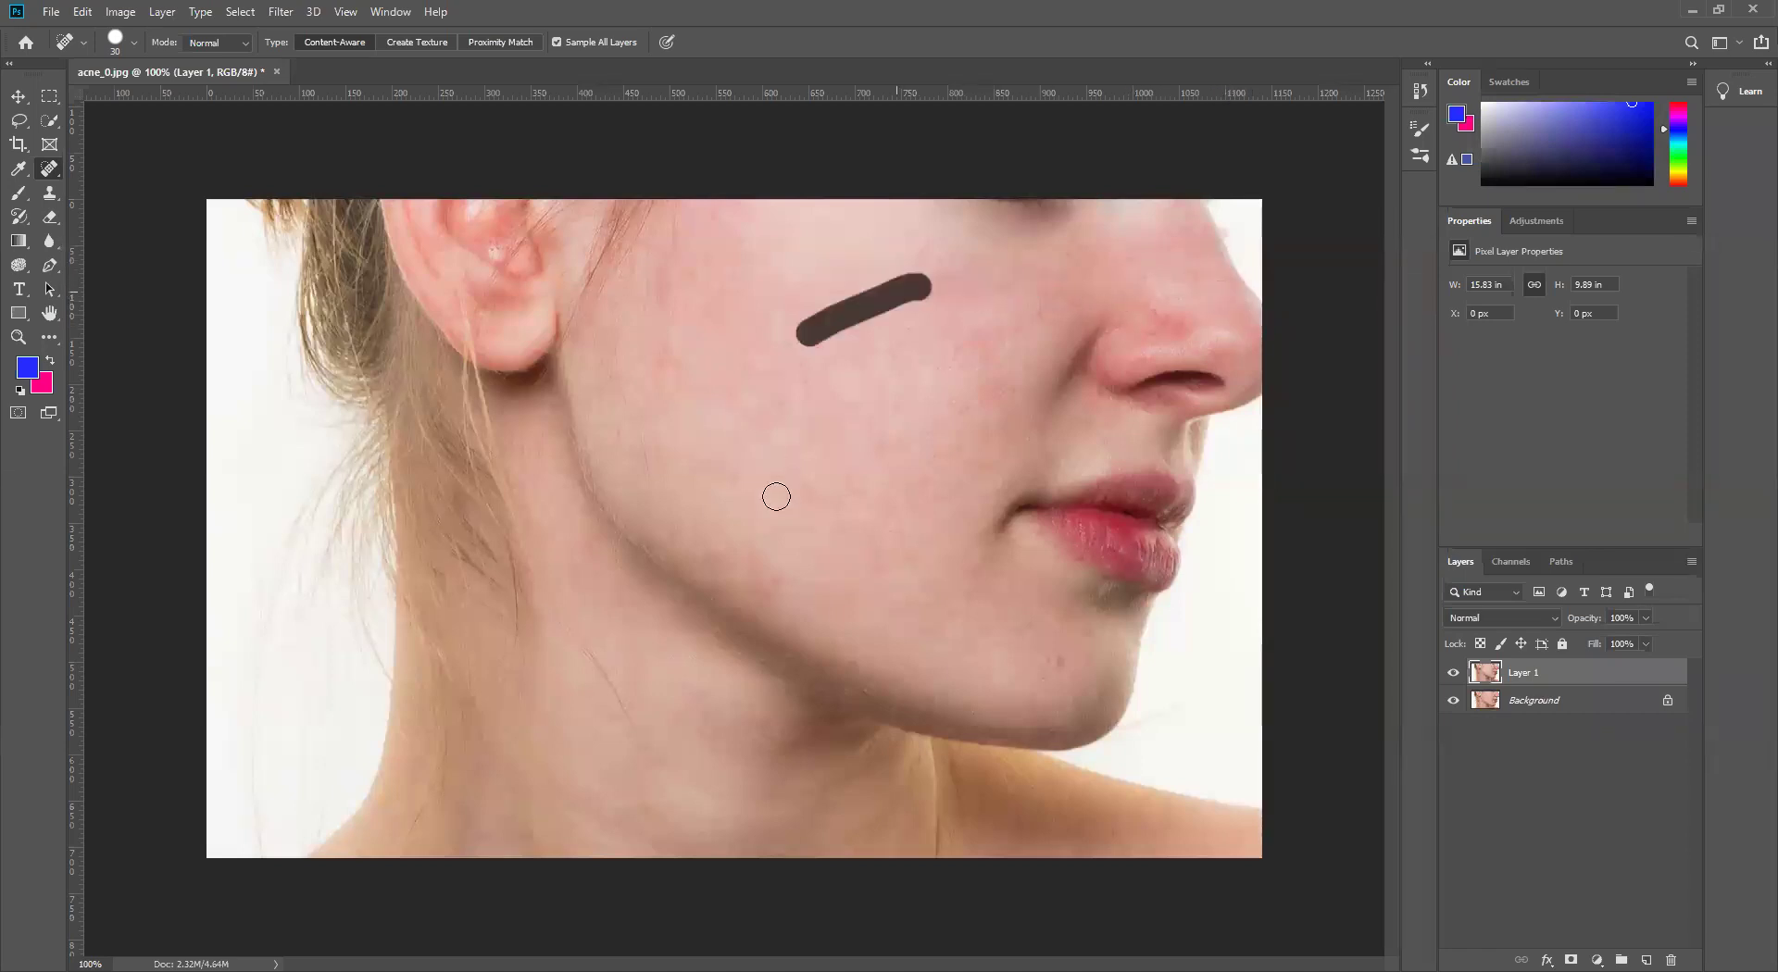
pyautogui.moveTo(746, 577)
pyautogui.mouseDown()
pyautogui.moveTo(806, 598)
pyautogui.moveTo(713, 547)
pyautogui.mouseUp()
pyautogui.click(752, 554)
pyautogui.click(685, 542)
pyautogui.moveTo(1063, 663)
pyautogui.mouseDown()
pyautogui.moveTo(1070, 712)
pyautogui.moveTo(1111, 732)
pyautogui.mouseUp()
pyautogui.click(1044, 736)
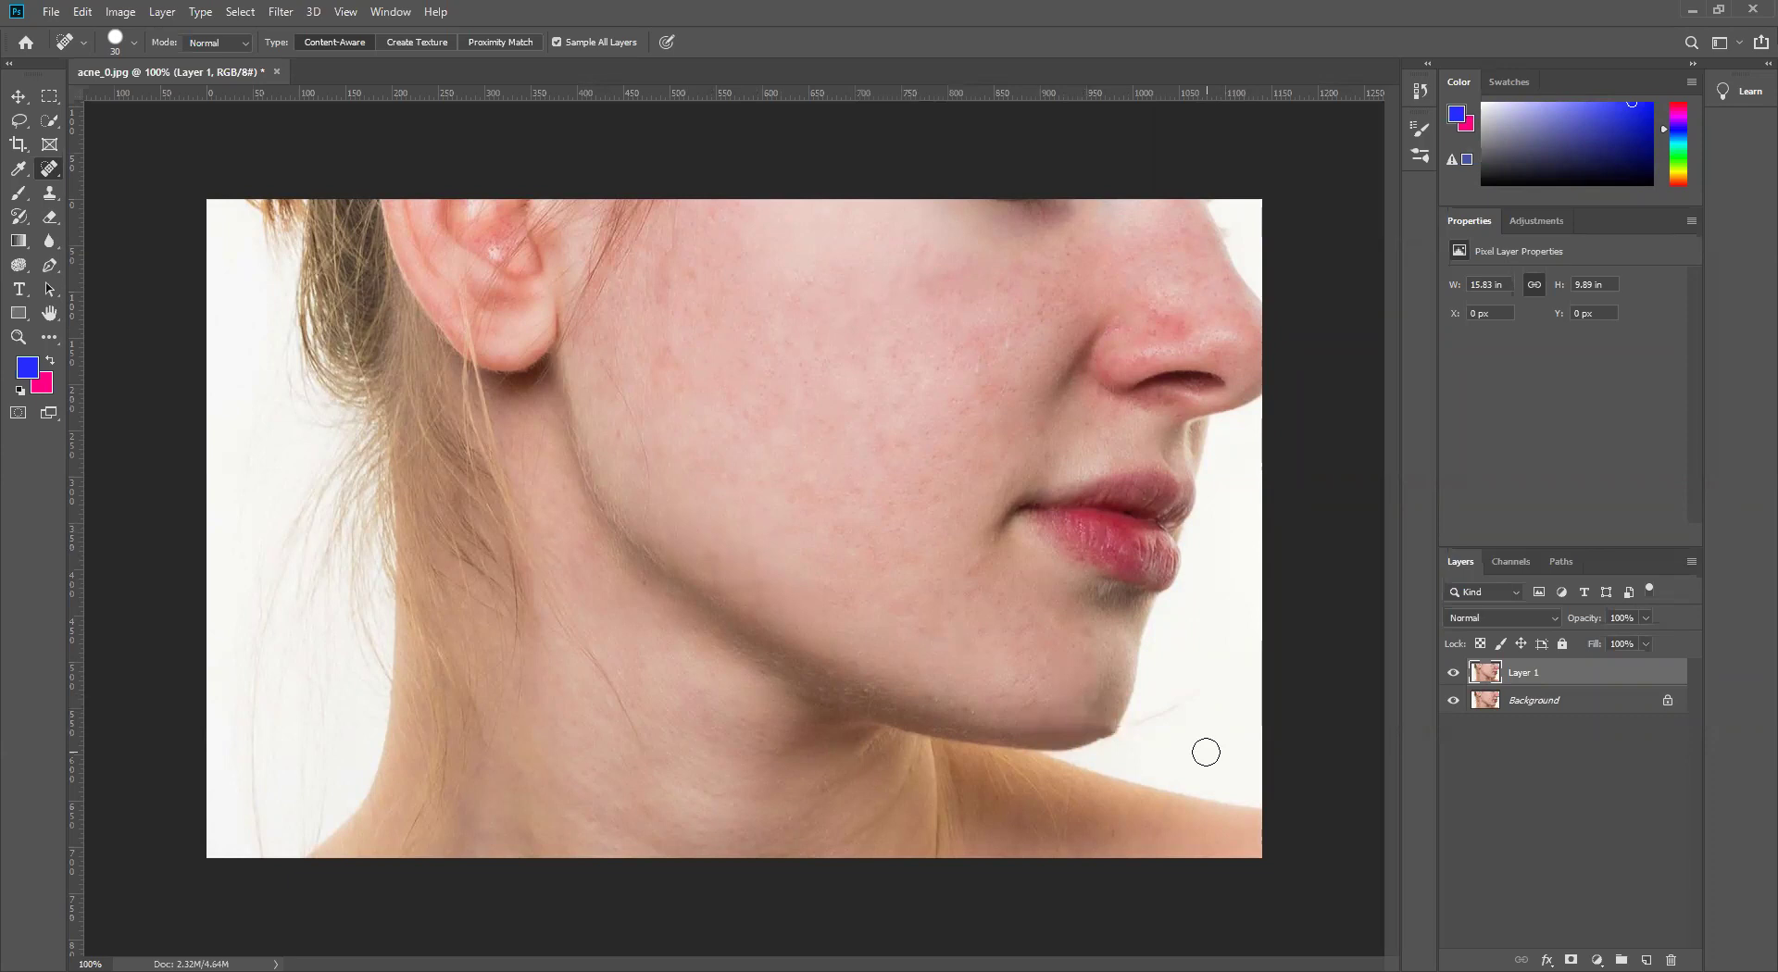
# - Toggle Layer 1's visibility repeatedly to compare the retouched face with the original photo
pyautogui.click(1453, 674)
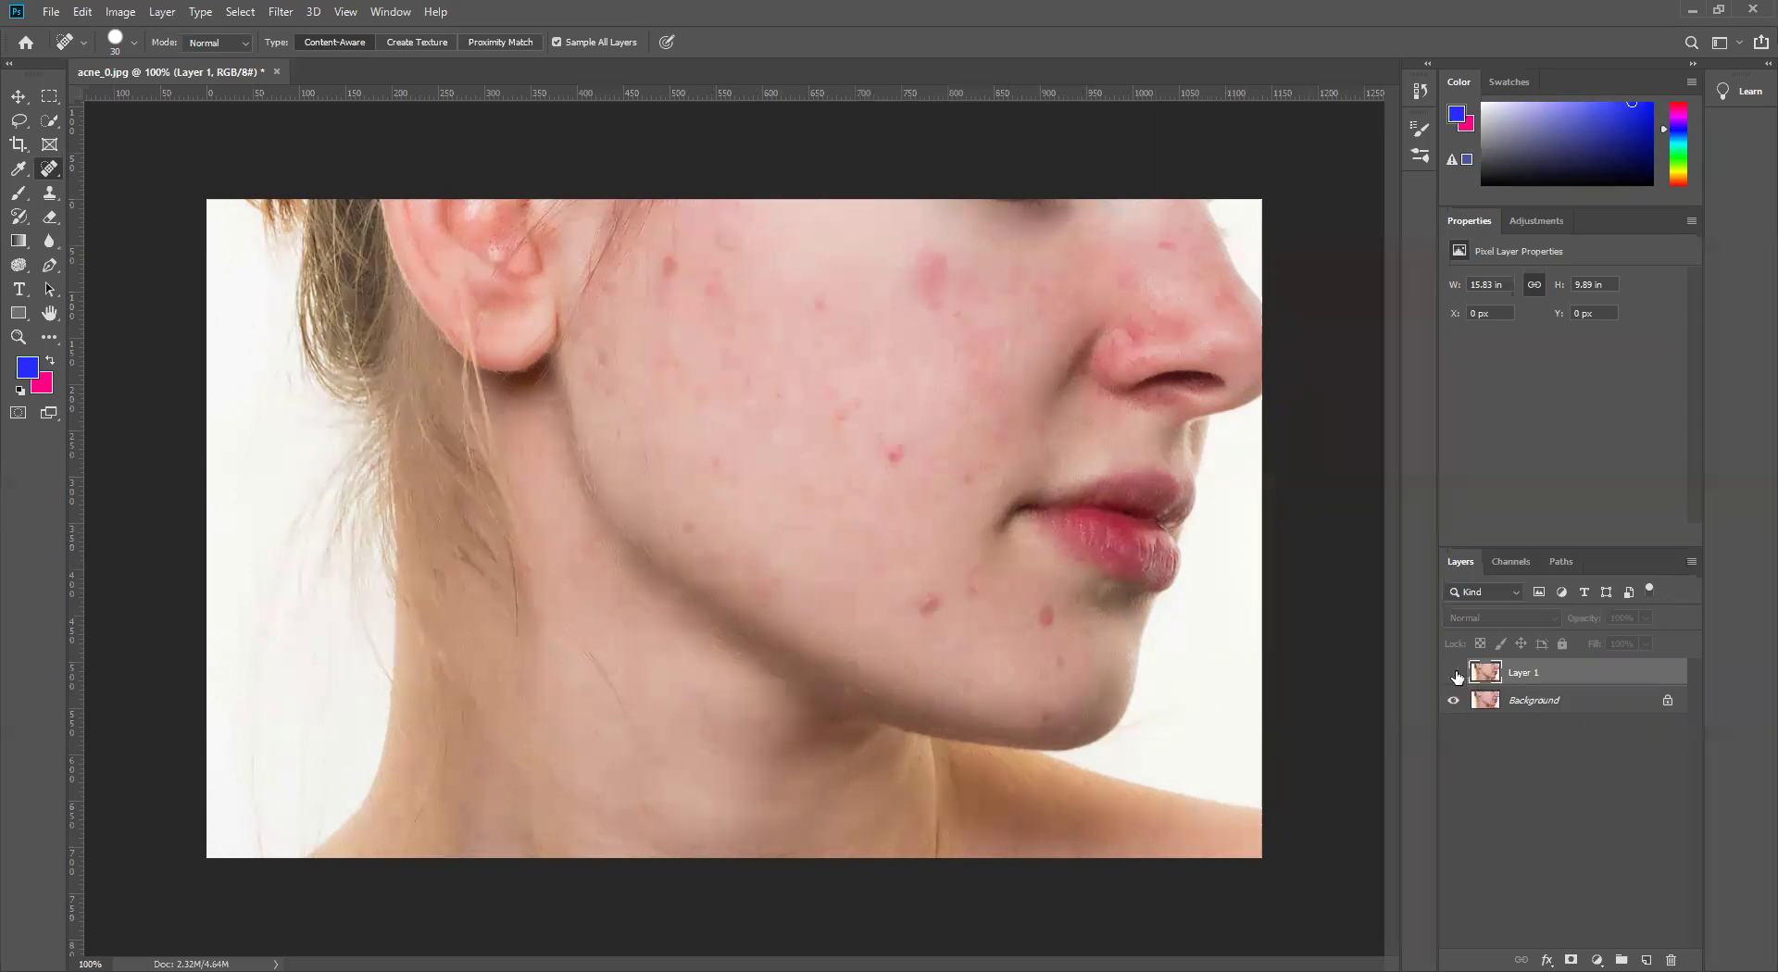
pyautogui.click(1453, 674)
pyautogui.click(1452, 674)
pyautogui.click(1453, 675)
pyautogui.click(1453, 675)
pyautogui.click(1453, 674)
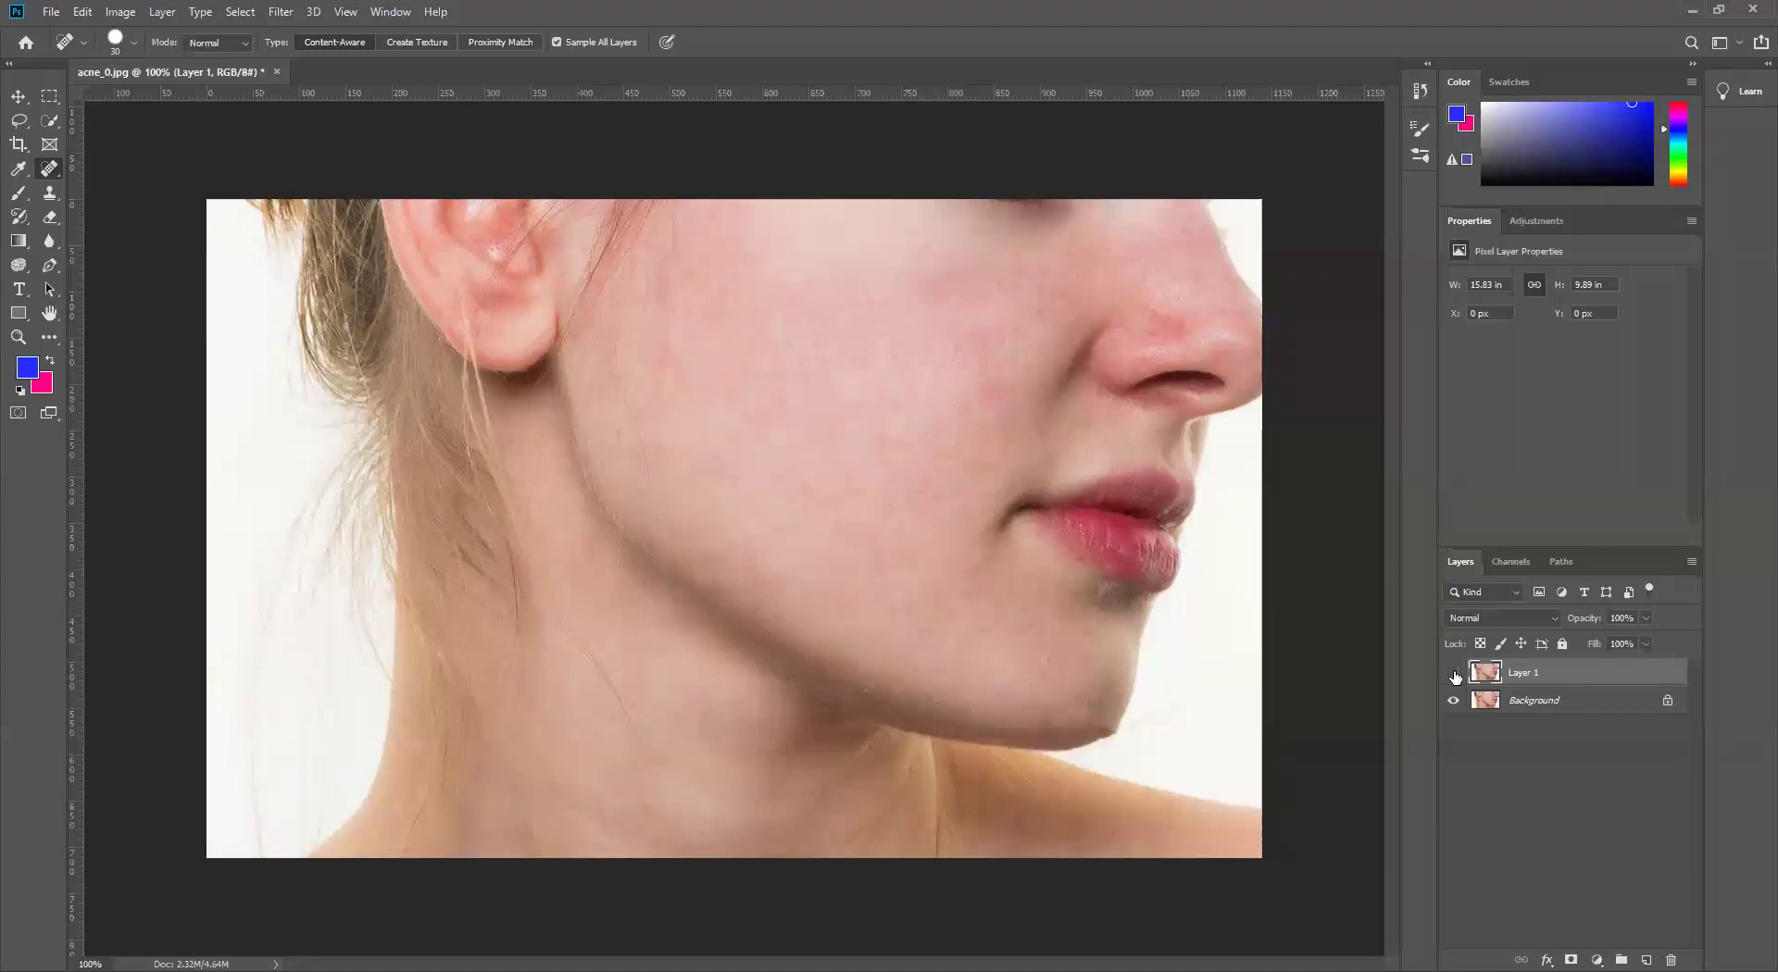
pyautogui.click(1453, 674)
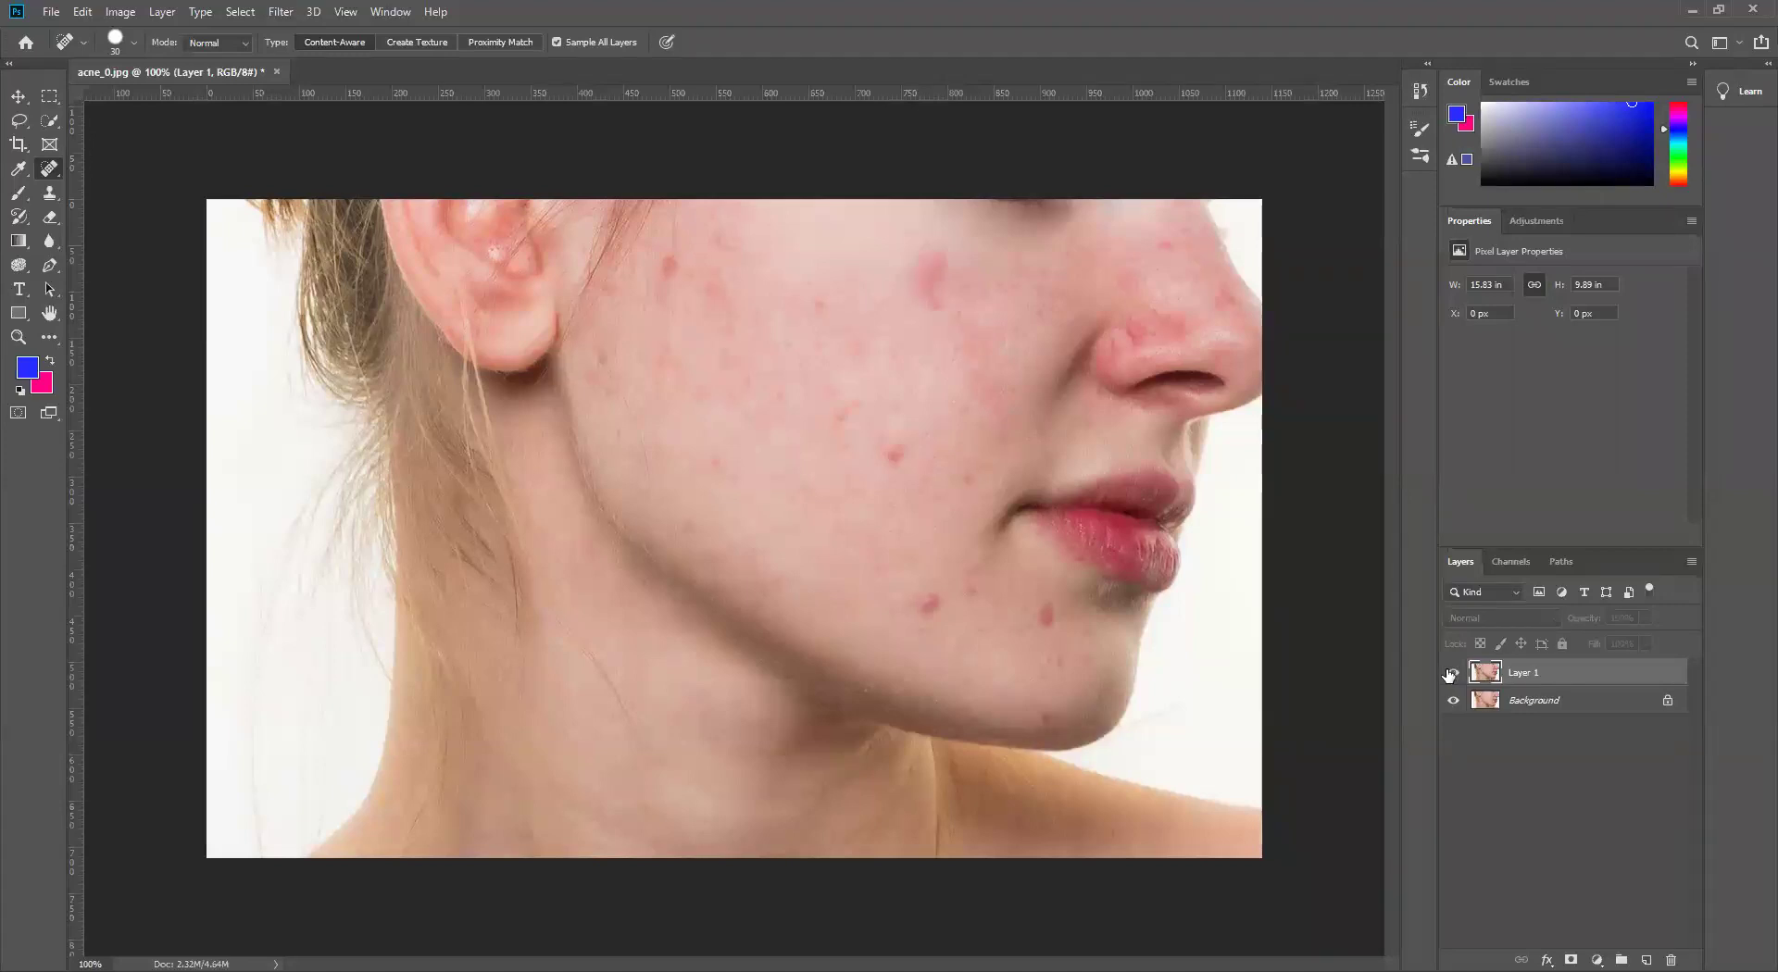
pyautogui.click(1453, 675)
pyautogui.click(1453, 674)
pyautogui.click(1453, 674)
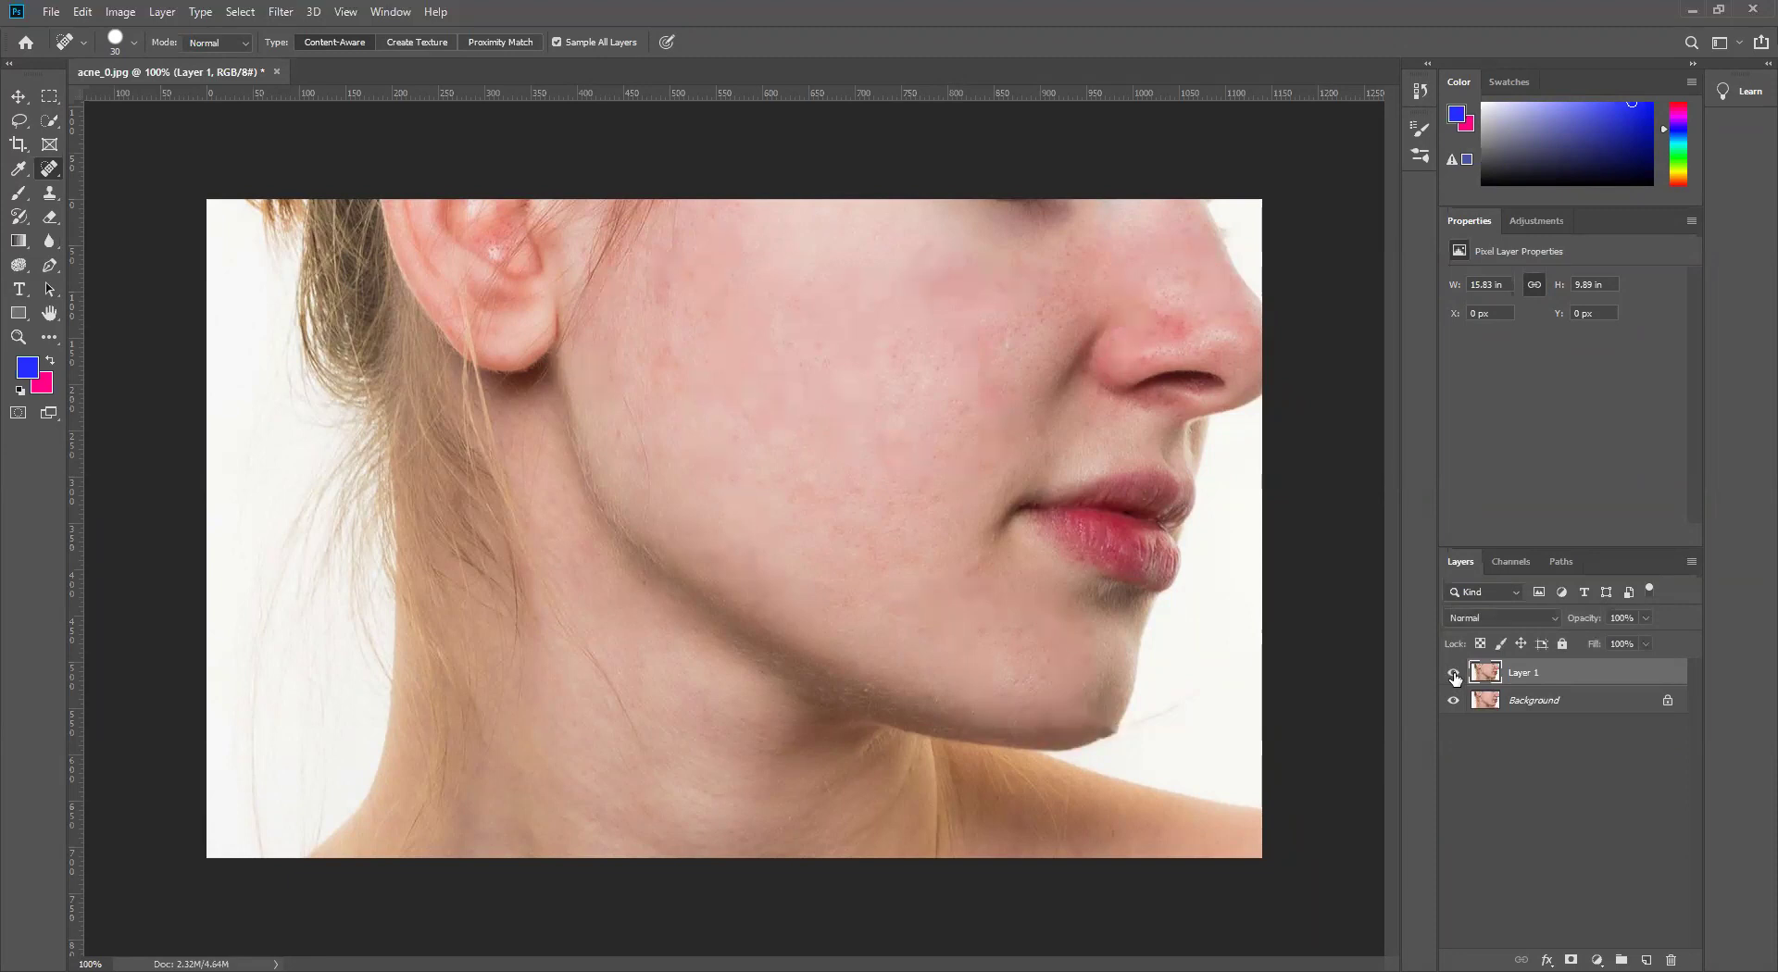
pyautogui.click(1453, 674)
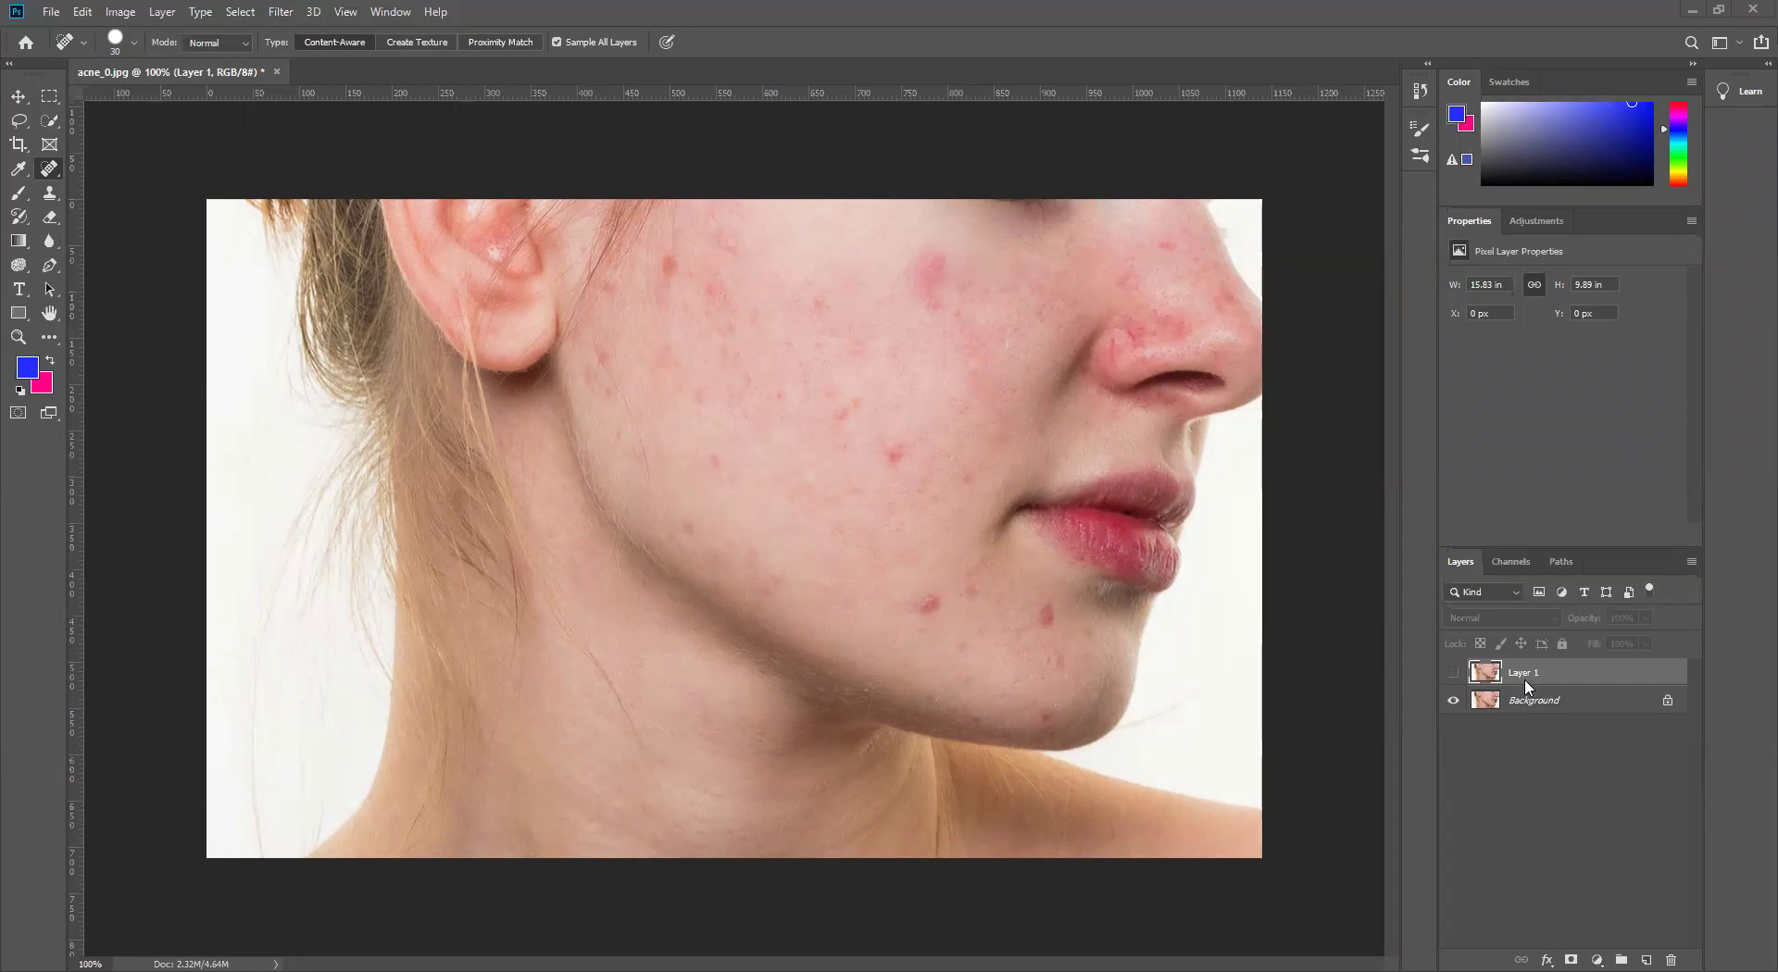
pyautogui.click(1453, 674)
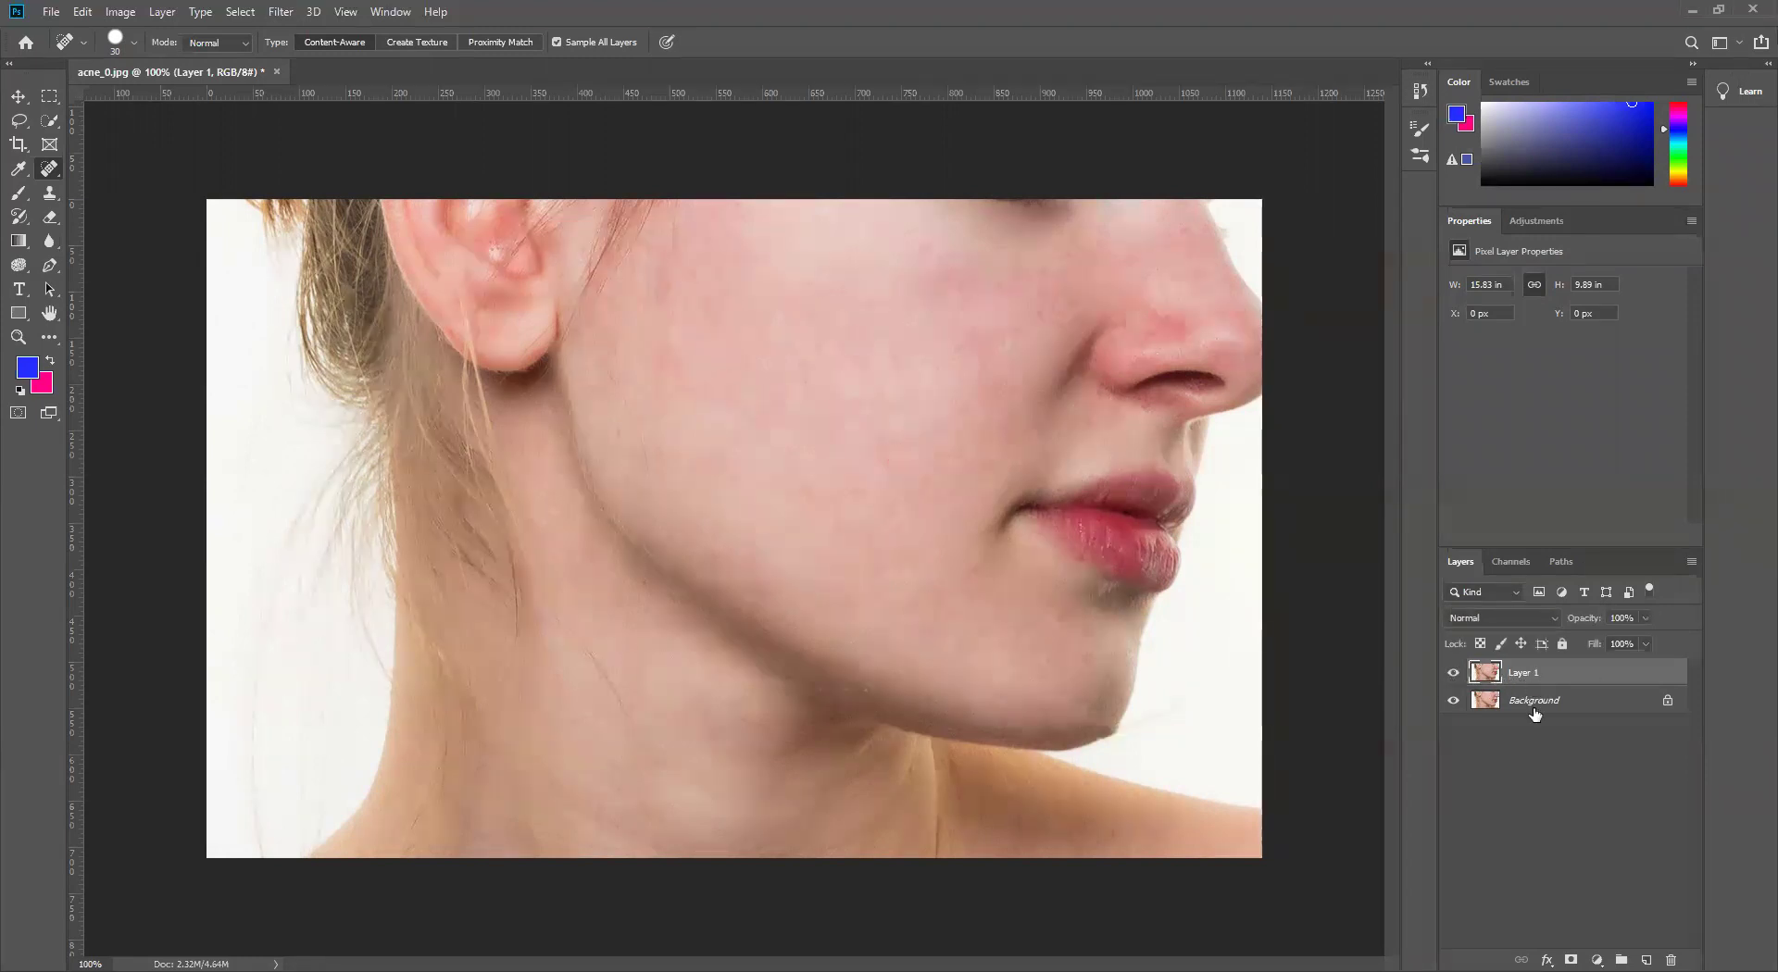
pyautogui.click(1453, 674)
pyautogui.click(1453, 674)
# - Hide the Background and switch Layer 1 off and on to examine the retouched layer by itself
pyautogui.click(1453, 701)
pyautogui.click(1456, 673)
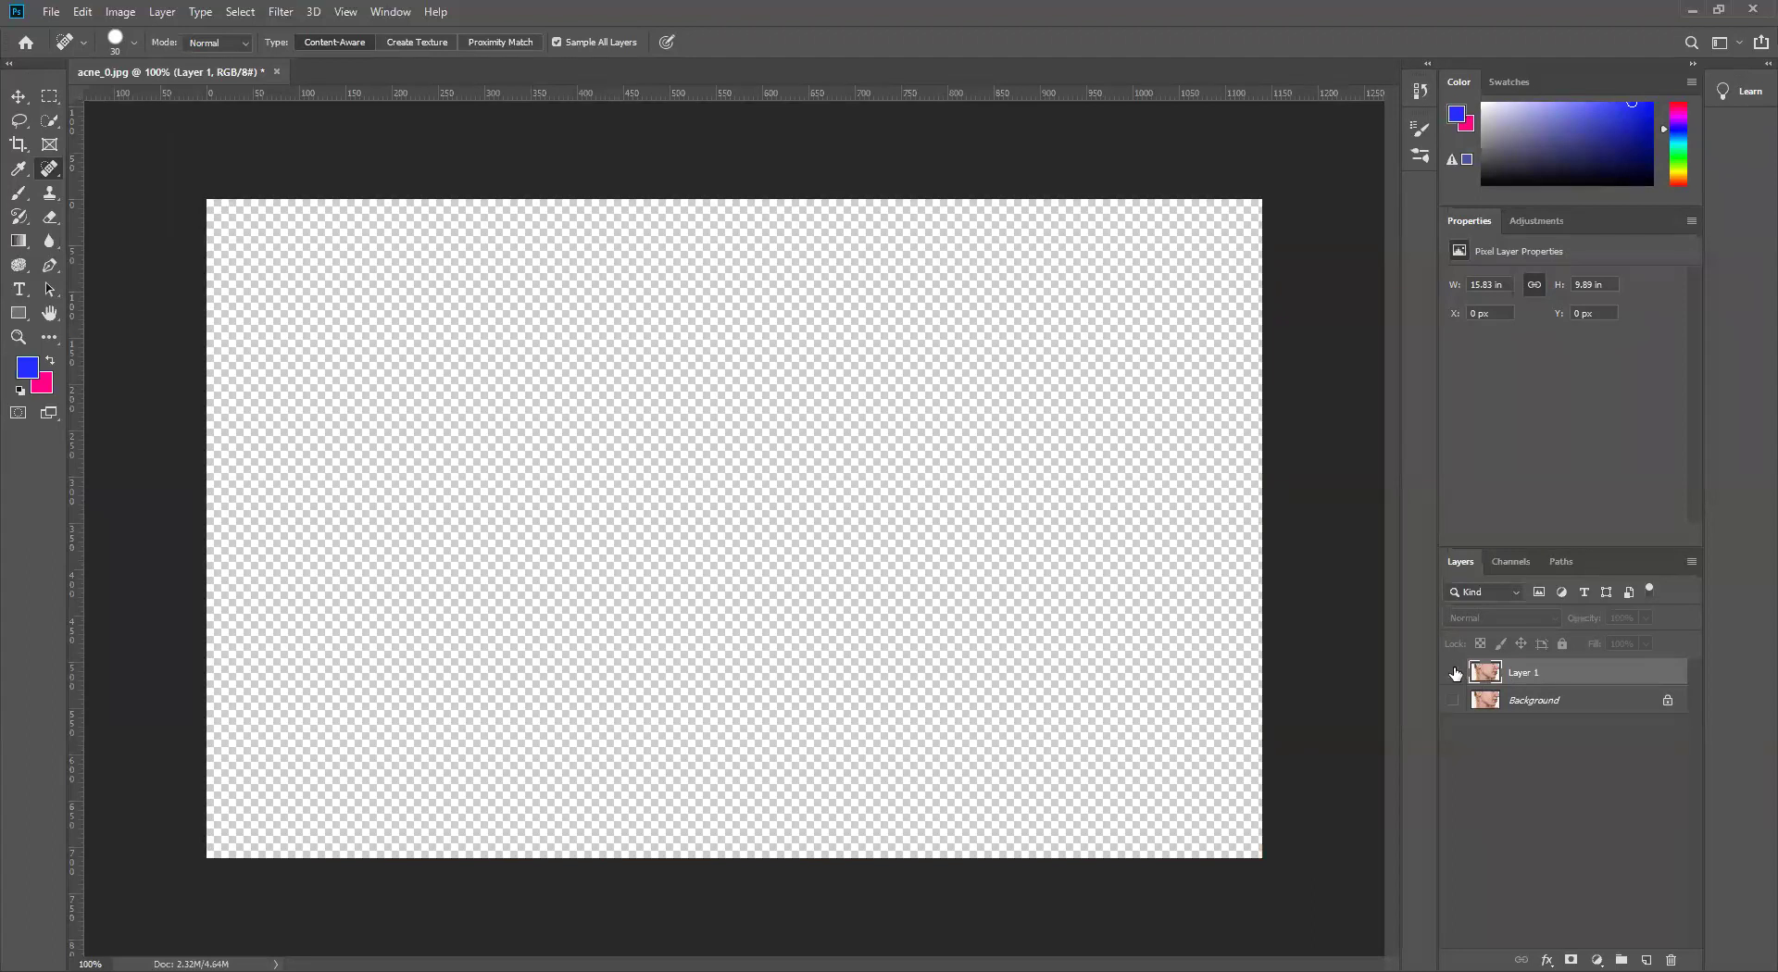
pyautogui.click(1456, 673)
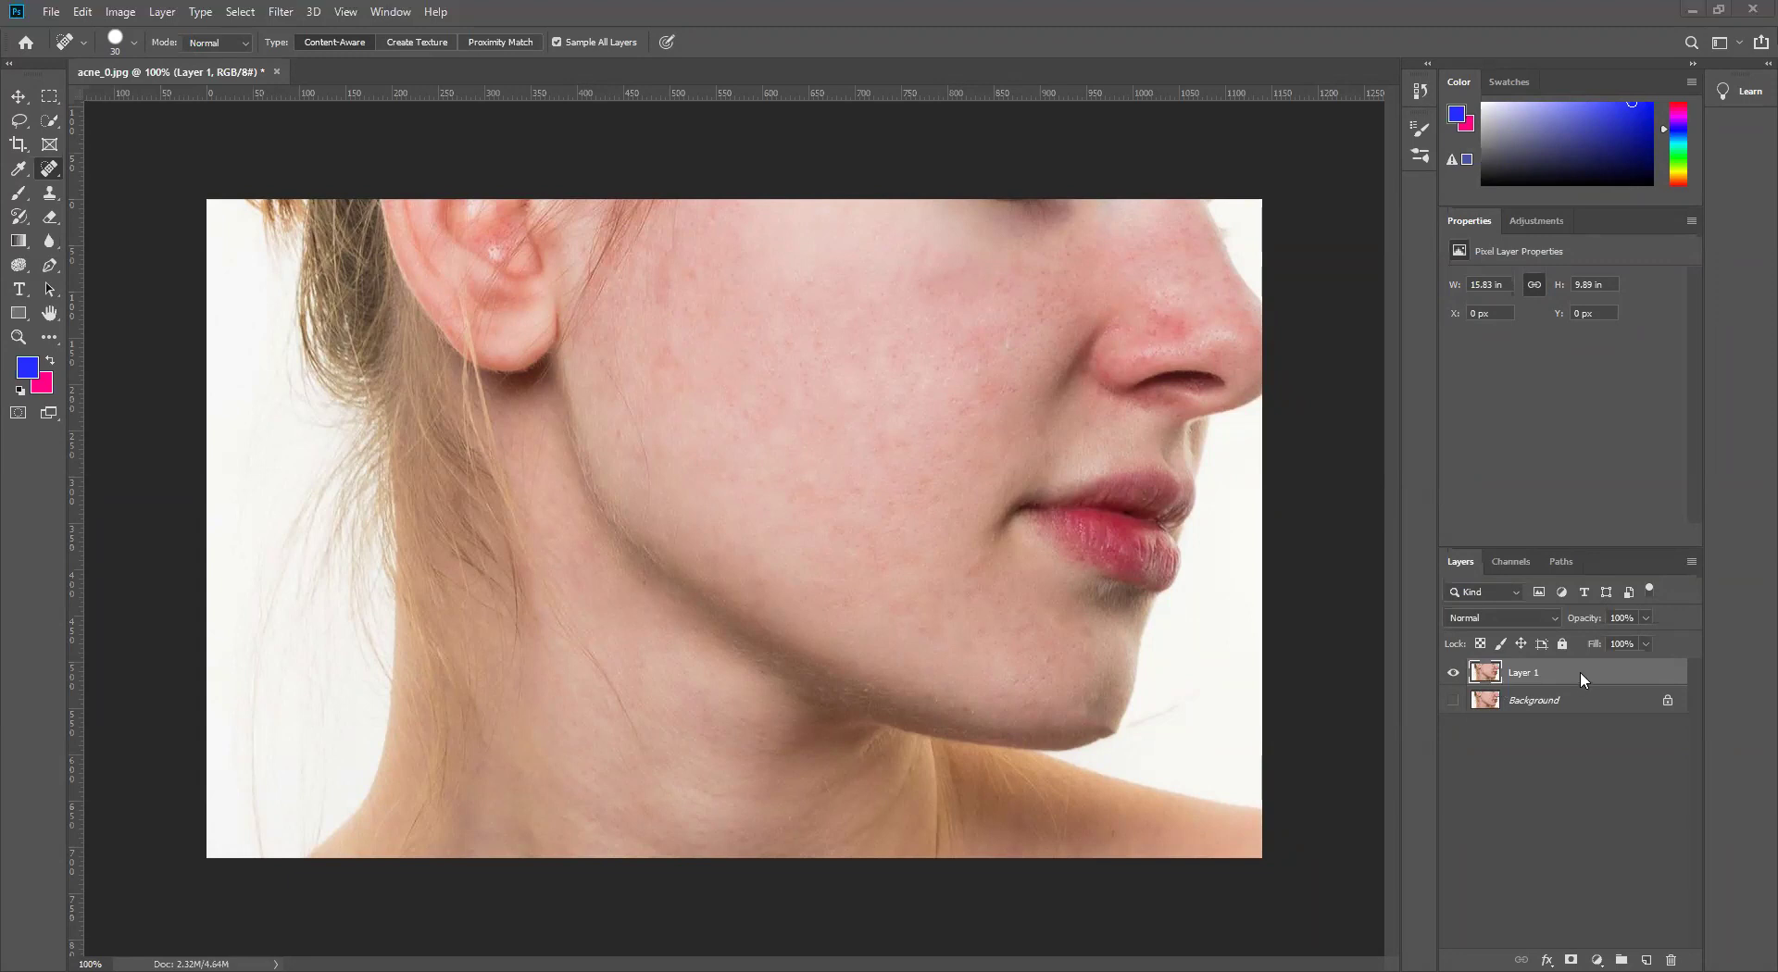
# - Undo all the retouching and the layer duplication, back to the original Background
pyautogui.hotkey('ctrl', 'z')
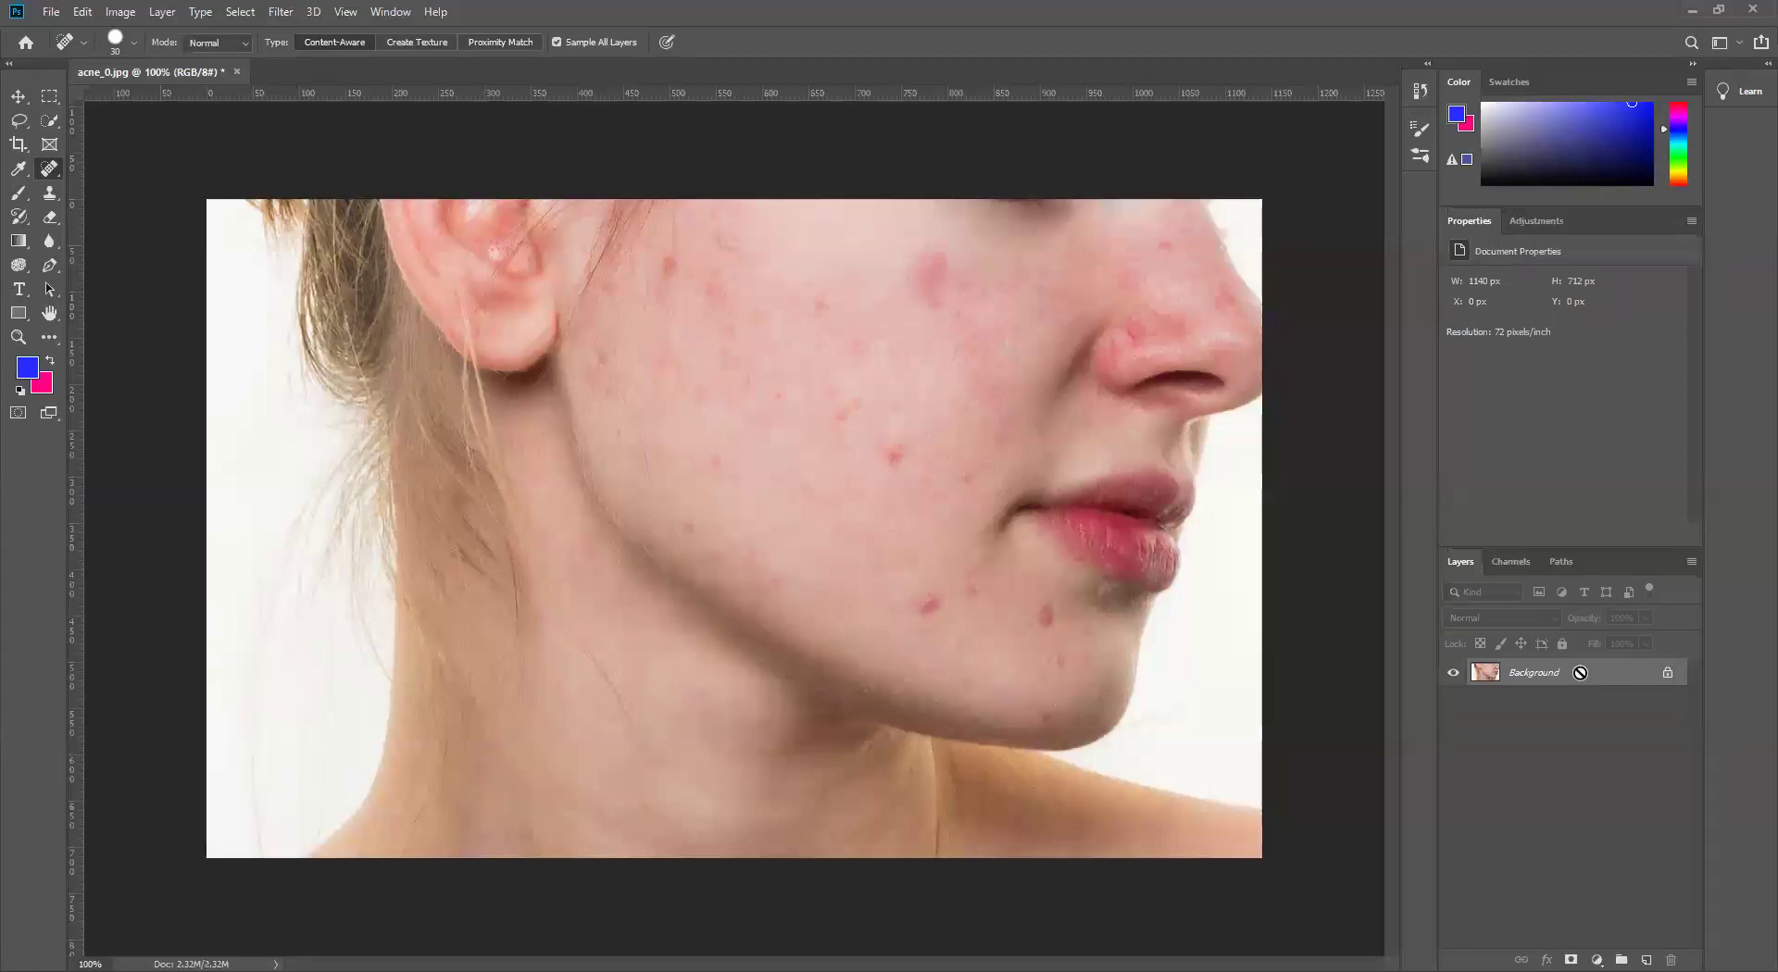
# - Duplicate the Background layer and add a new empty layer above the copy
pyautogui.hotkey('ctrl', 'j')
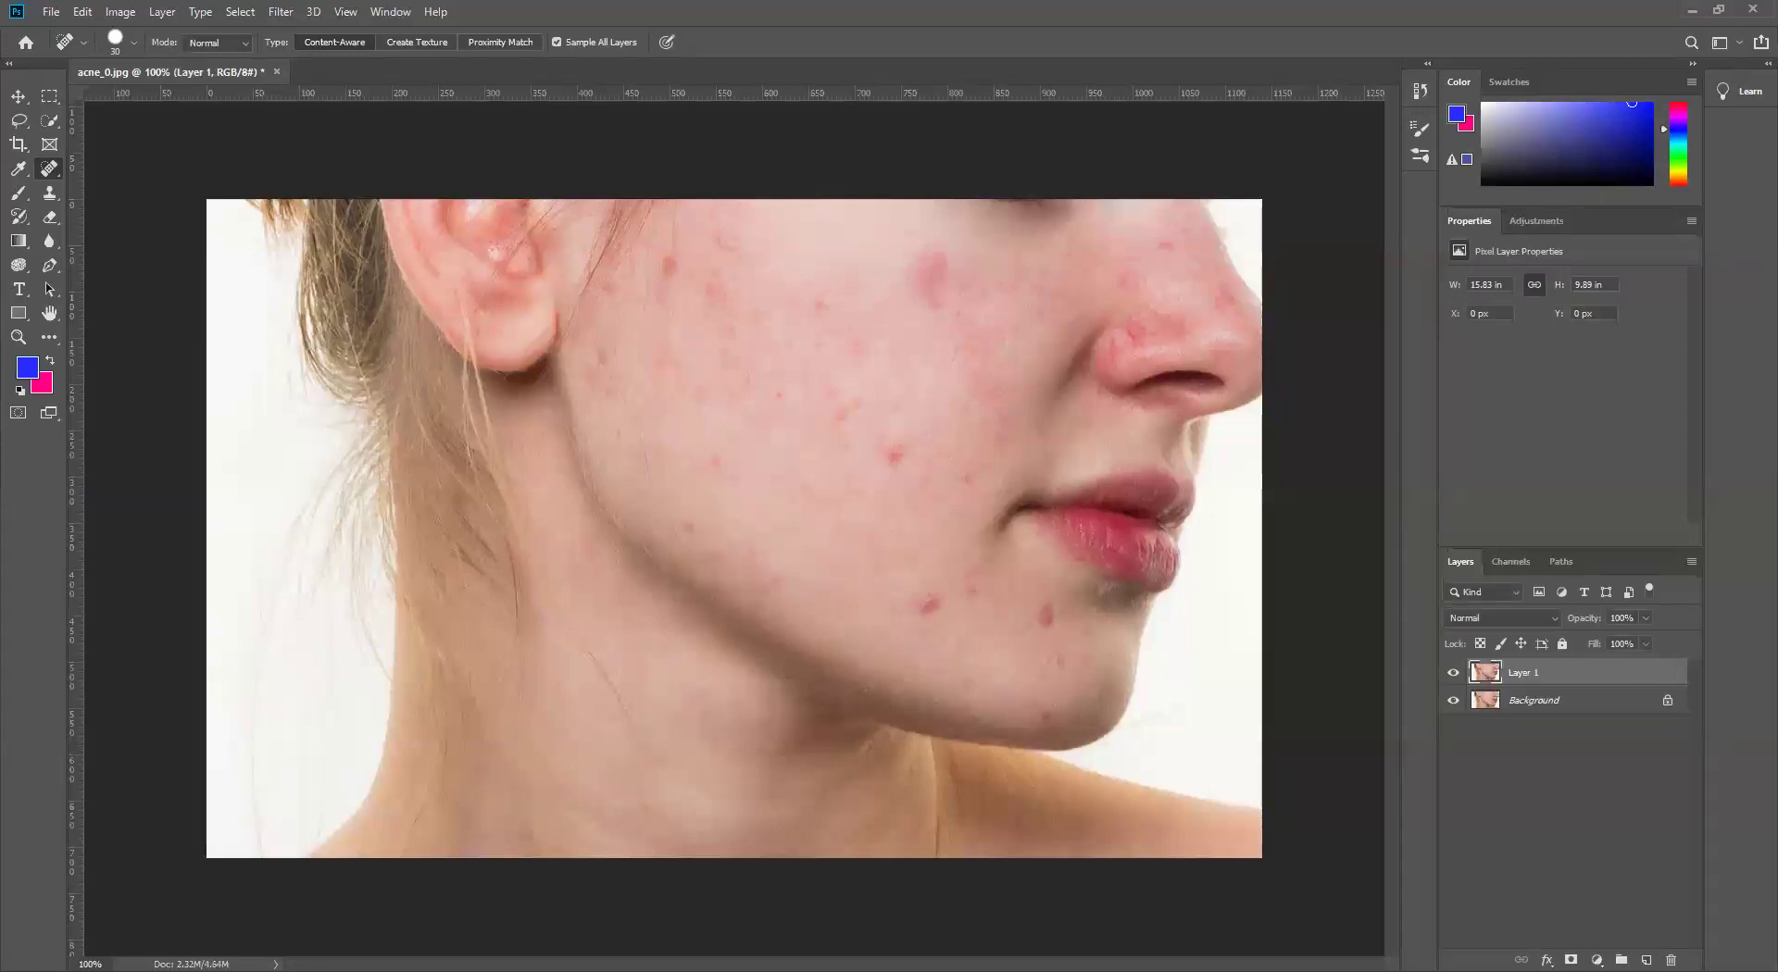
pyautogui.click(1647, 960)
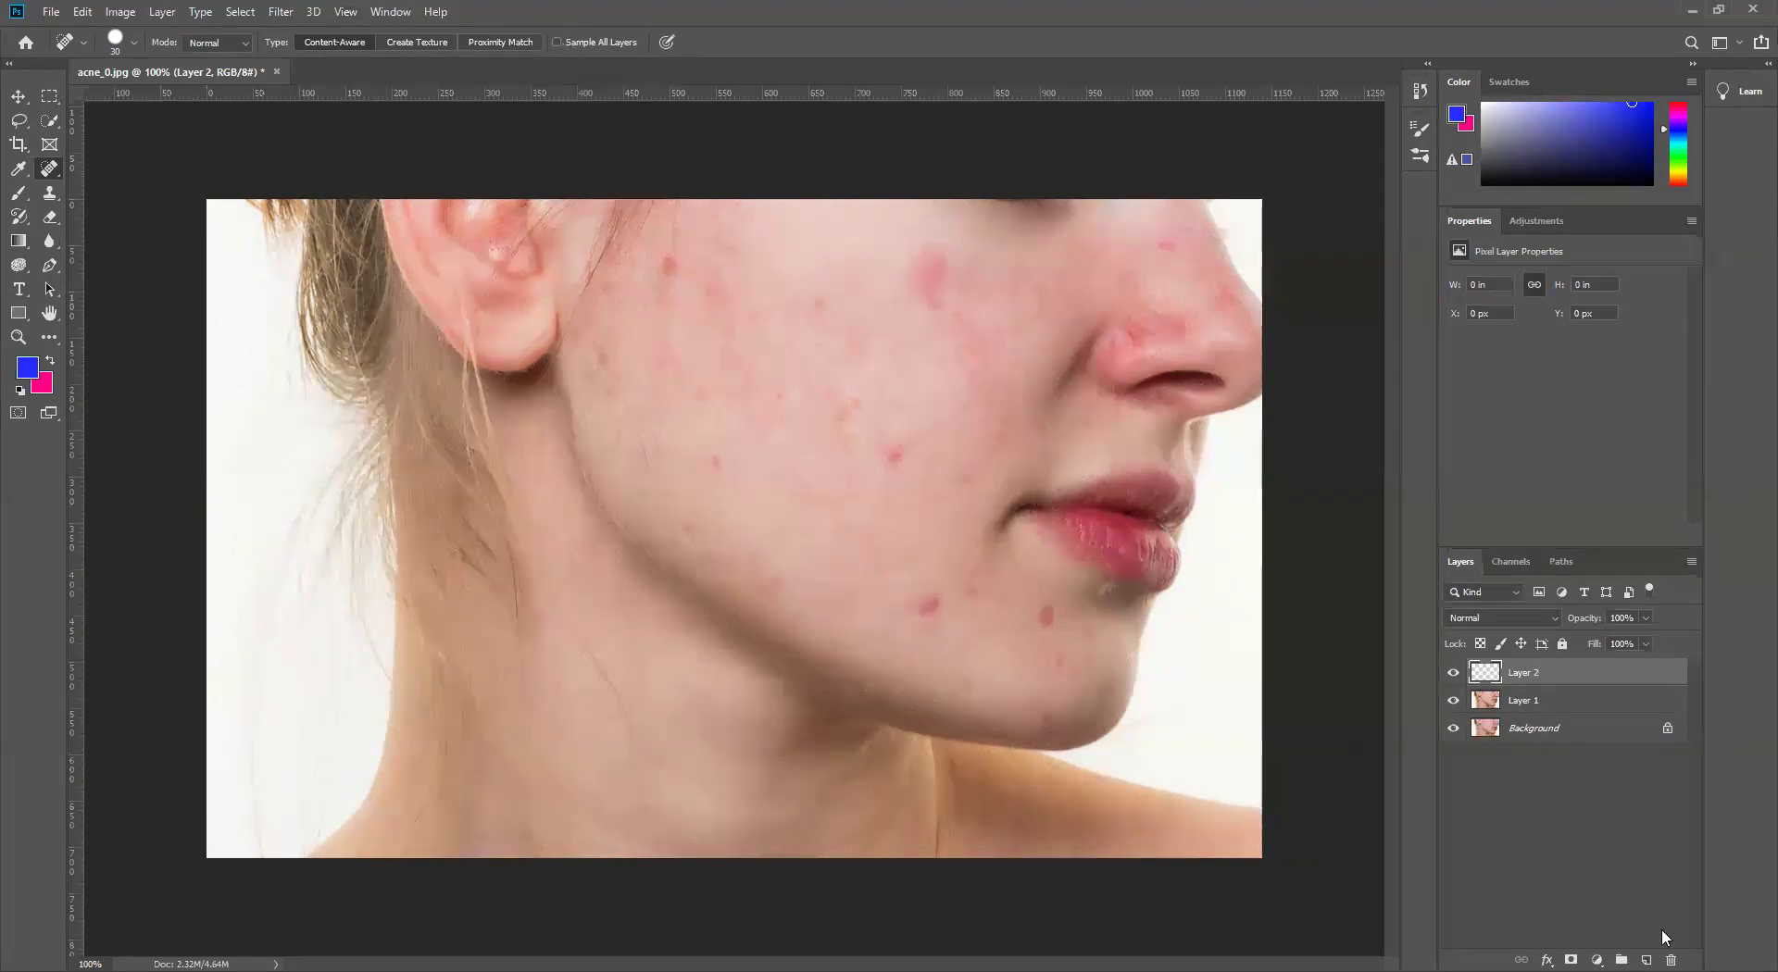
# - Heal the red pimple on the lower cheek near the chin on Layer 1, and undo the last dab
pyautogui.click(1555, 706)
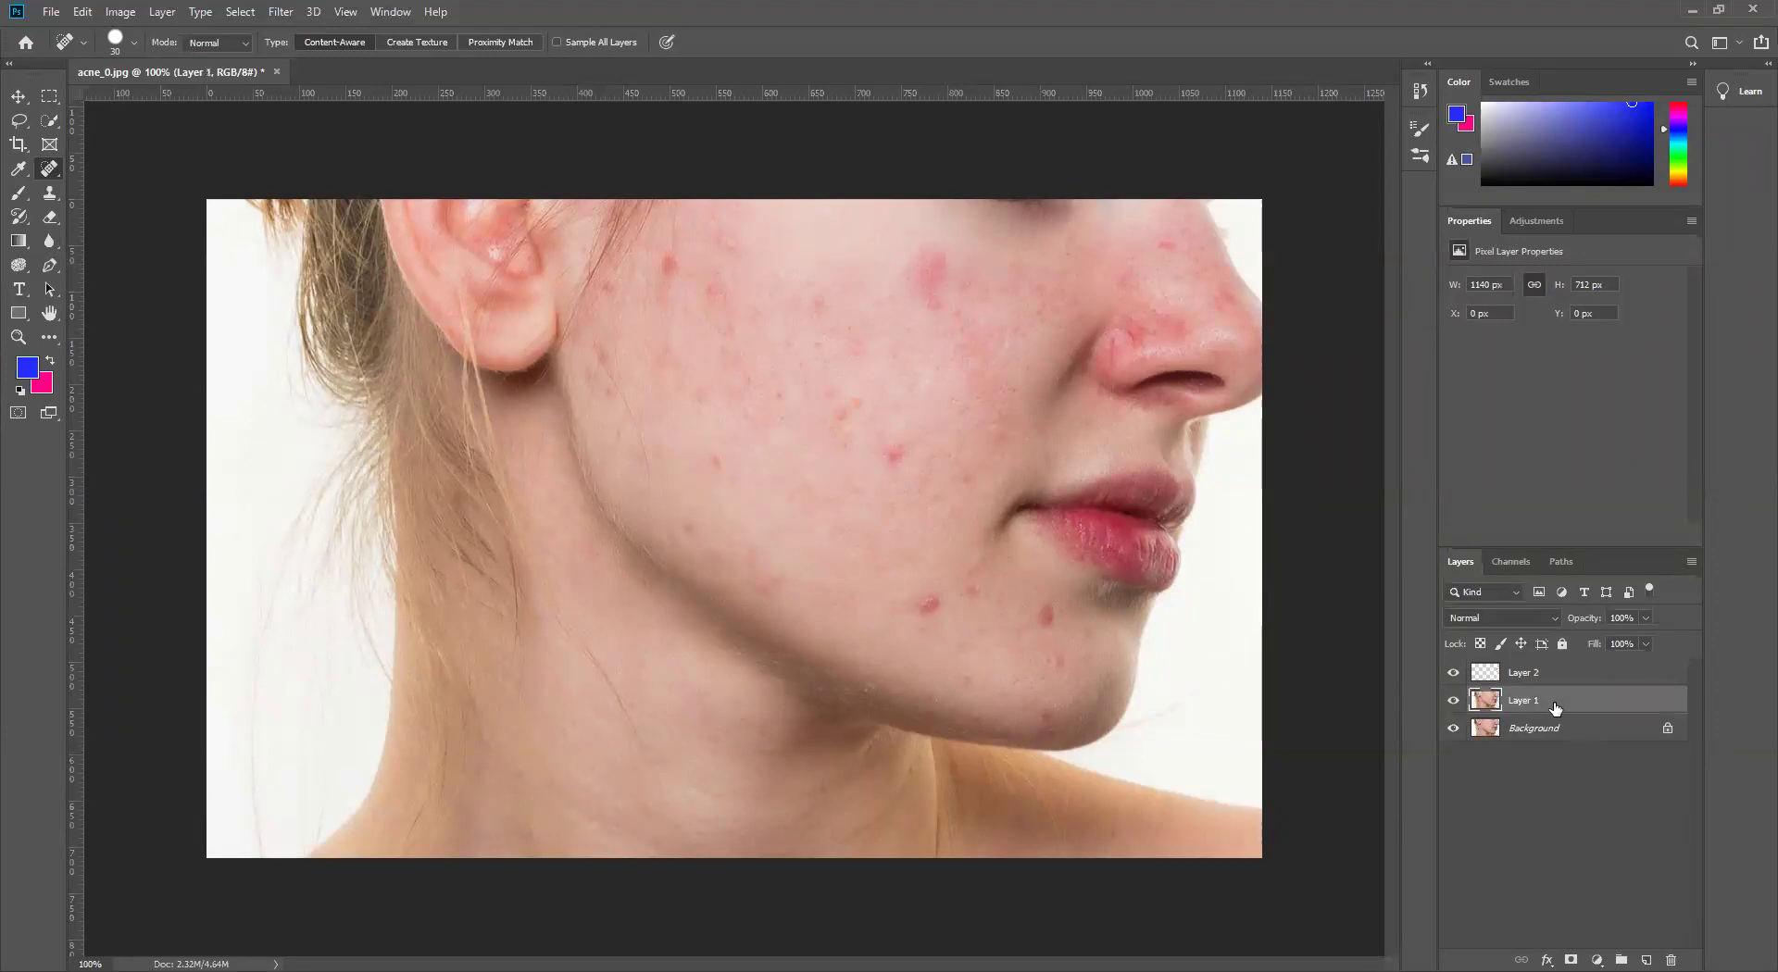
pyautogui.click(926, 600)
pyautogui.click(927, 605)
pyautogui.hotkey('ctrl', 'z')
# - Try to heal the chin and cheek pimples on the empty Layer 2 with Sample All Layers off
pyautogui.click(1561, 679)
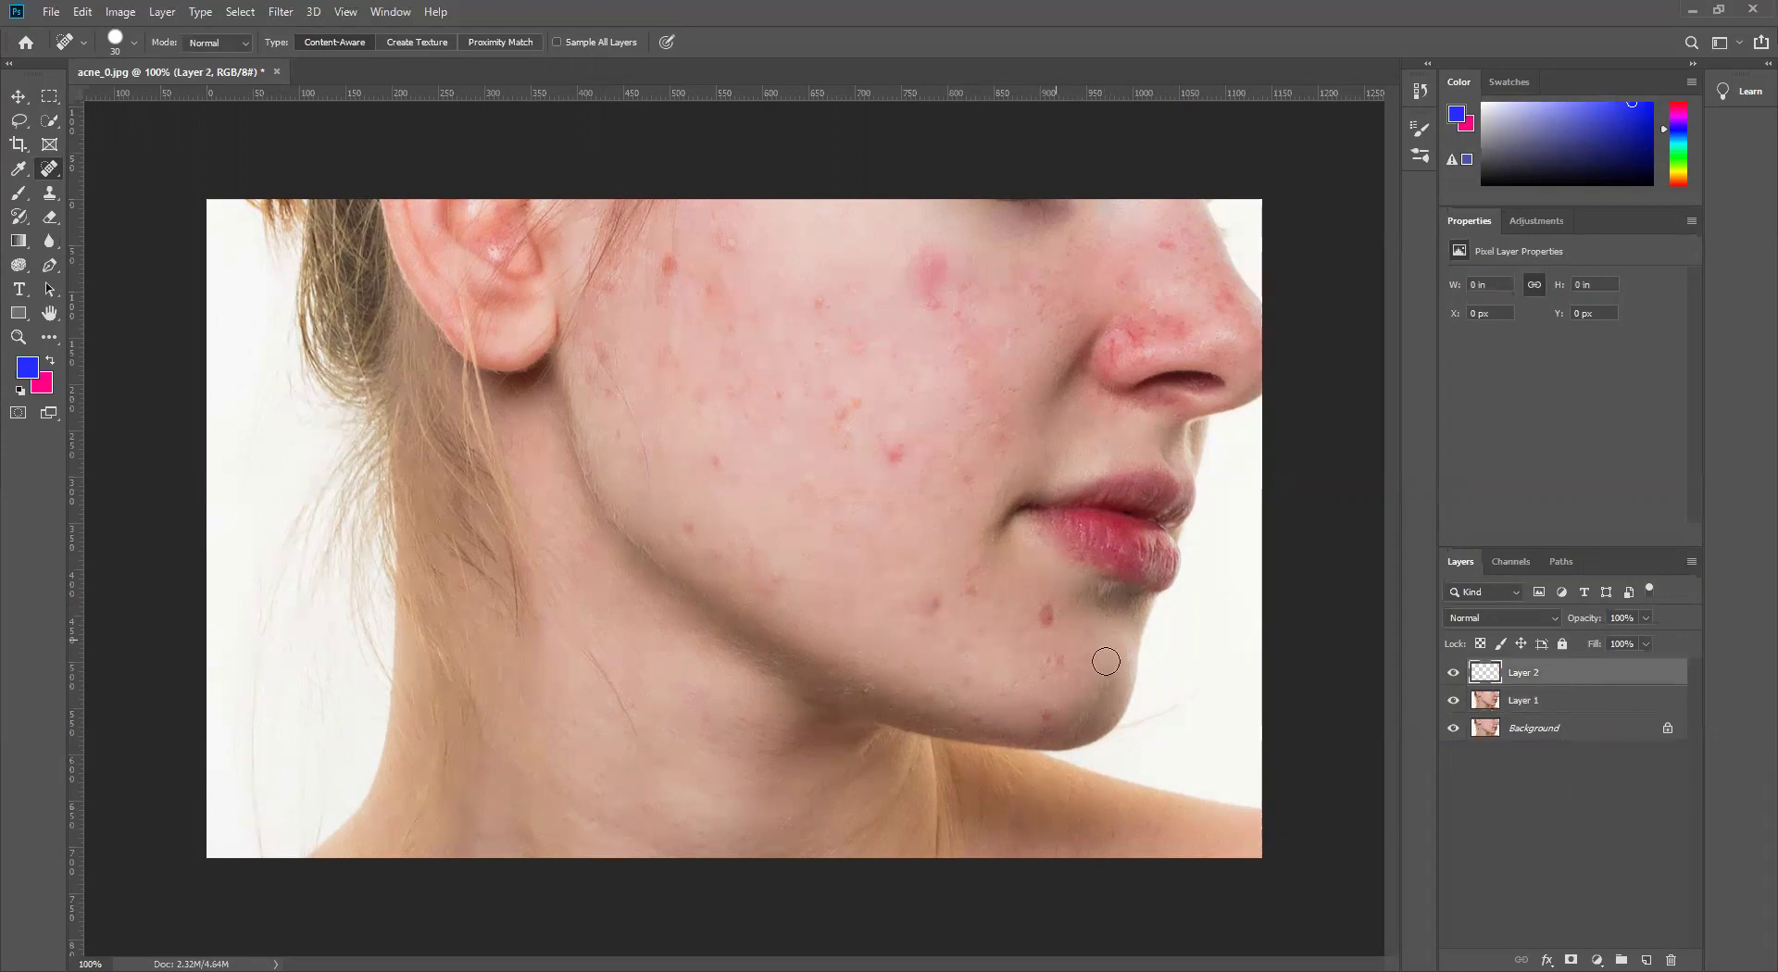
pyautogui.click(1046, 618)
pyautogui.click(972, 587)
pyautogui.click(893, 454)
pyautogui.click(850, 408)
# - Hide Layer 1 and the Background to examine Layer 2 alone, and show Layer 1 again with the Background hidden
pyautogui.click(1453, 700)
pyautogui.click(1454, 729)
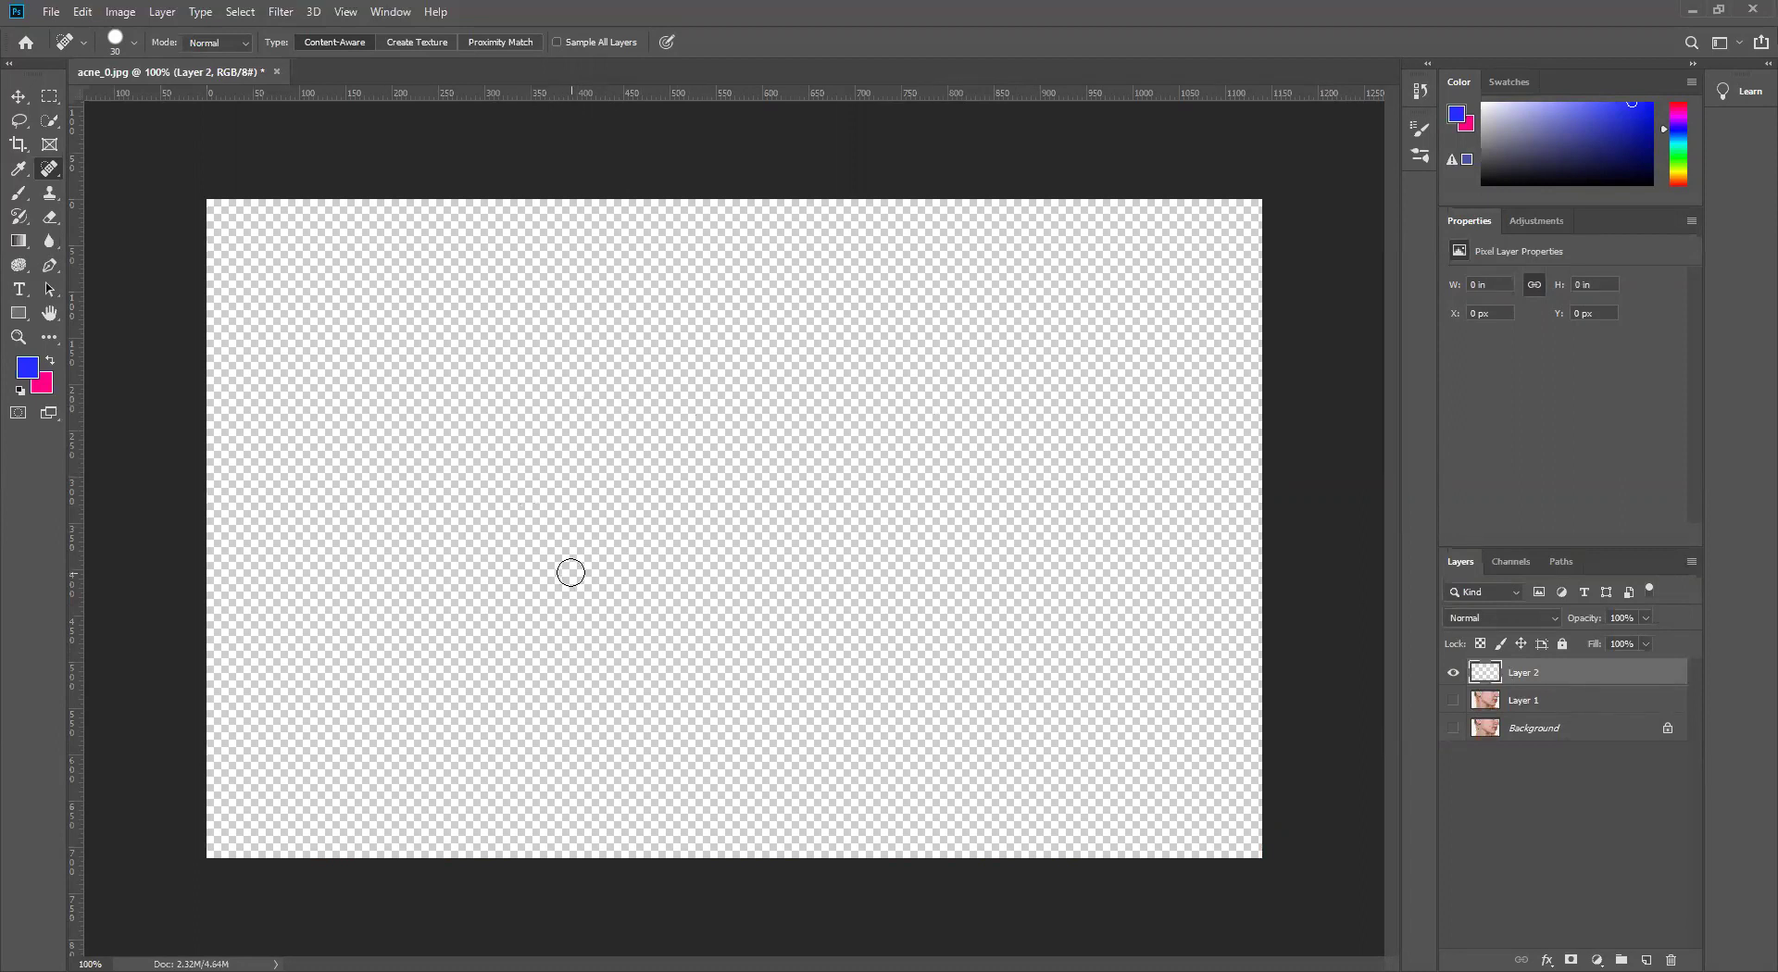
pyautogui.click(1453, 700)
pyautogui.click(1455, 728)
pyautogui.click(1454, 729)
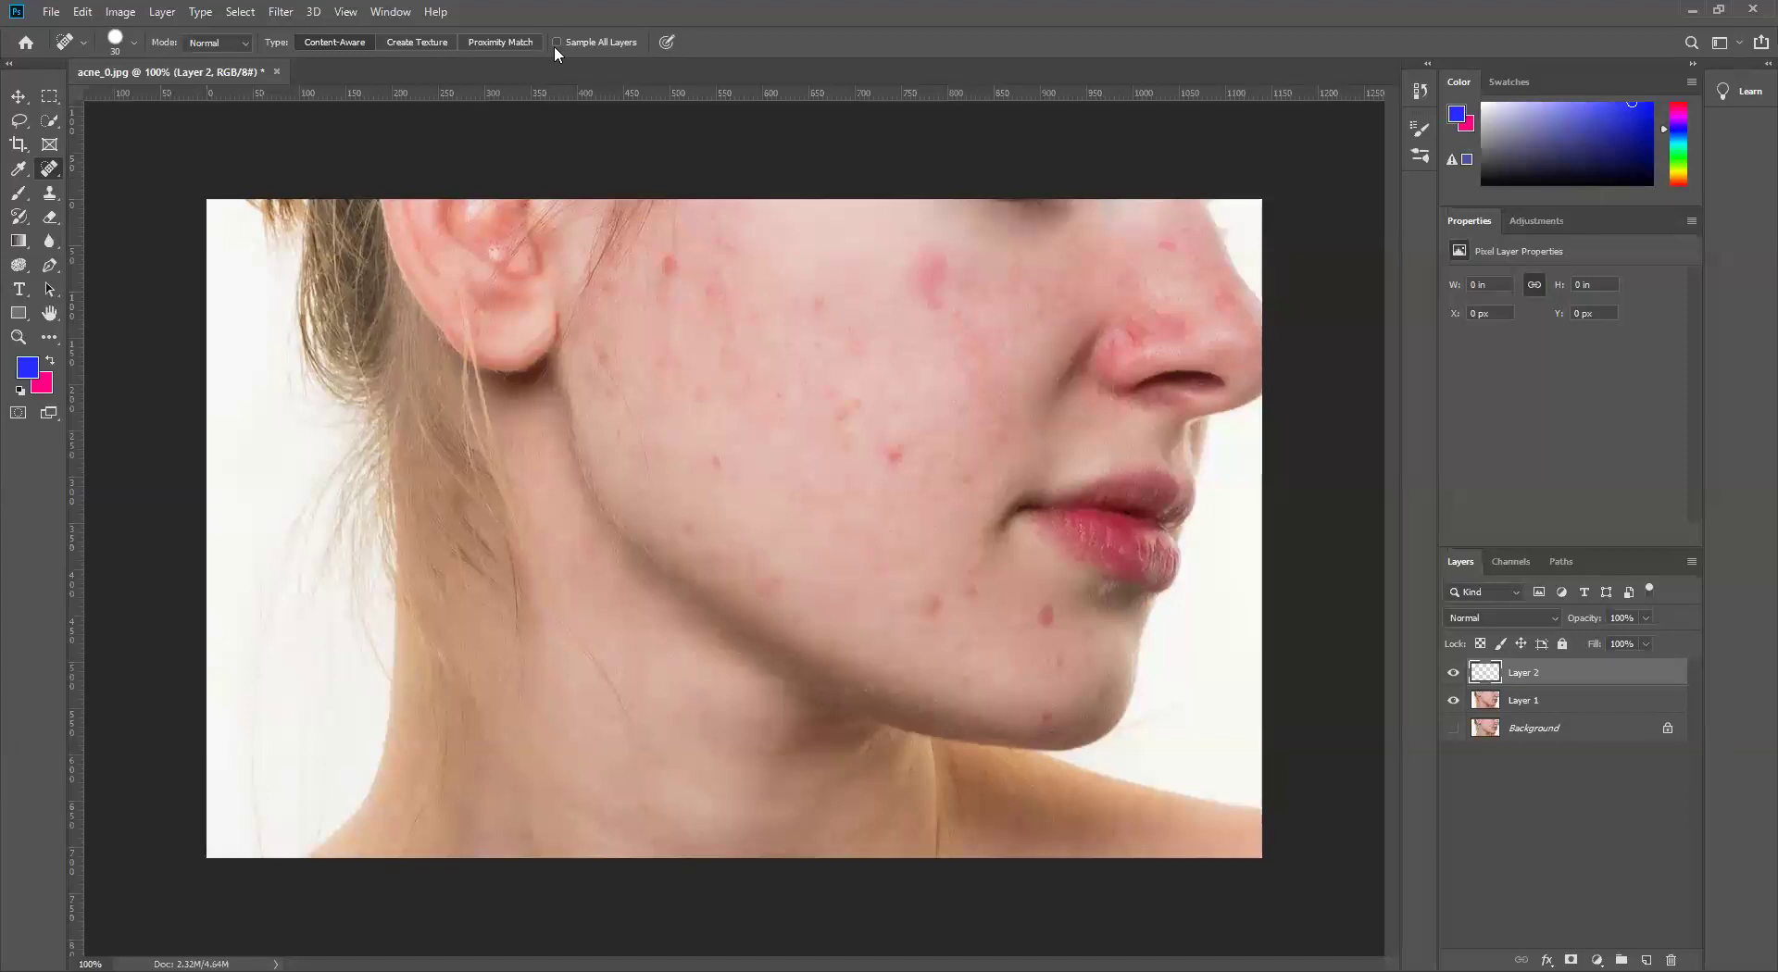
# - Turn on Sample All Layers and heal the chin and lower-cheek pimples on the empty Layer 2
pyautogui.click(557, 42)
pyautogui.click(1047, 615)
pyautogui.click(972, 596)
pyautogui.click(931, 604)
pyautogui.click(905, 608)
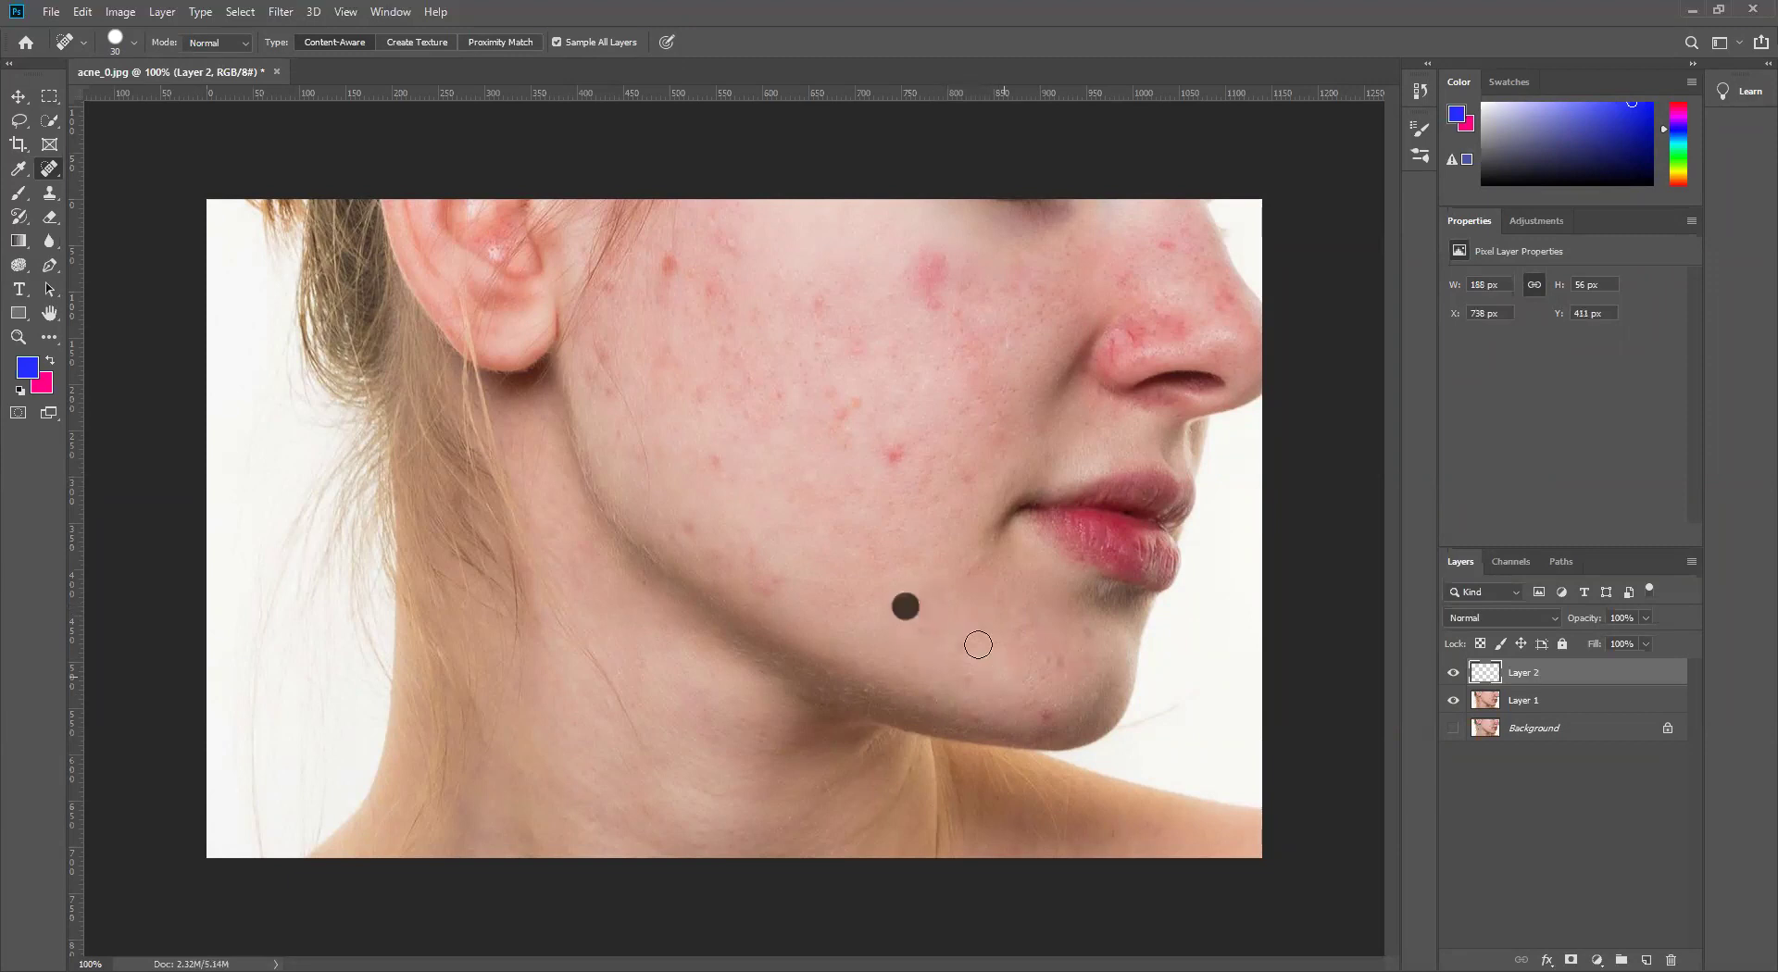
# - Heal the blemishes along the jawline and on the cheek near the ear on Layer 2
pyautogui.moveTo(754, 550); pyautogui.dragTo(779, 595)
pyautogui.moveTo(883, 446); pyautogui.dragTo(900, 477)
pyautogui.moveTo(853, 401); pyautogui.dragTo(833, 431)
pyautogui.moveTo(717, 444)
pyautogui.mouseDown()
pyautogui.moveTo(754, 502)
pyautogui.moveTo(713, 550)
pyautogui.mouseUp()
pyautogui.moveTo(639, 437); pyautogui.dragTo(648, 491)
pyautogui.moveTo(578, 376); pyautogui.dragTo(611, 410)
pyautogui.moveTo(598, 348); pyautogui.dragTo(613, 410)
pyautogui.click(605, 287)
pyautogui.moveTo(665, 264); pyautogui.dragTo(665, 347)
pyautogui.moveTo(714, 261); pyautogui.dragTo(731, 340)
pyautogui.moveTo(704, 269)
pyautogui.mouseDown()
pyautogui.moveTo(720, 363)
pyautogui.moveTo(702, 408)
pyautogui.mouseUp()
pyautogui.moveTo(659, 341); pyautogui.dragTo(686, 417)
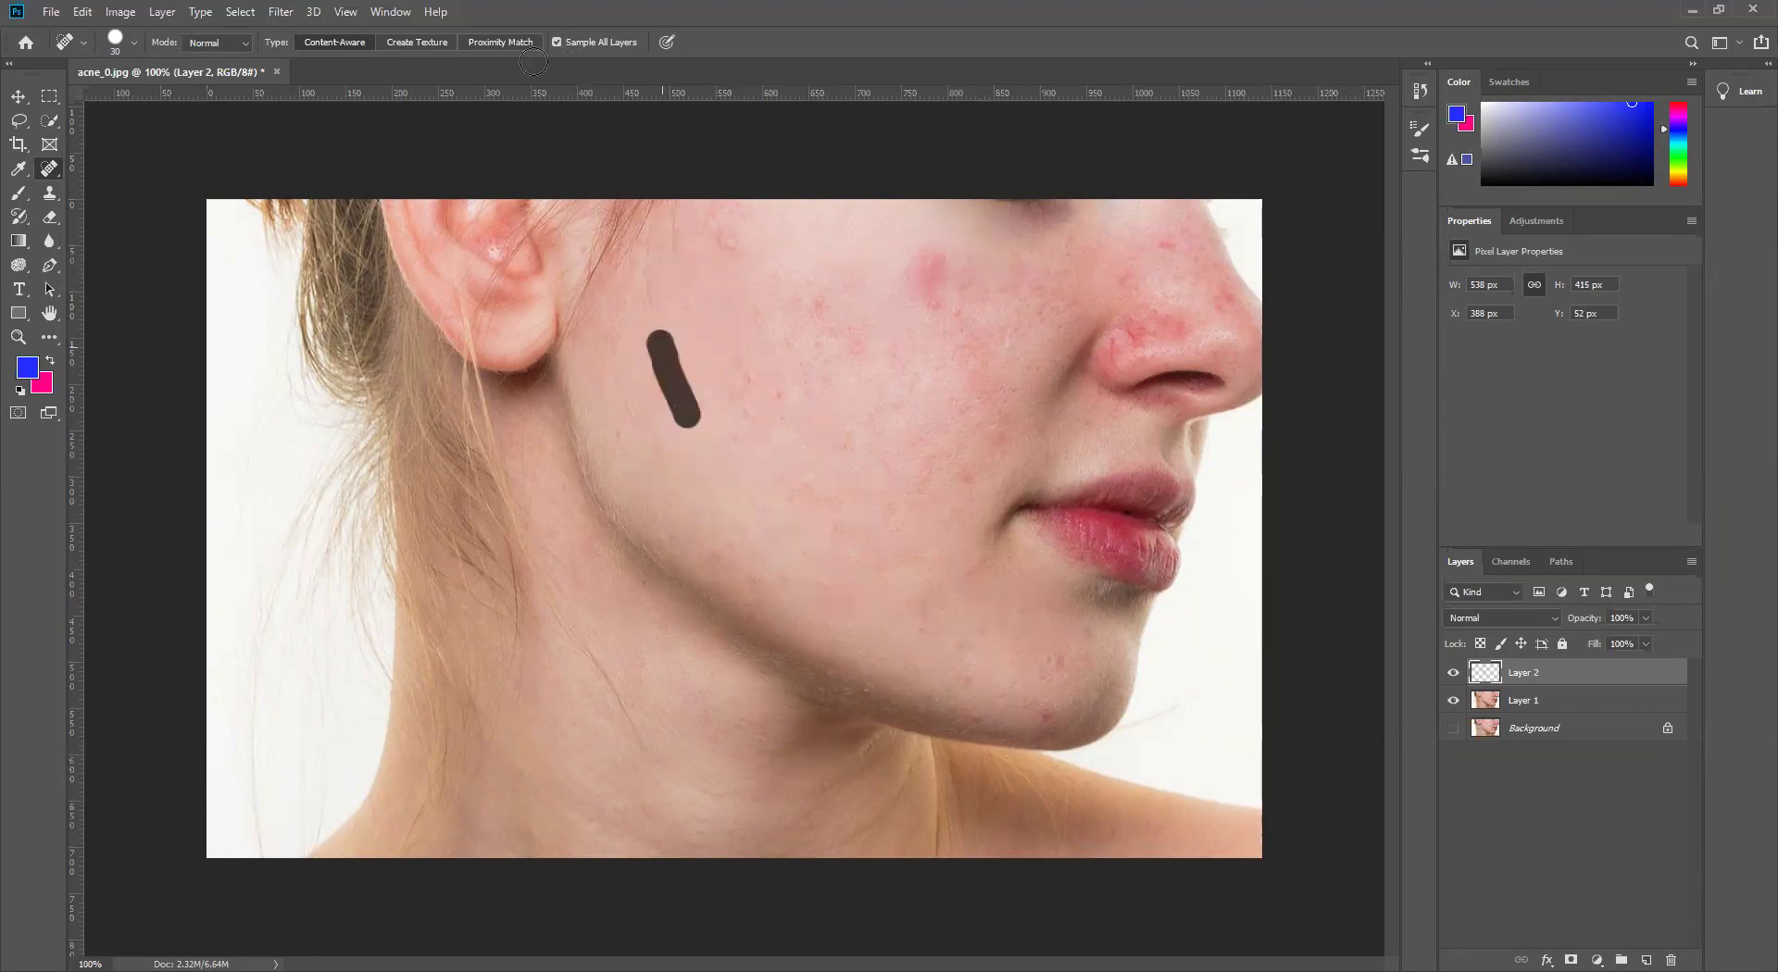
# - Heal the spots across the middle of the cheek and beside the mouth on Layer 2
pyautogui.moveTo(822, 300); pyautogui.dragTo(853, 358)
pyautogui.click(754, 314)
pyautogui.click(735, 364)
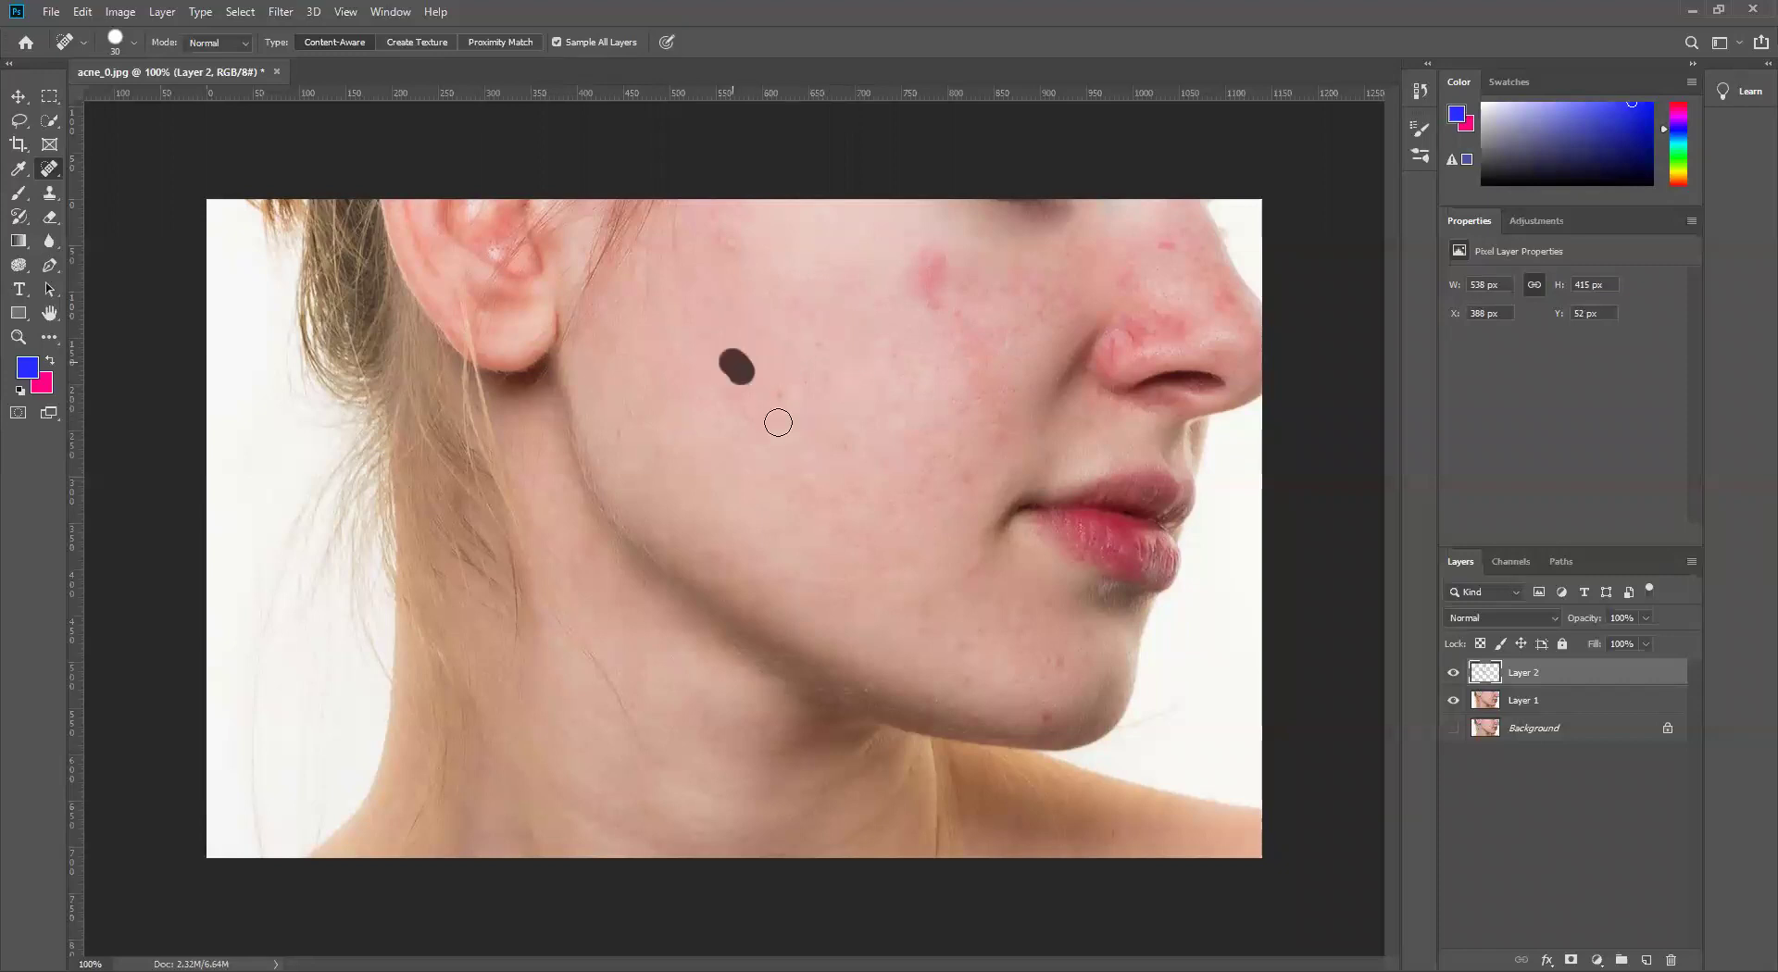
pyautogui.moveTo(778, 387); pyautogui.dragTo(775, 444)
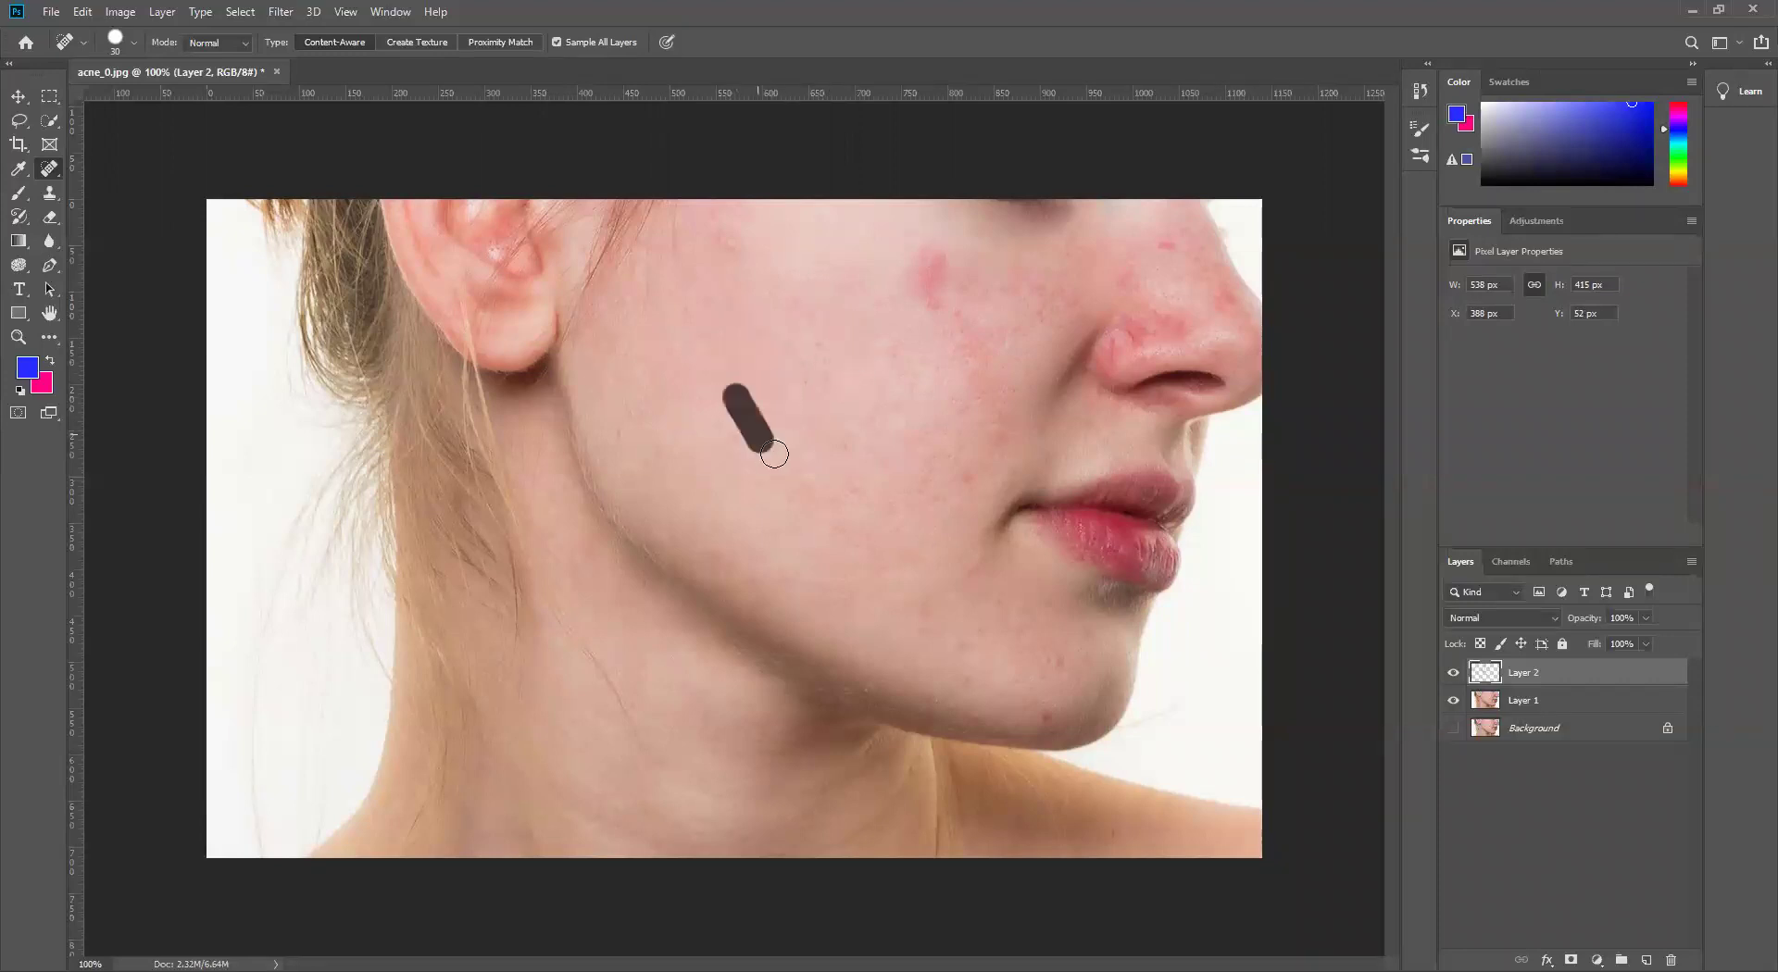
pyautogui.moveTo(930, 254)
pyautogui.mouseDown()
pyautogui.moveTo(936, 324)
pyautogui.moveTo(943, 293)
pyautogui.moveTo(971, 383)
pyautogui.mouseUp()
pyautogui.moveTo(964, 309)
pyautogui.mouseDown()
pyautogui.moveTo(966, 355)
pyautogui.moveTo(889, 400)
pyautogui.mouseUp()
pyautogui.moveTo(824, 447); pyautogui.dragTo(875, 462)
pyautogui.moveTo(814, 375); pyautogui.dragTo(814, 418)
pyautogui.moveTo(827, 340); pyautogui.dragTo(823, 375)
pyautogui.moveTo(961, 474); pyautogui.dragTo(974, 521)
pyautogui.moveTo(1006, 418); pyautogui.dragTo(984, 460)
pyautogui.moveTo(988, 385); pyautogui.dragTo(912, 537)
# - Heal the remaining spots on the chin, nose and upper cheek on Layer 2
pyautogui.moveTo(1075, 671); pyautogui.dragTo(1041, 711)
pyautogui.moveTo(972, 647); pyautogui.dragTo(969, 720)
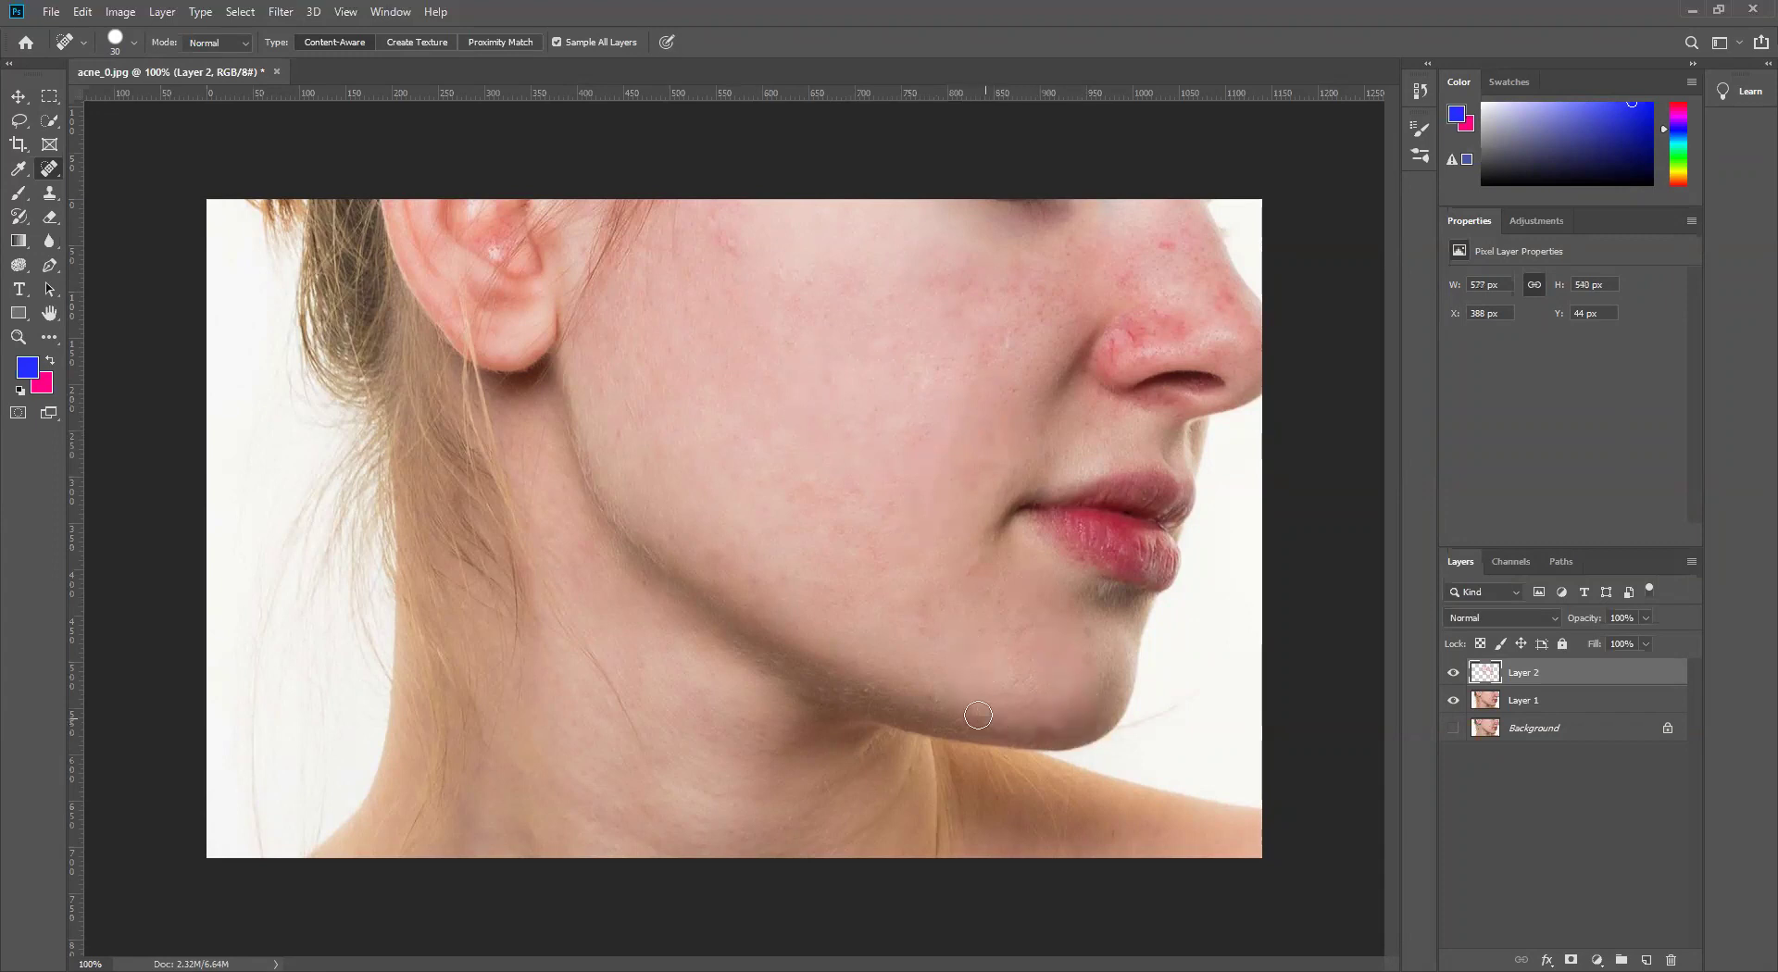
pyautogui.moveTo(923, 617); pyautogui.dragTo(936, 656)
pyautogui.moveTo(1173, 238)
pyautogui.mouseDown()
pyautogui.moveTo(1189, 274)
pyautogui.moveTo(1132, 313)
pyautogui.mouseUp()
pyautogui.moveTo(1104, 357); pyautogui.dragTo(1124, 341)
pyautogui.moveTo(1189, 248); pyautogui.dragTo(1215, 298)
pyautogui.moveTo(728, 234); pyautogui.dragTo(748, 265)
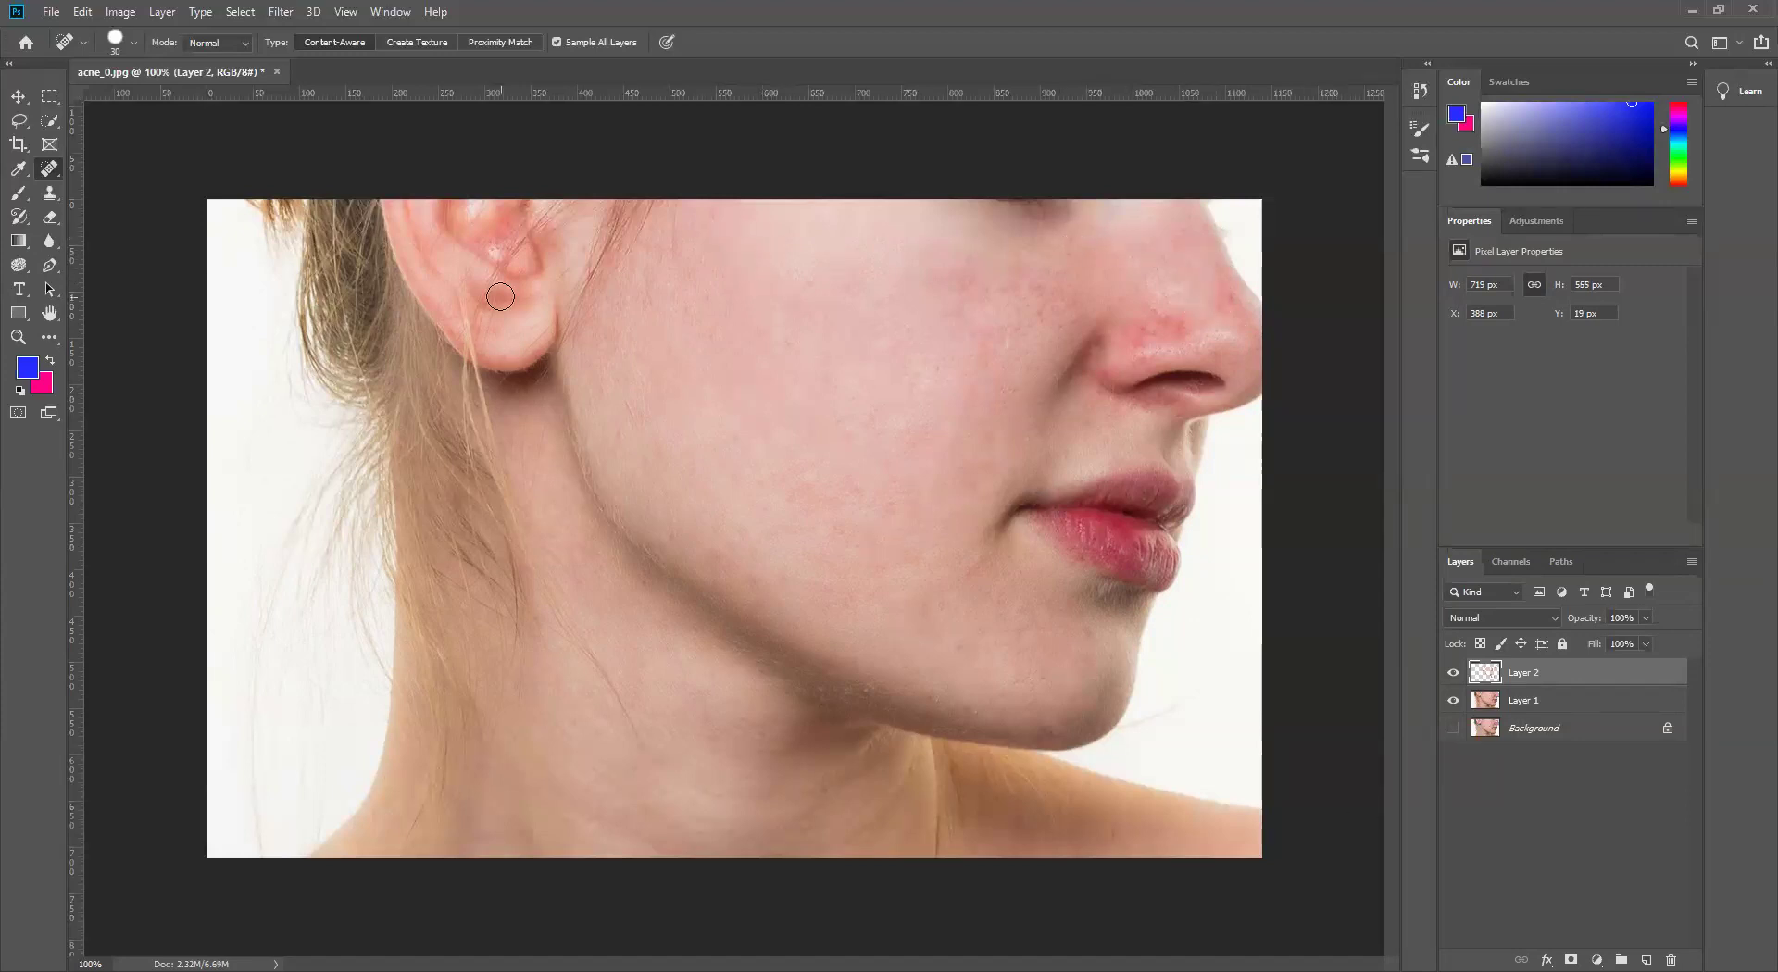
pyautogui.moveTo(936, 275); pyautogui.dragTo(965, 313)
# - Hide Layer 1 to examine the healing strokes on Layer 2 alone, and show Layer 1 again
pyautogui.click(1452, 700)
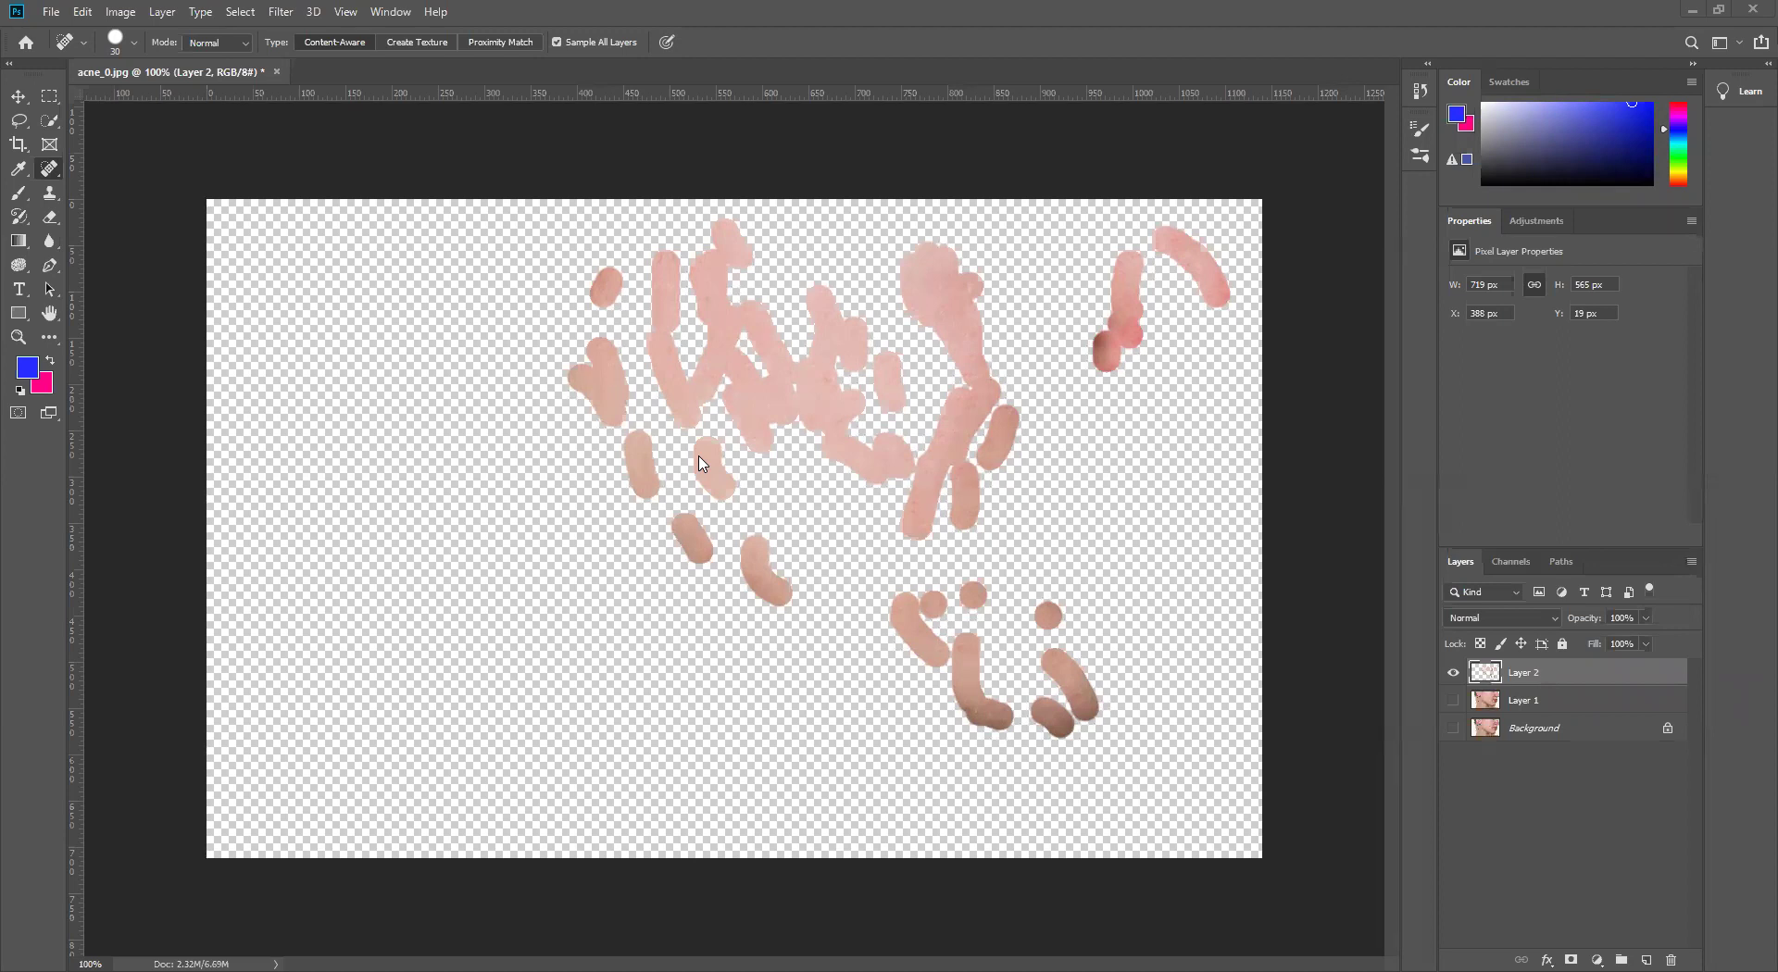
pyautogui.click(707, 453)
pyautogui.click(1453, 702)
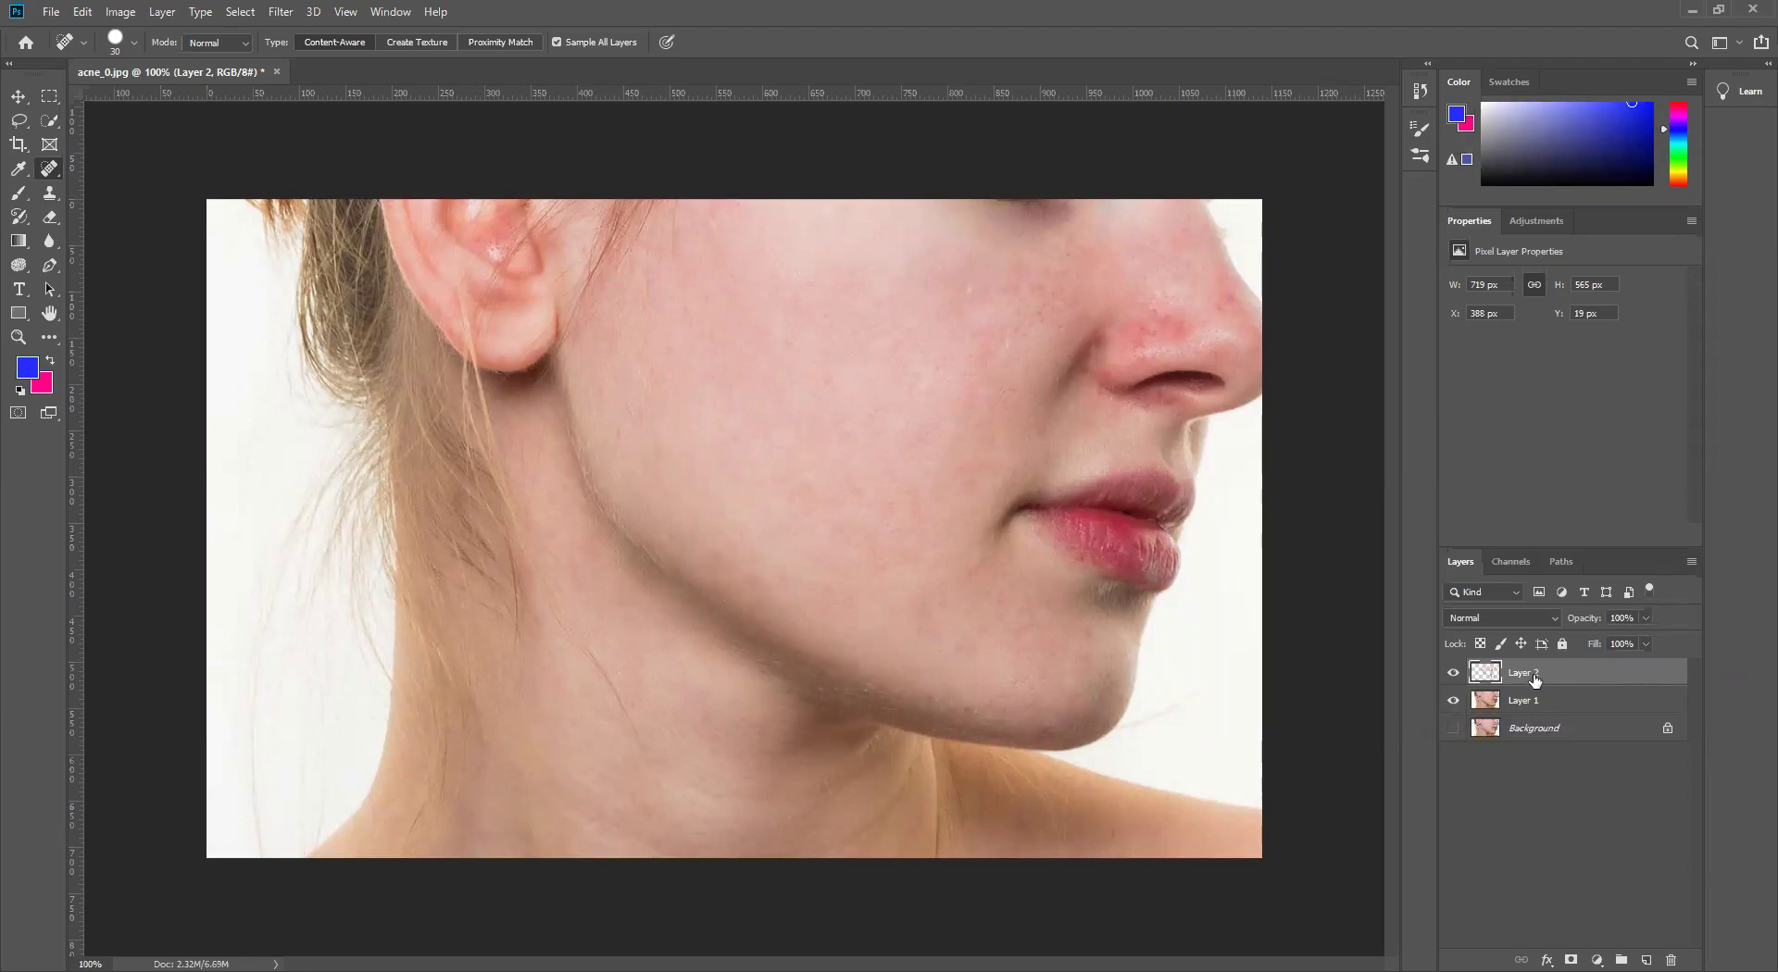
# - Try Layer 2 at 45% opacity to compare the healing, and restore it to 100%
pyautogui.click(1646, 618)
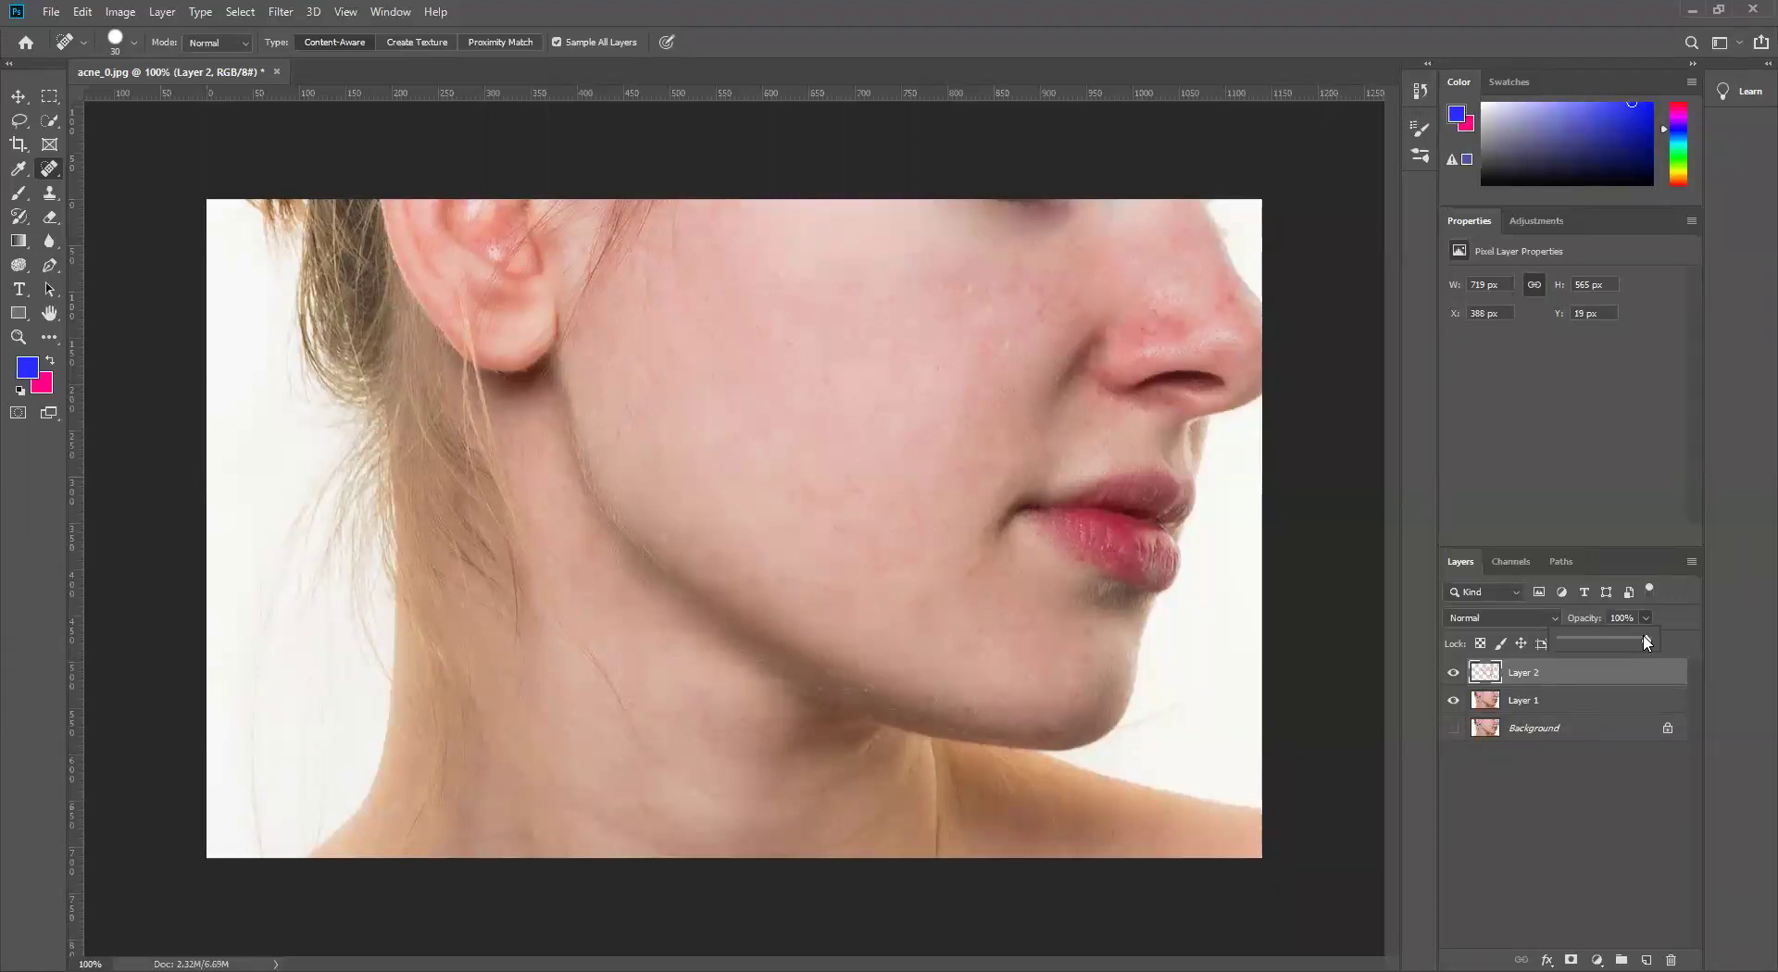
pyautogui.moveTo(1645, 642); pyautogui.dragTo(1599, 649)
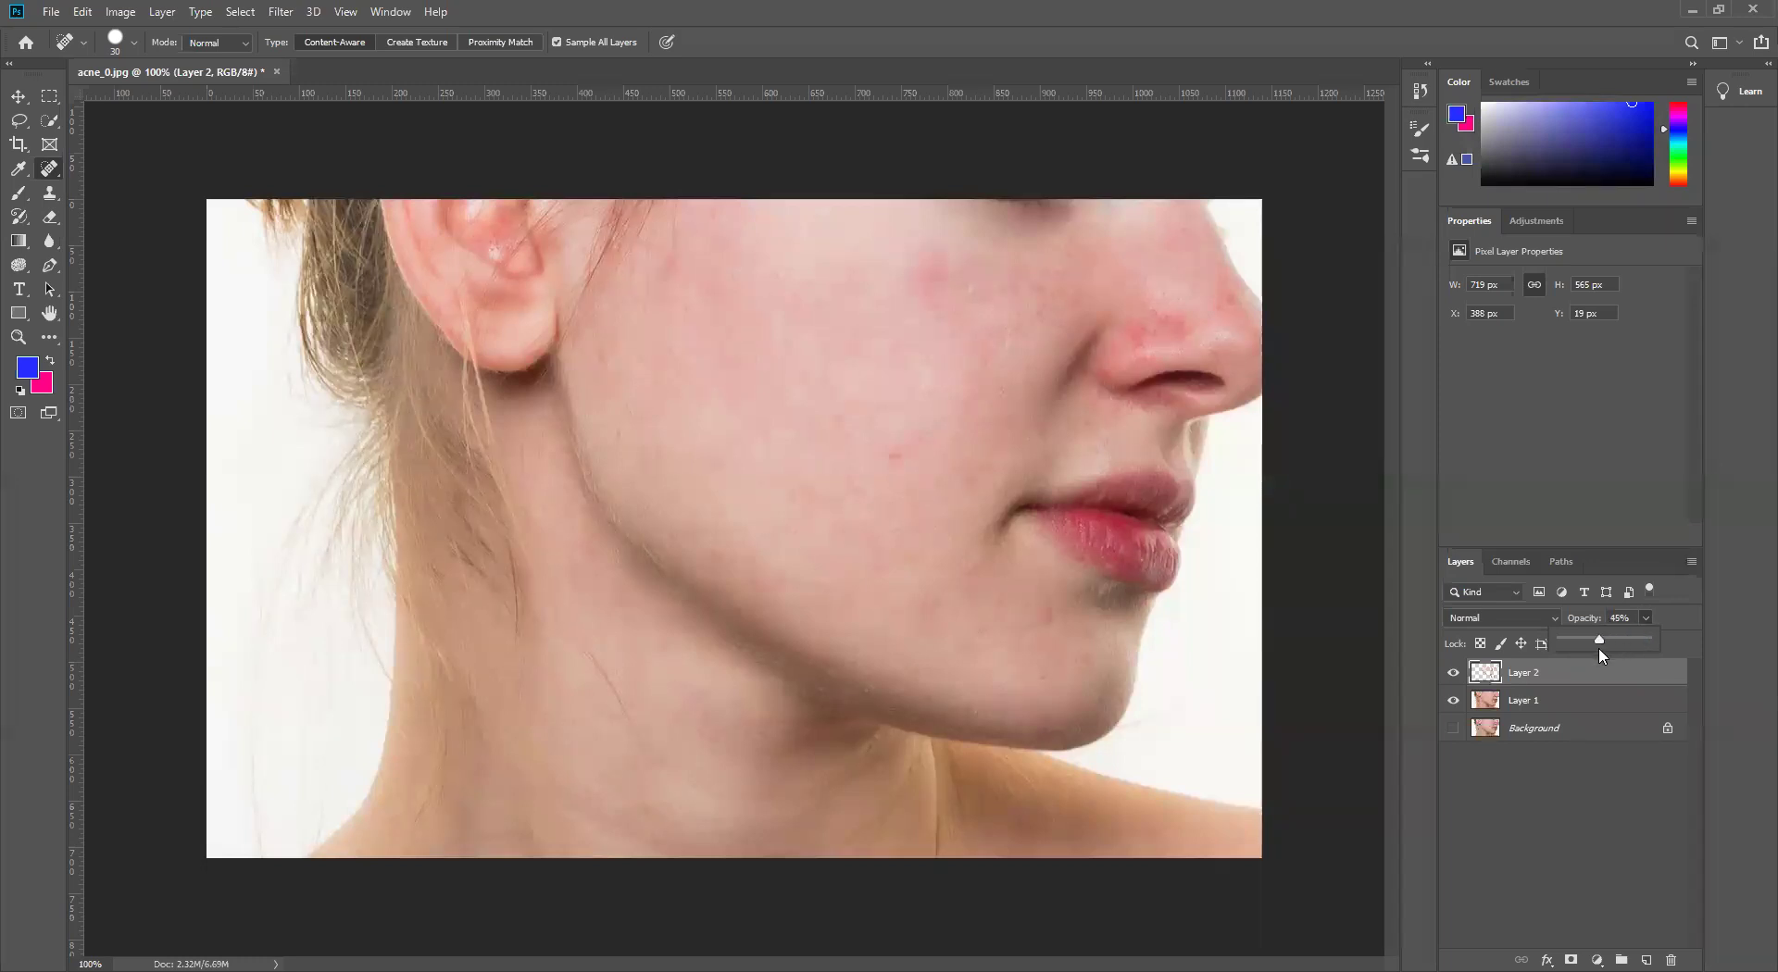
pyautogui.moveTo(1644, 642); pyautogui.dragTo(1687, 630)
# - Group Layer 1 and Layer 2 and name the group "Spot Healing Brush Tool"
pyautogui.click(1569, 686)
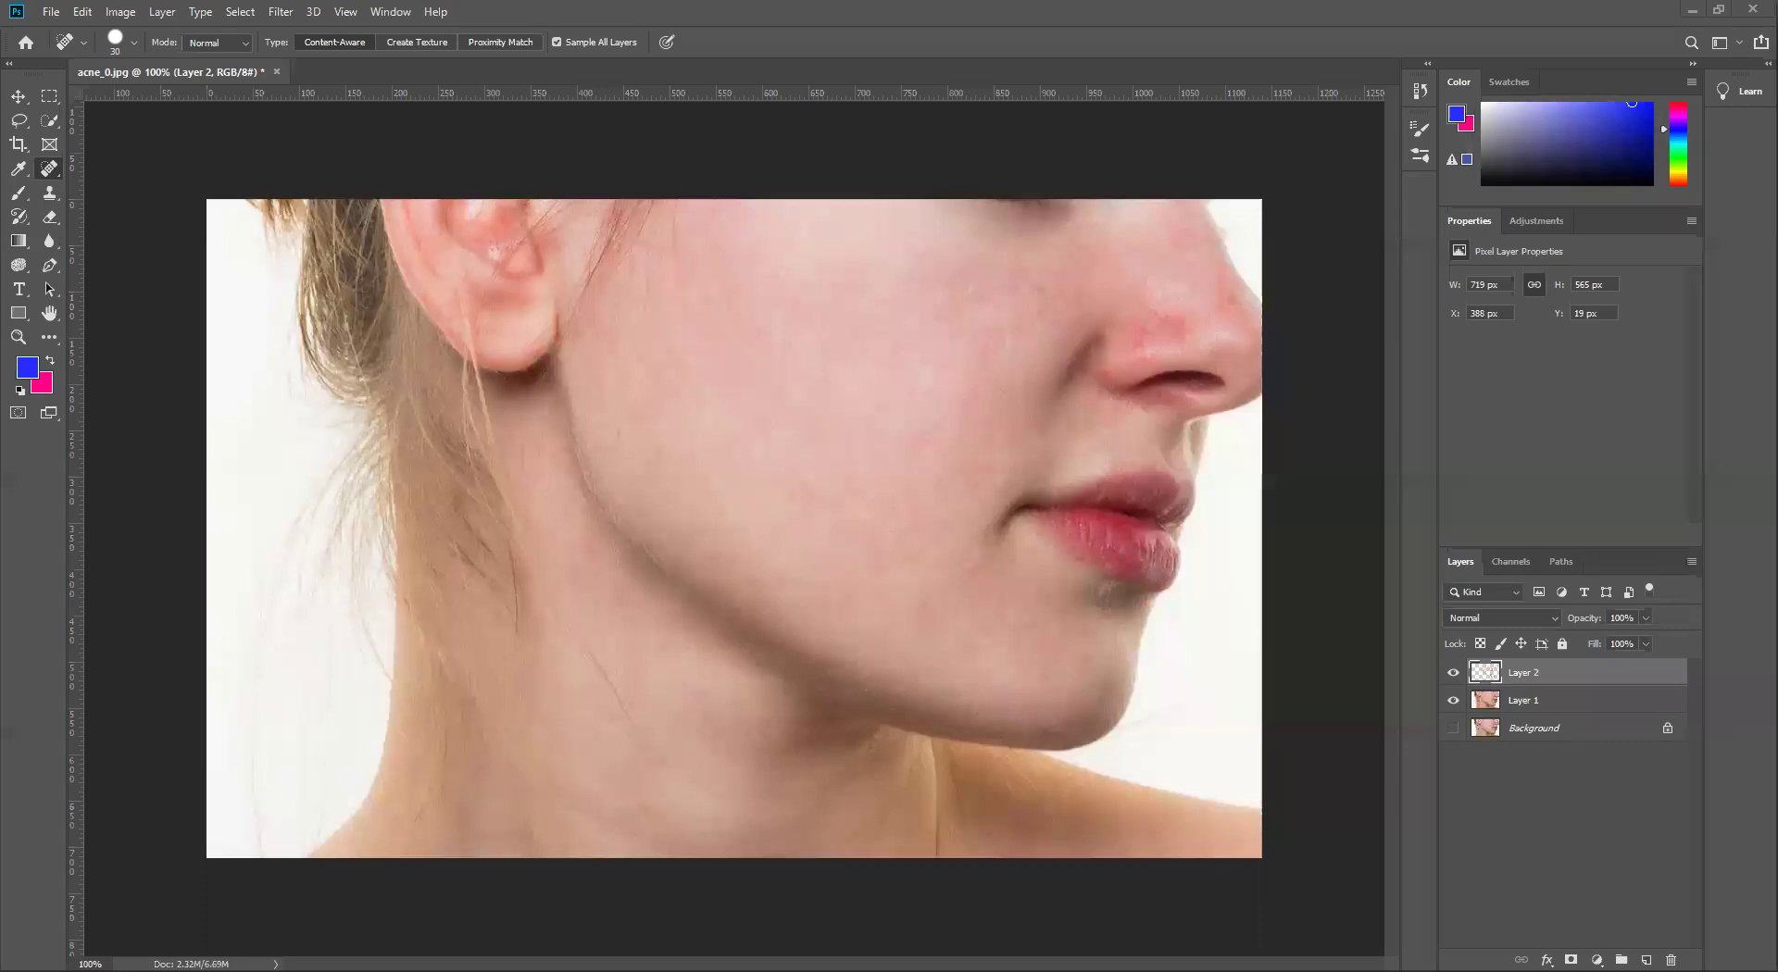
pyautogui.keyDown('shift'); pyautogui.click(1569, 697); pyautogui.keyUp('shift')
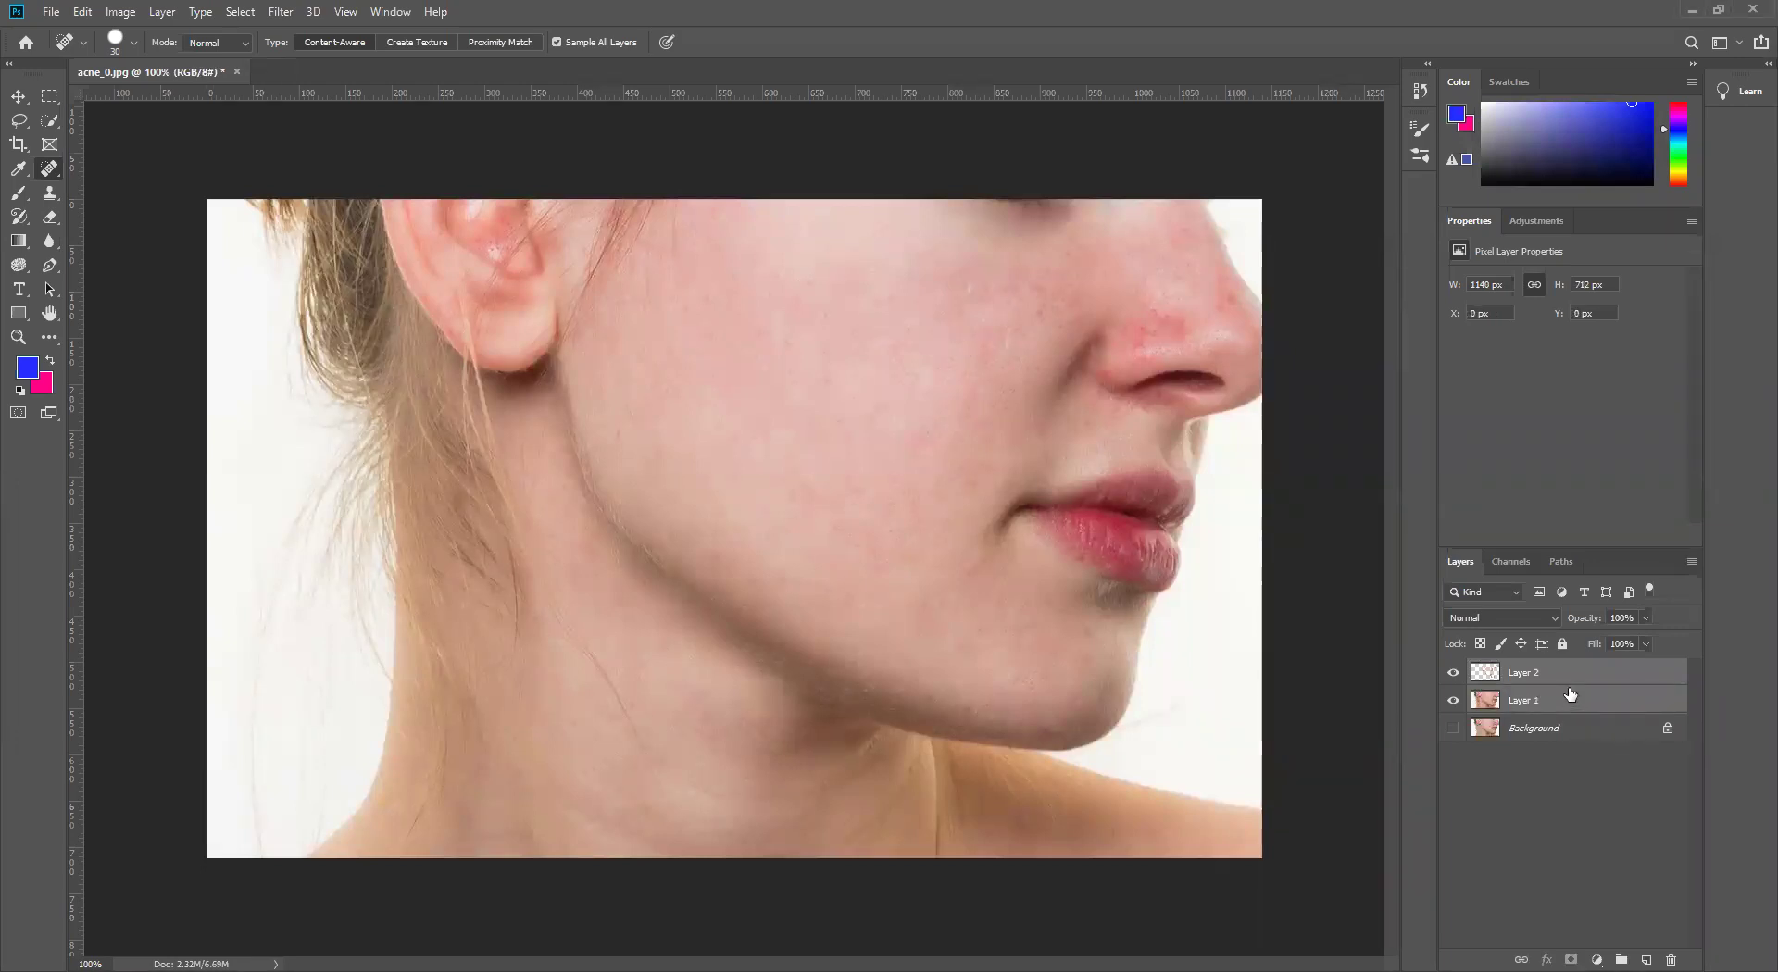
pyautogui.hotkey('ctrl', 'g')
pyautogui.doubleClick(1526, 671)
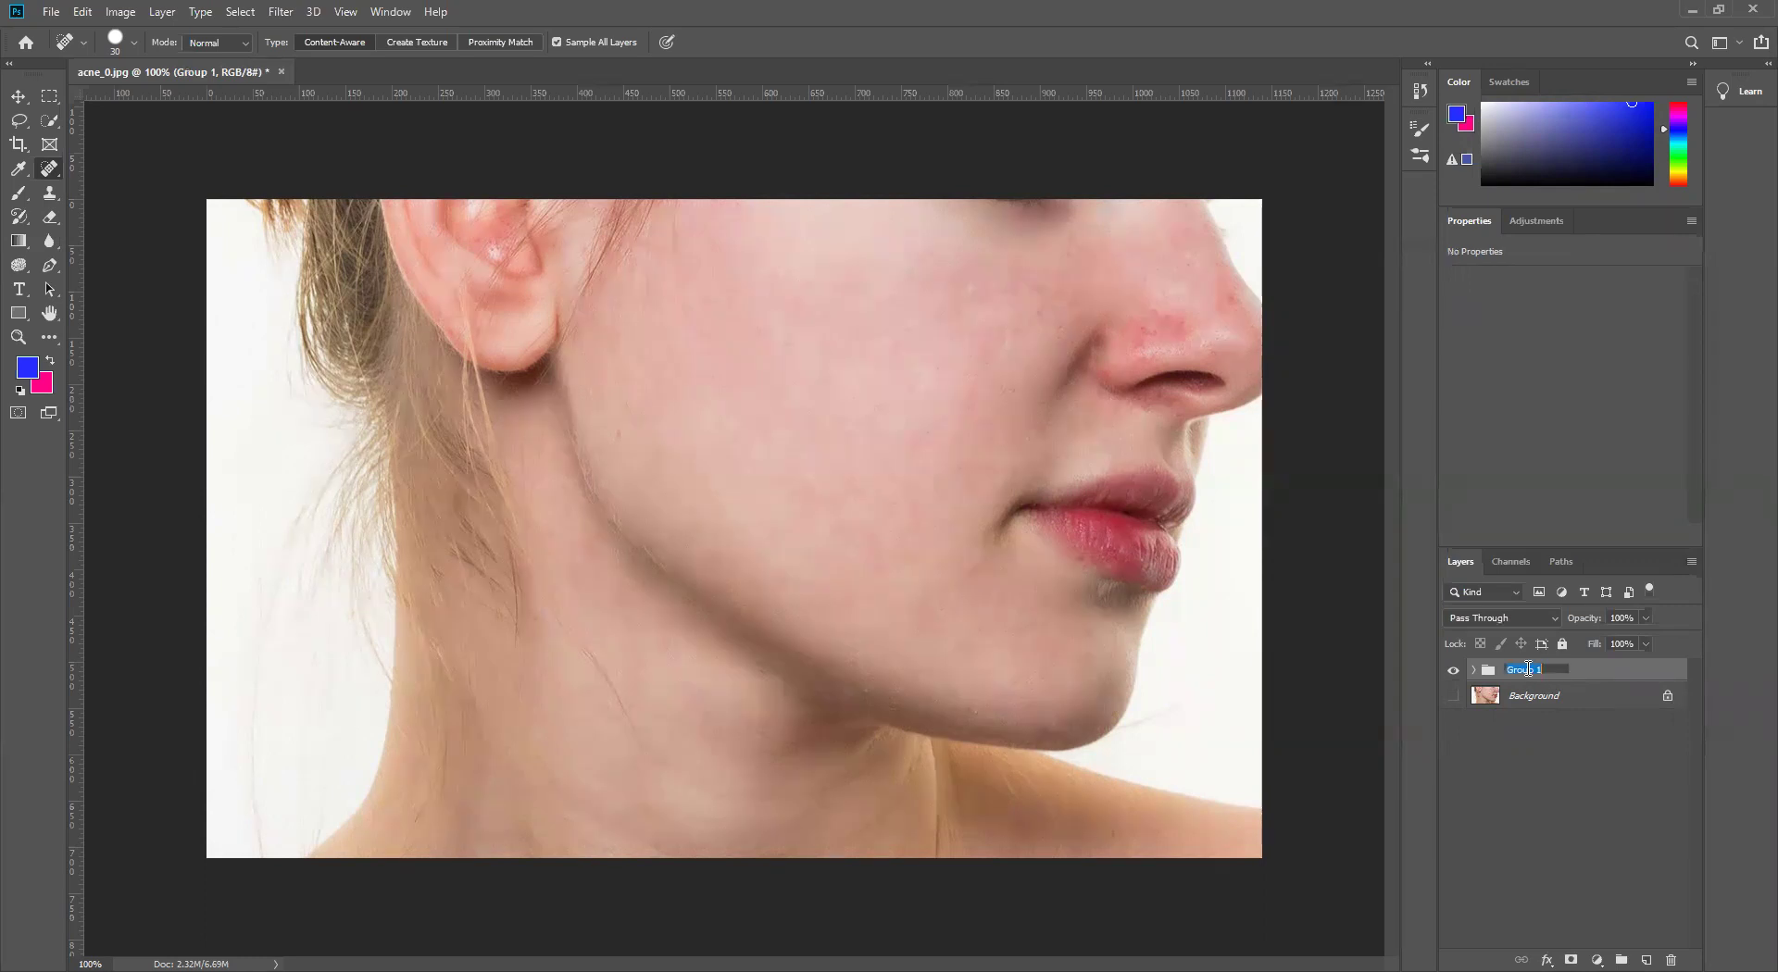
pyautogui.write('Spot Healing Brush Tool')
pyautogui.press('Return')
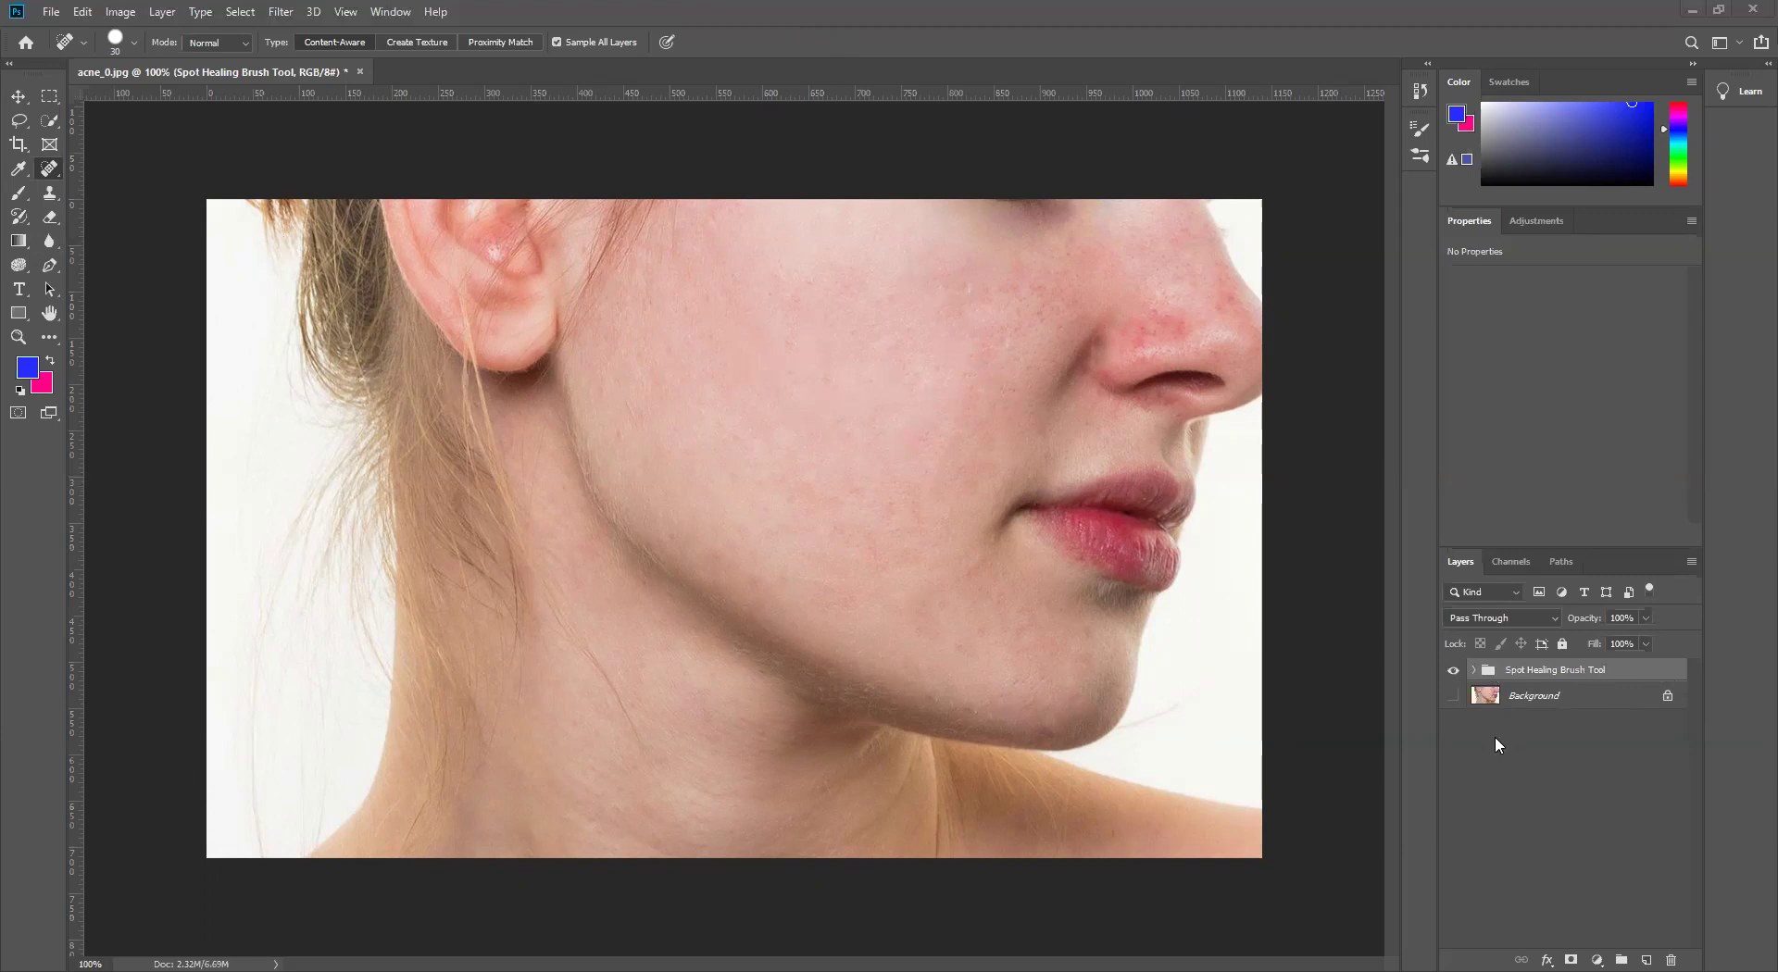
# - Show the Background layer and duplicate it, keeping the original locked
pyautogui.click(1450, 695)
pyautogui.click(1668, 698)
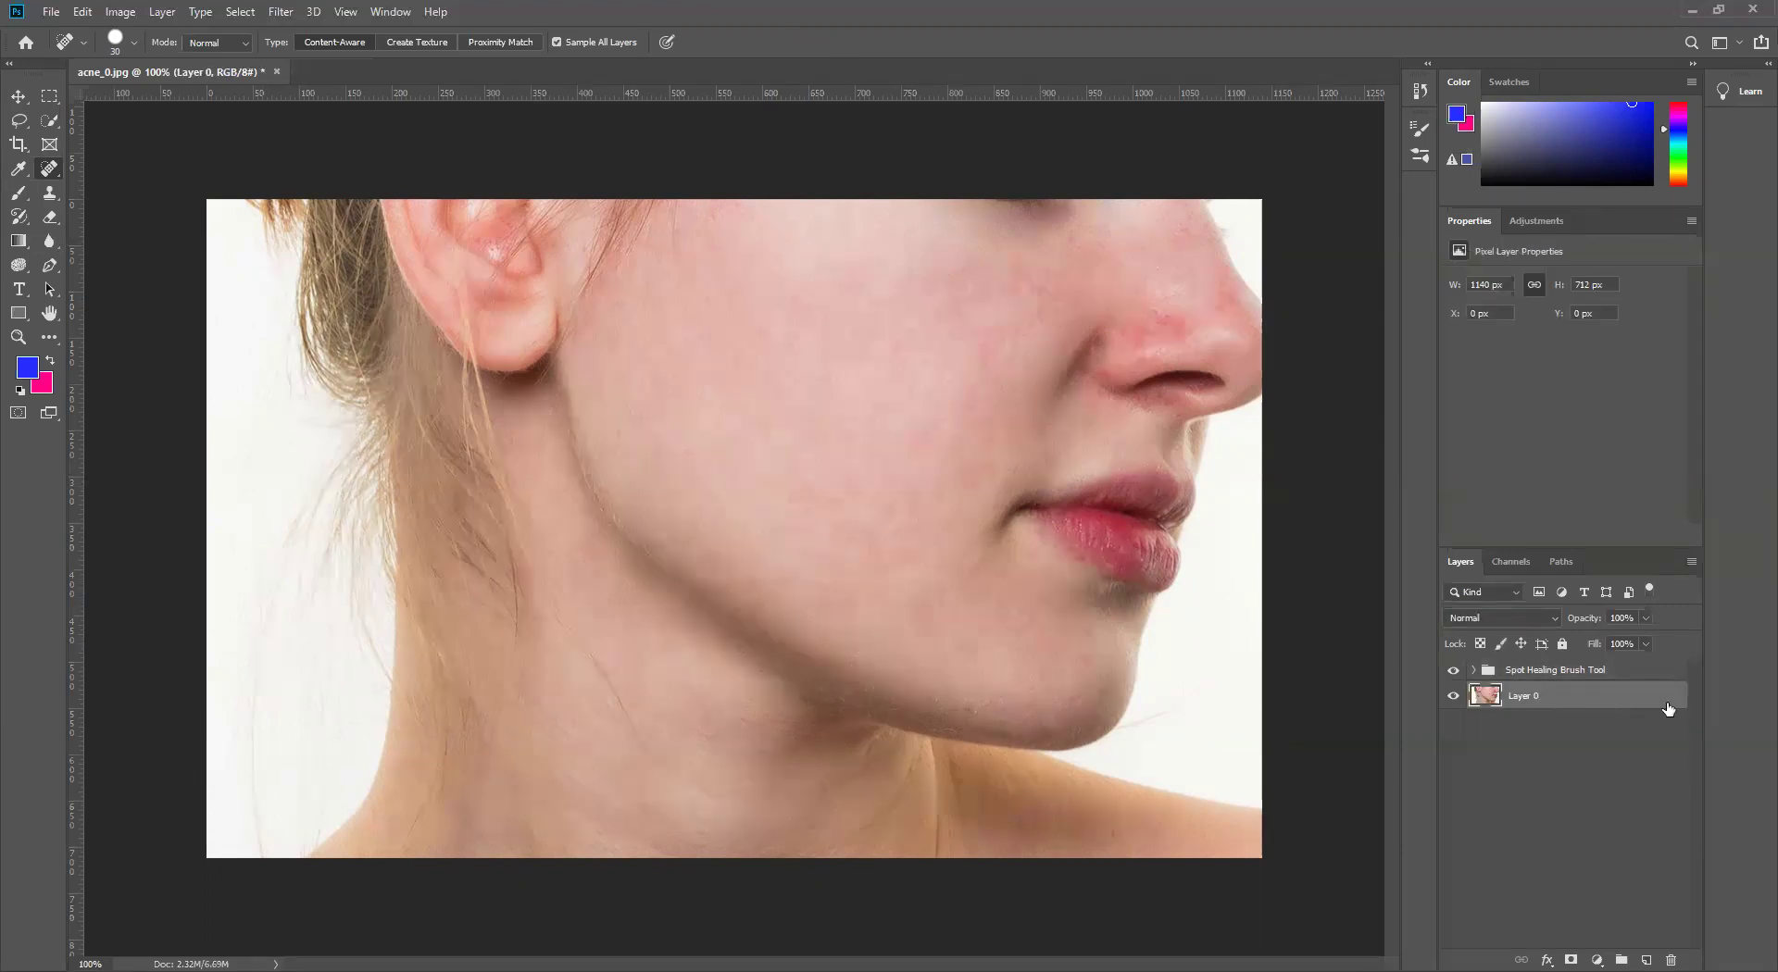
pyautogui.hotkey('ctrl', 'z')
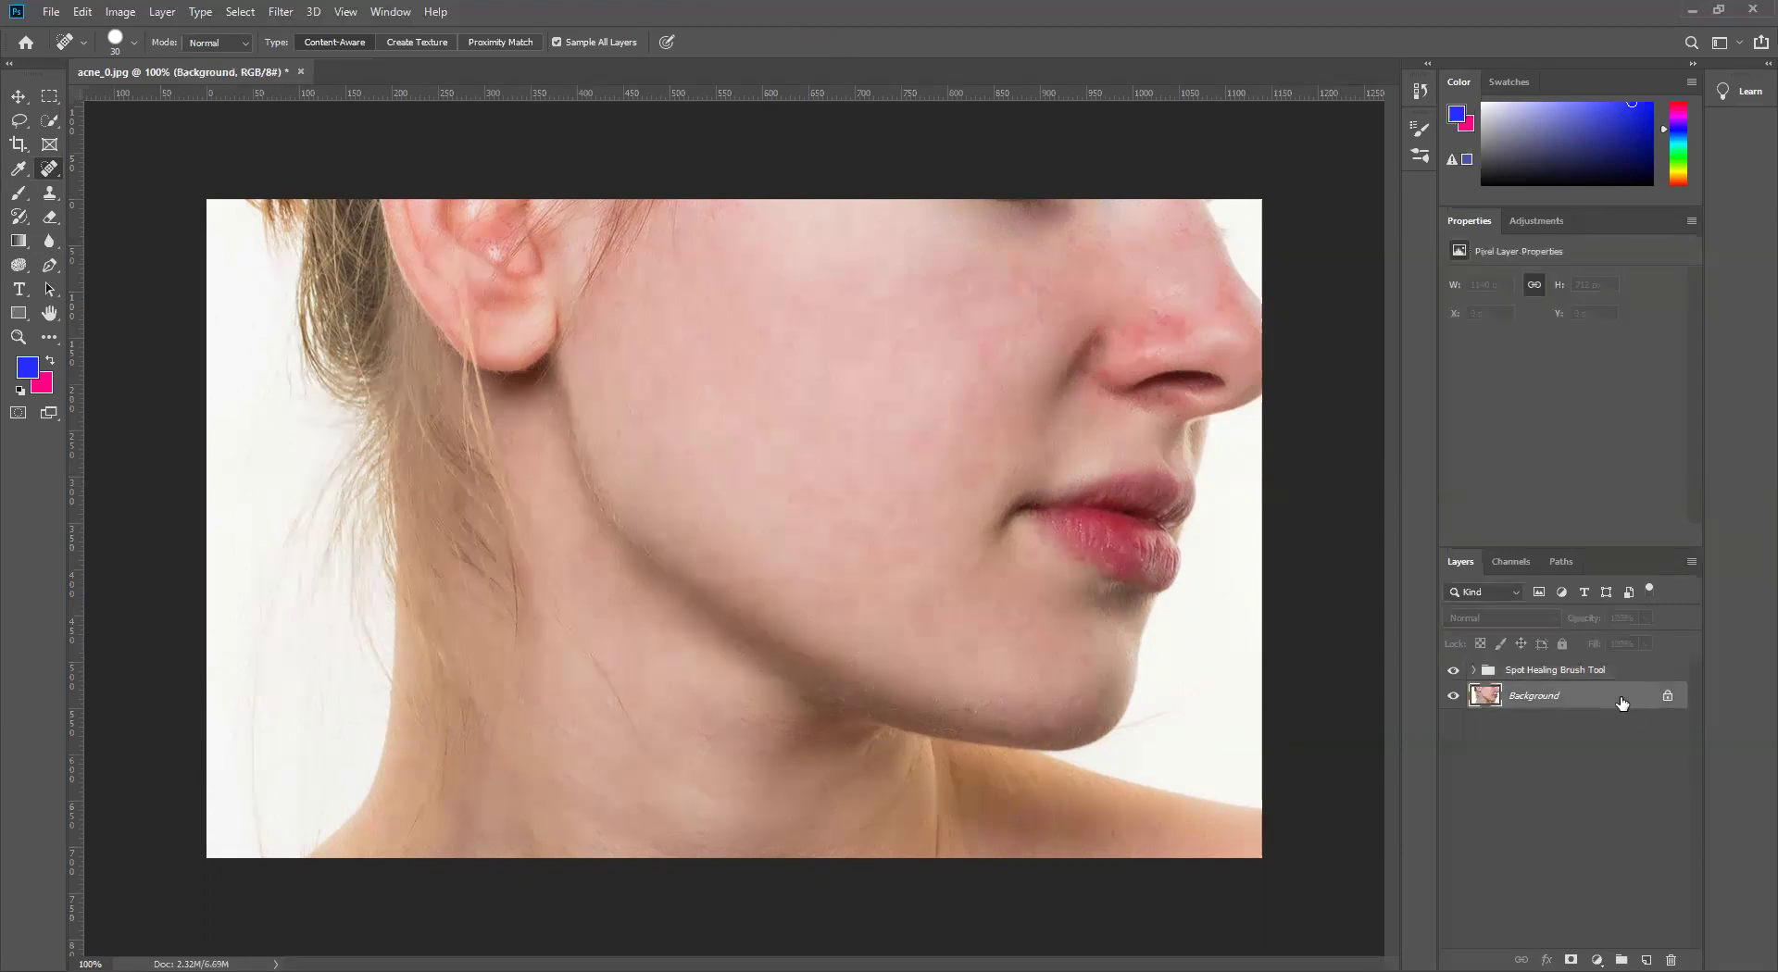
pyautogui.hotkey('ctrl', 'j')
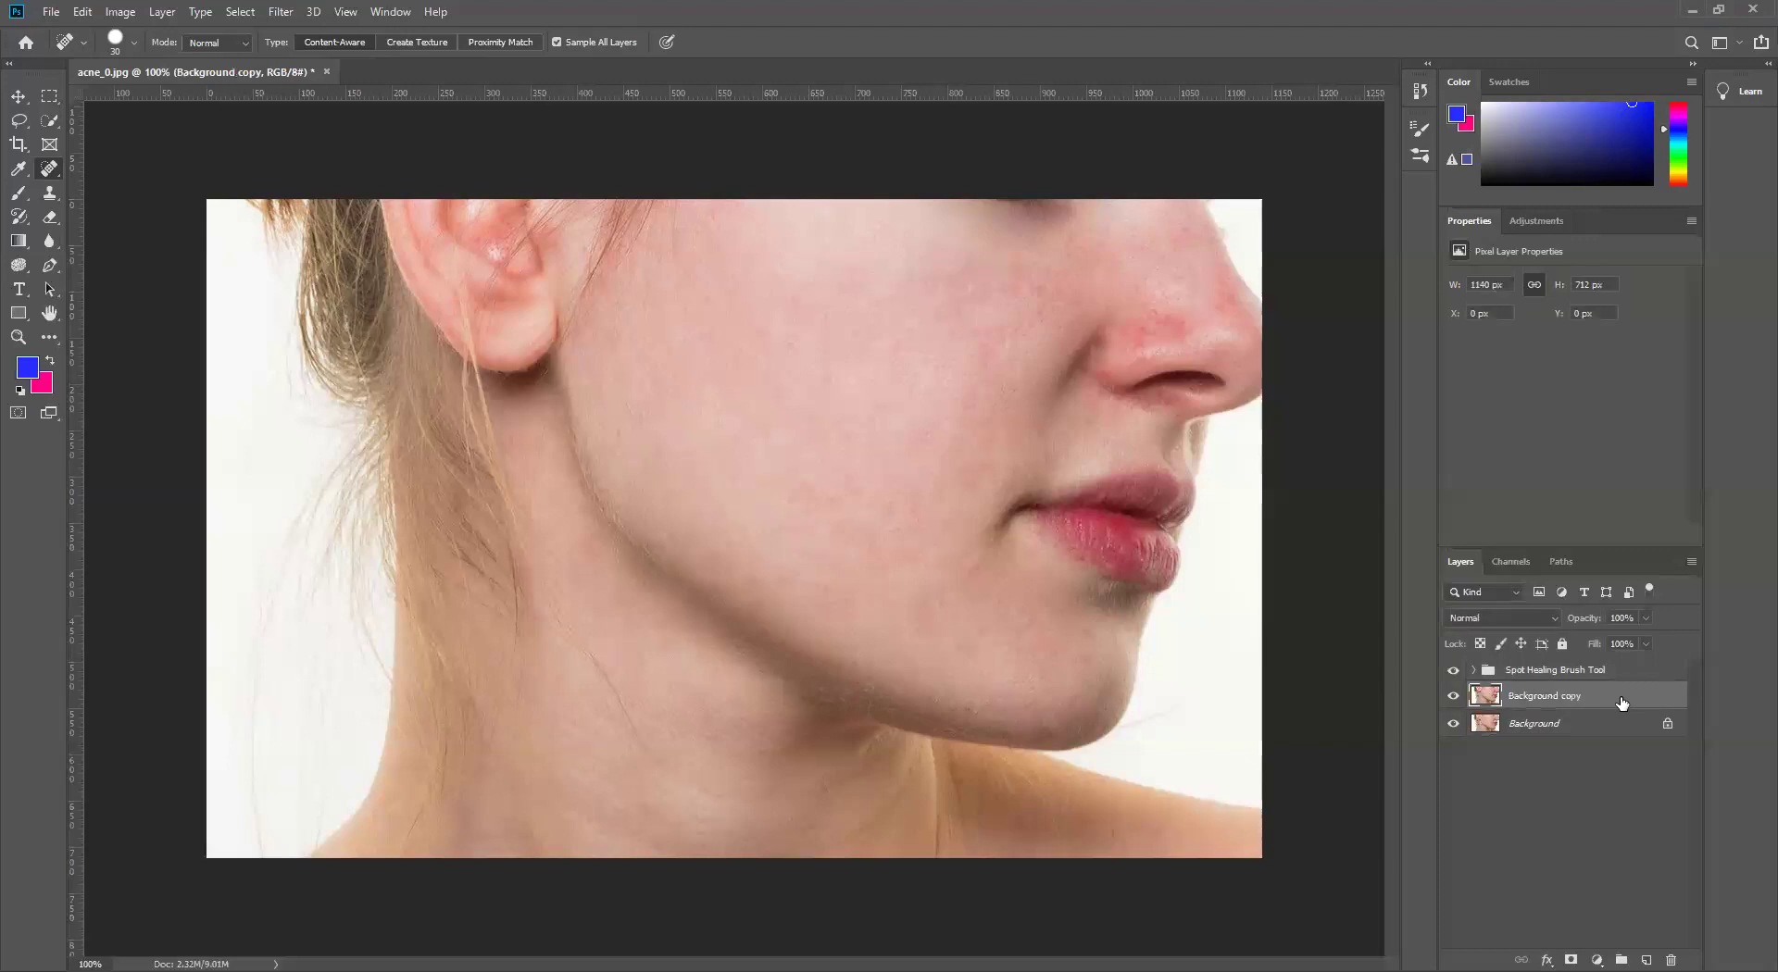
# - Lock the Spot Healing Brush Tool group and hide it
pyautogui.click(1651, 676)
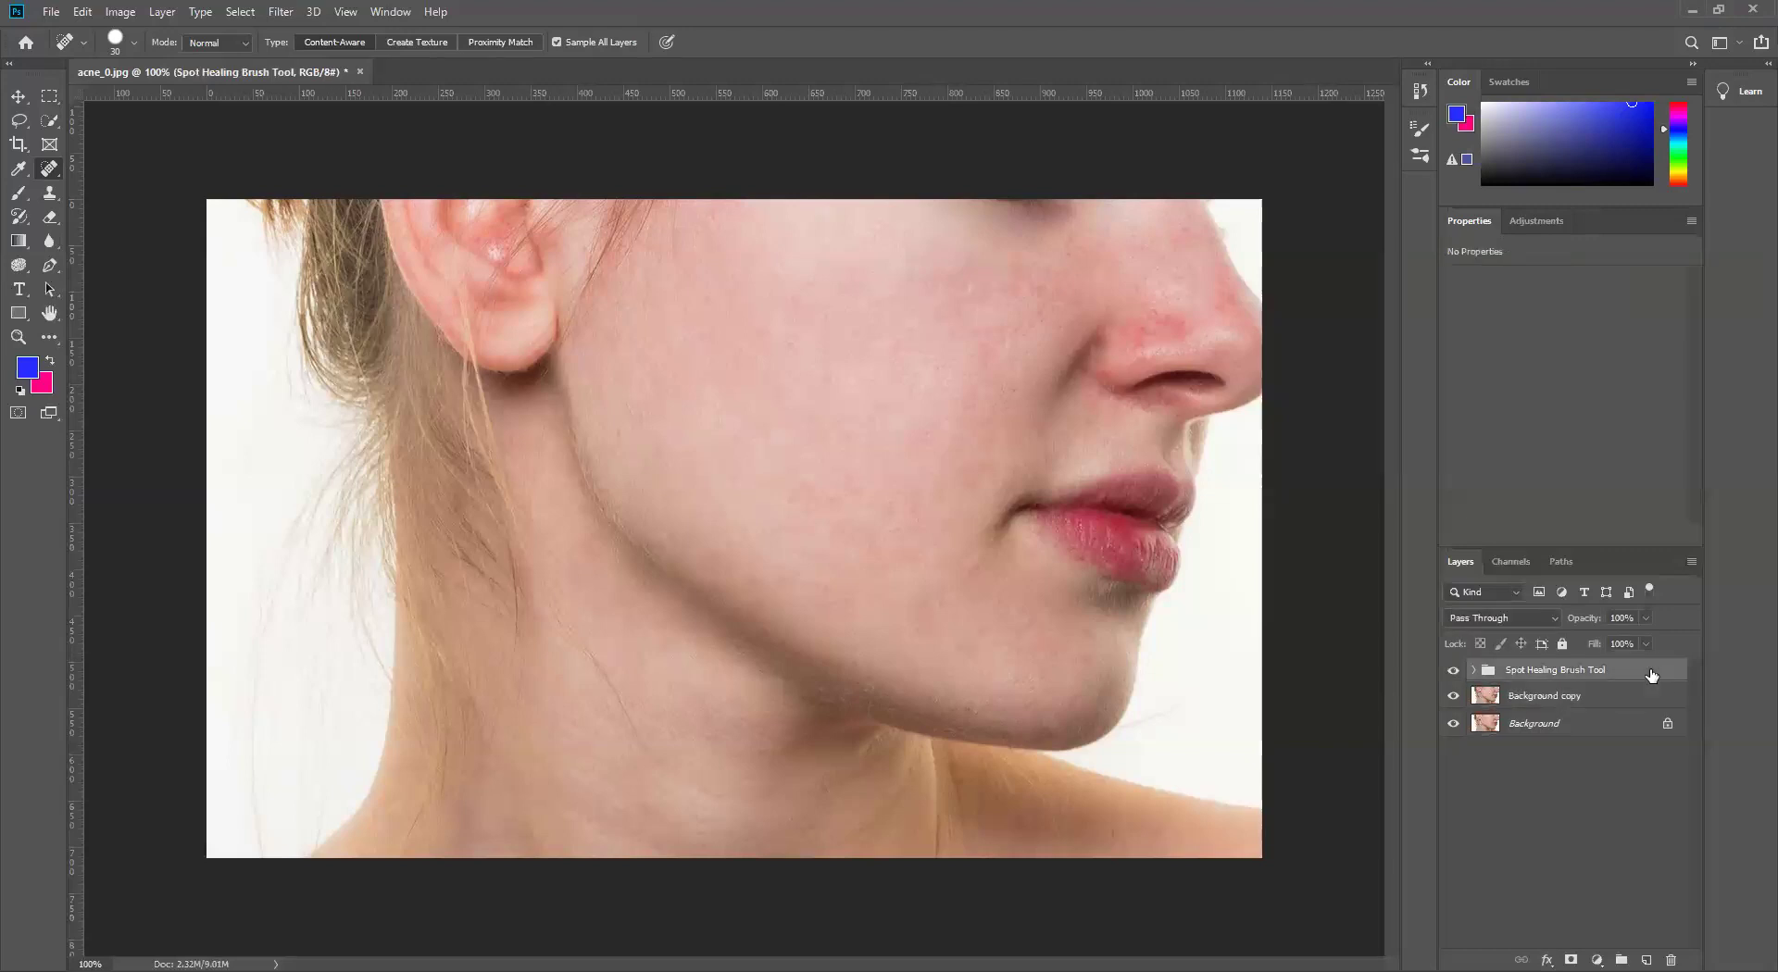
pyautogui.click(1562, 644)
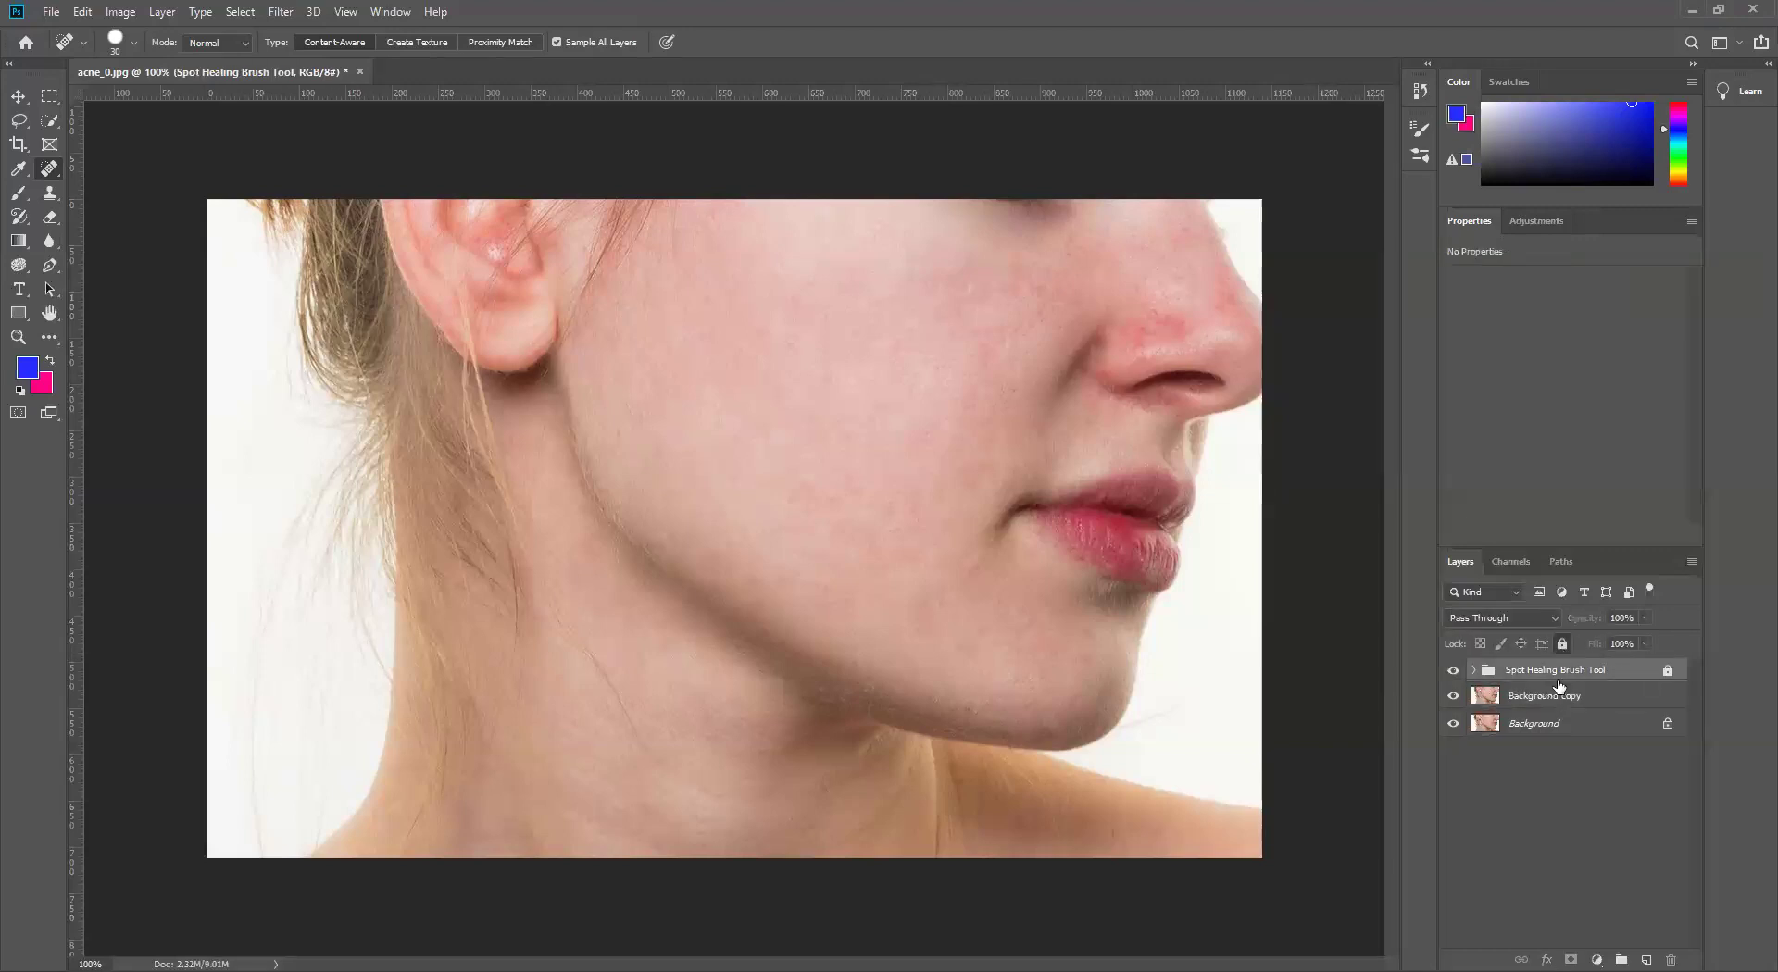
pyautogui.click(1453, 670)
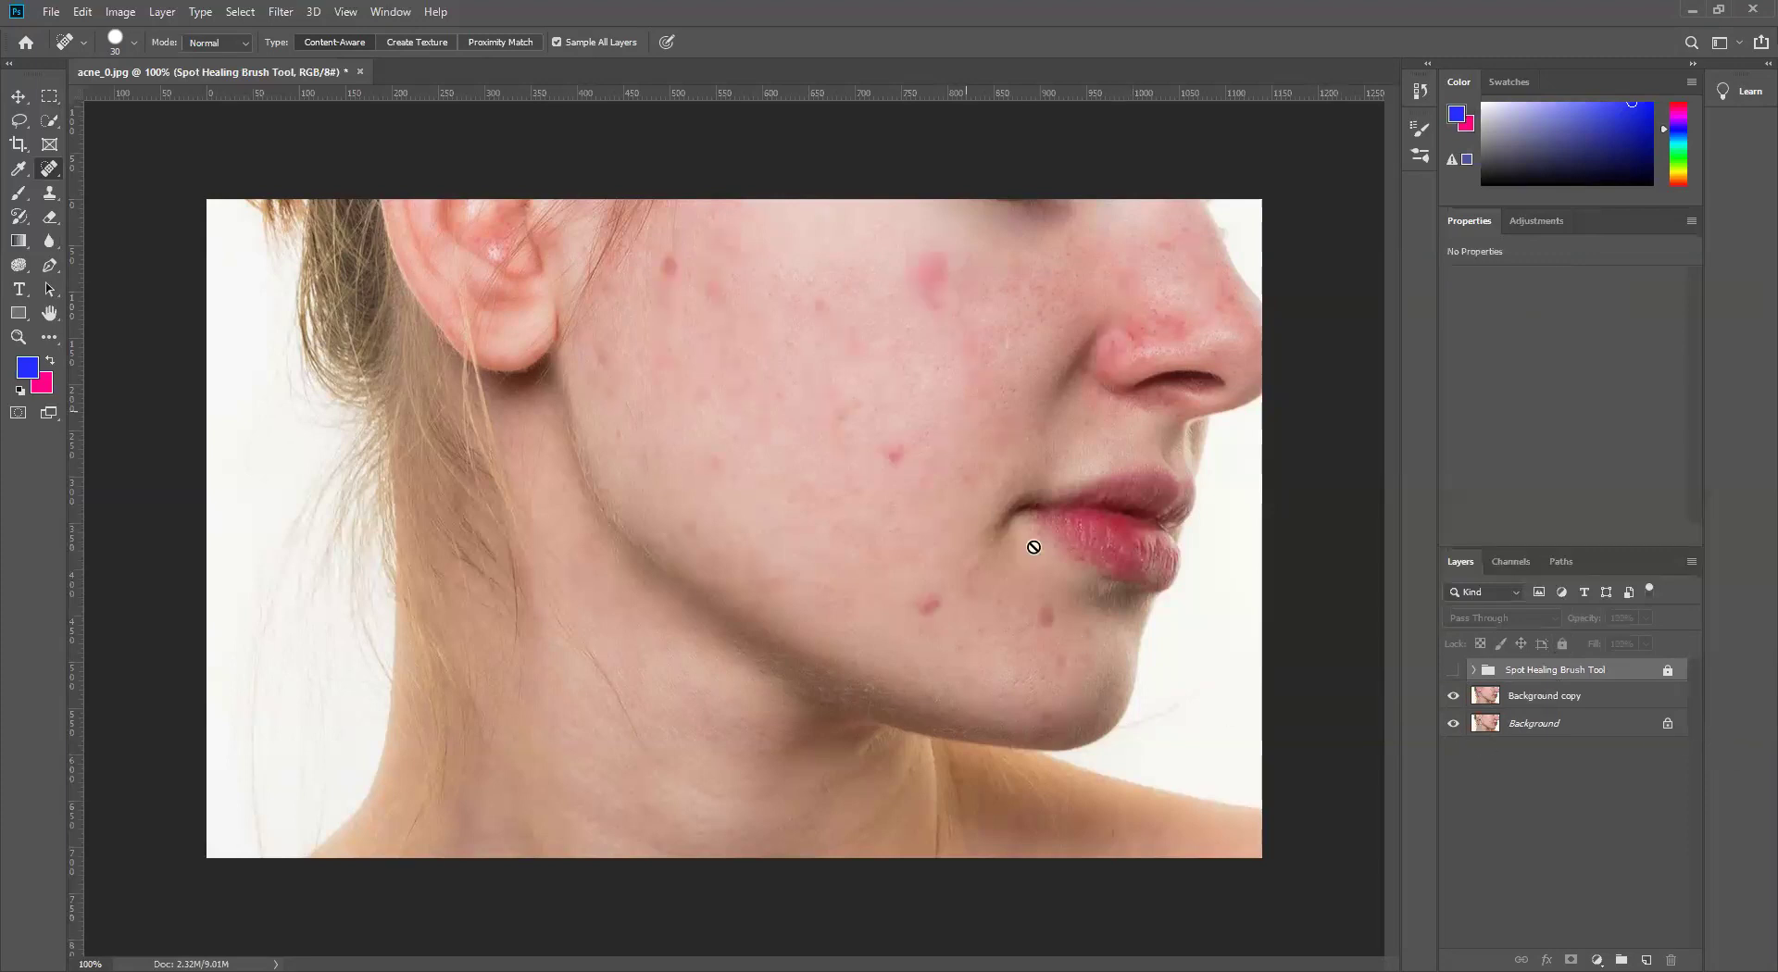
# - Move the Background copy layer above the Spot Healing Brush Tool group
pyautogui.click(1628, 706)
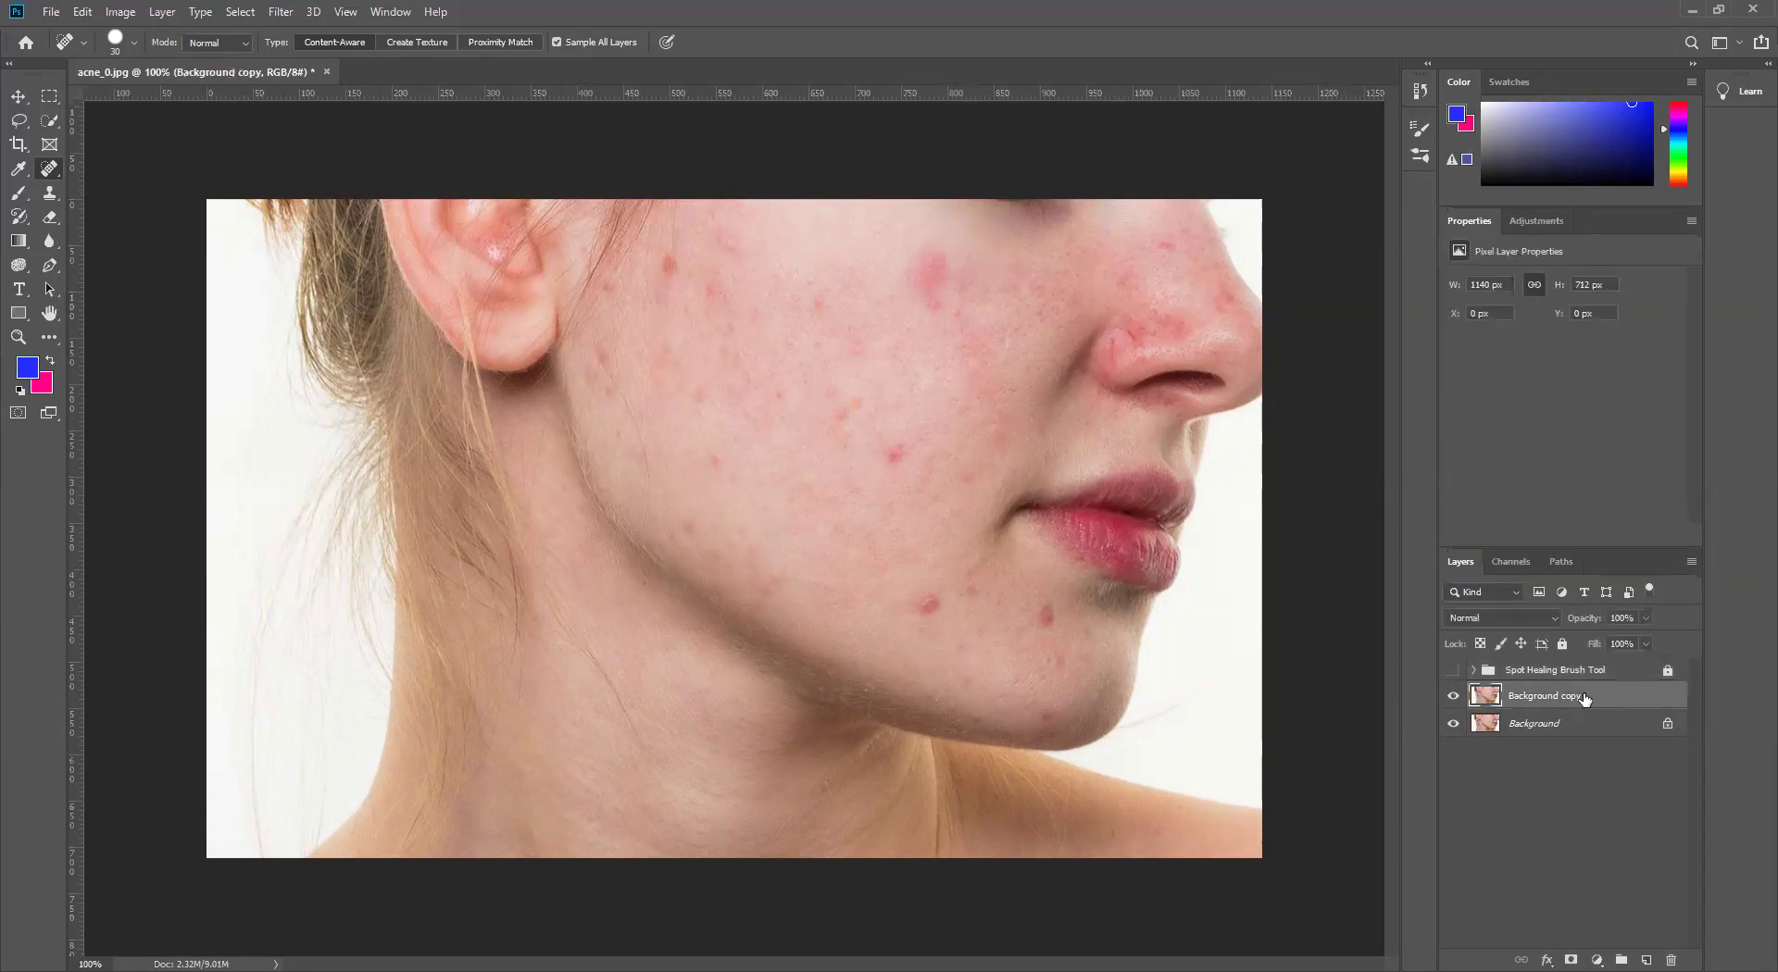
pyautogui.moveTo(1597, 690)
pyautogui.mouseDown()
pyautogui.moveTo(1609, 702)
pyautogui.moveTo(1601, 681)
pyautogui.mouseUp()
pyautogui.hotkey('ctrl', 'z')
pyautogui.hotkey('ctrl', ']')
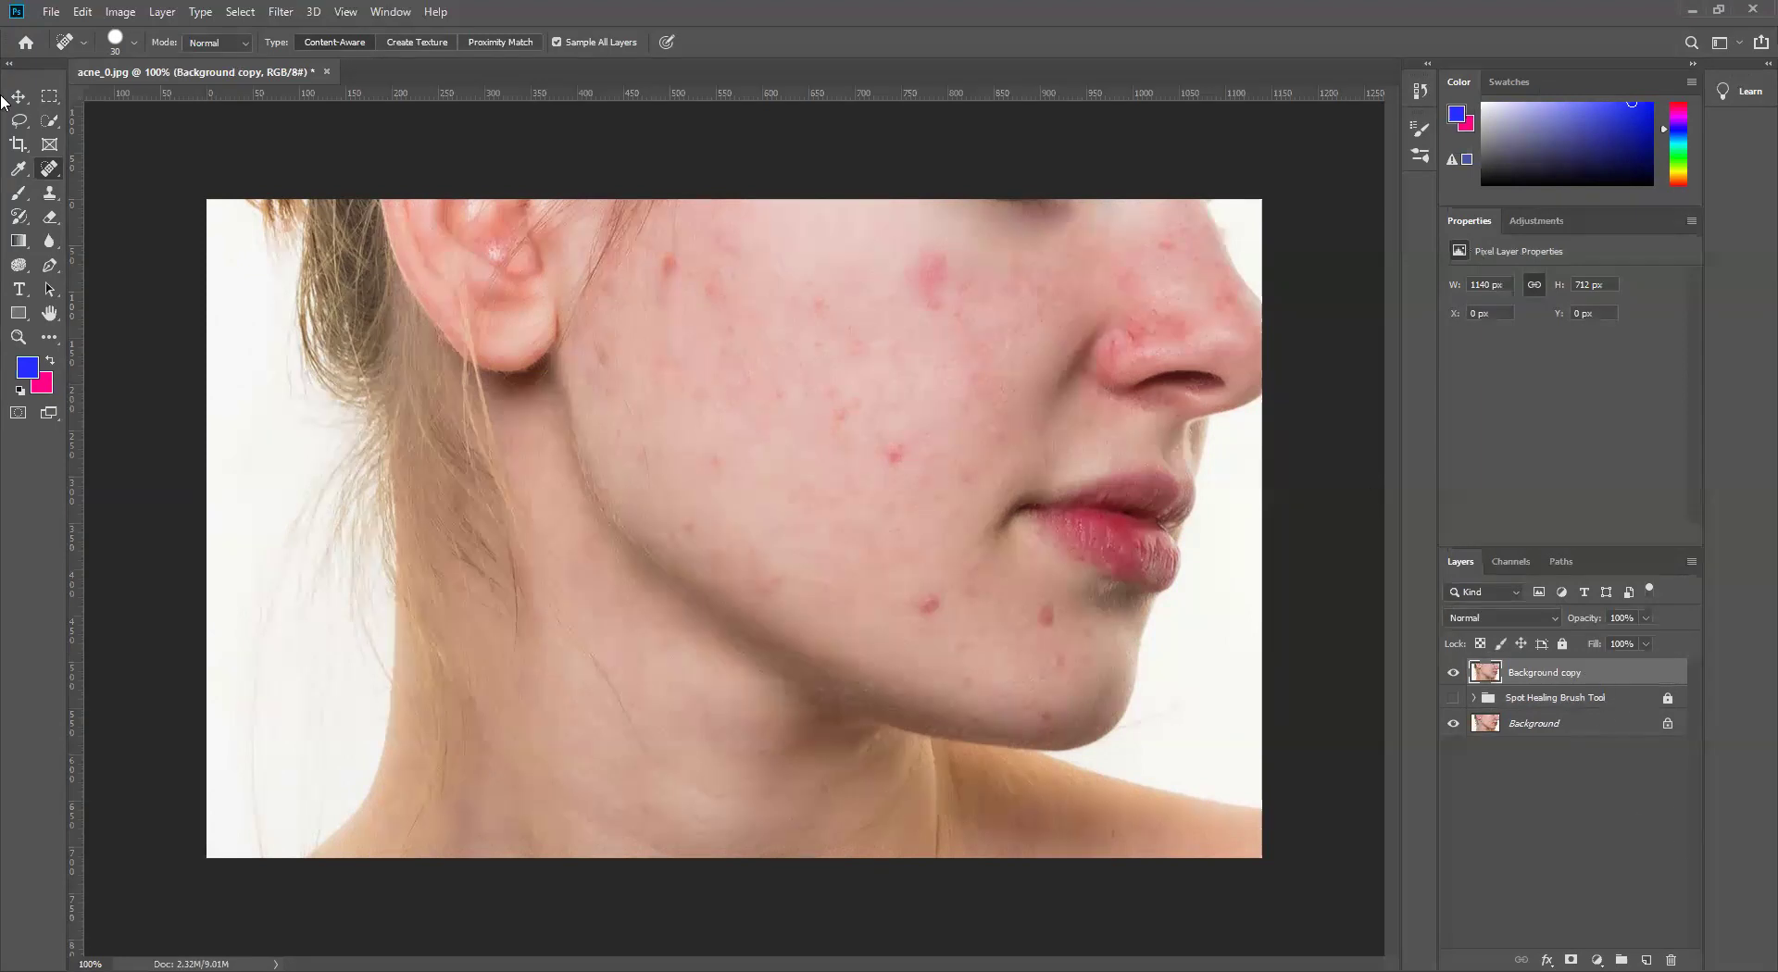
# - Switch to the Healing Brush Tool with a 40 px brush and Sampled as its source
pyautogui.rightClick(54, 169)
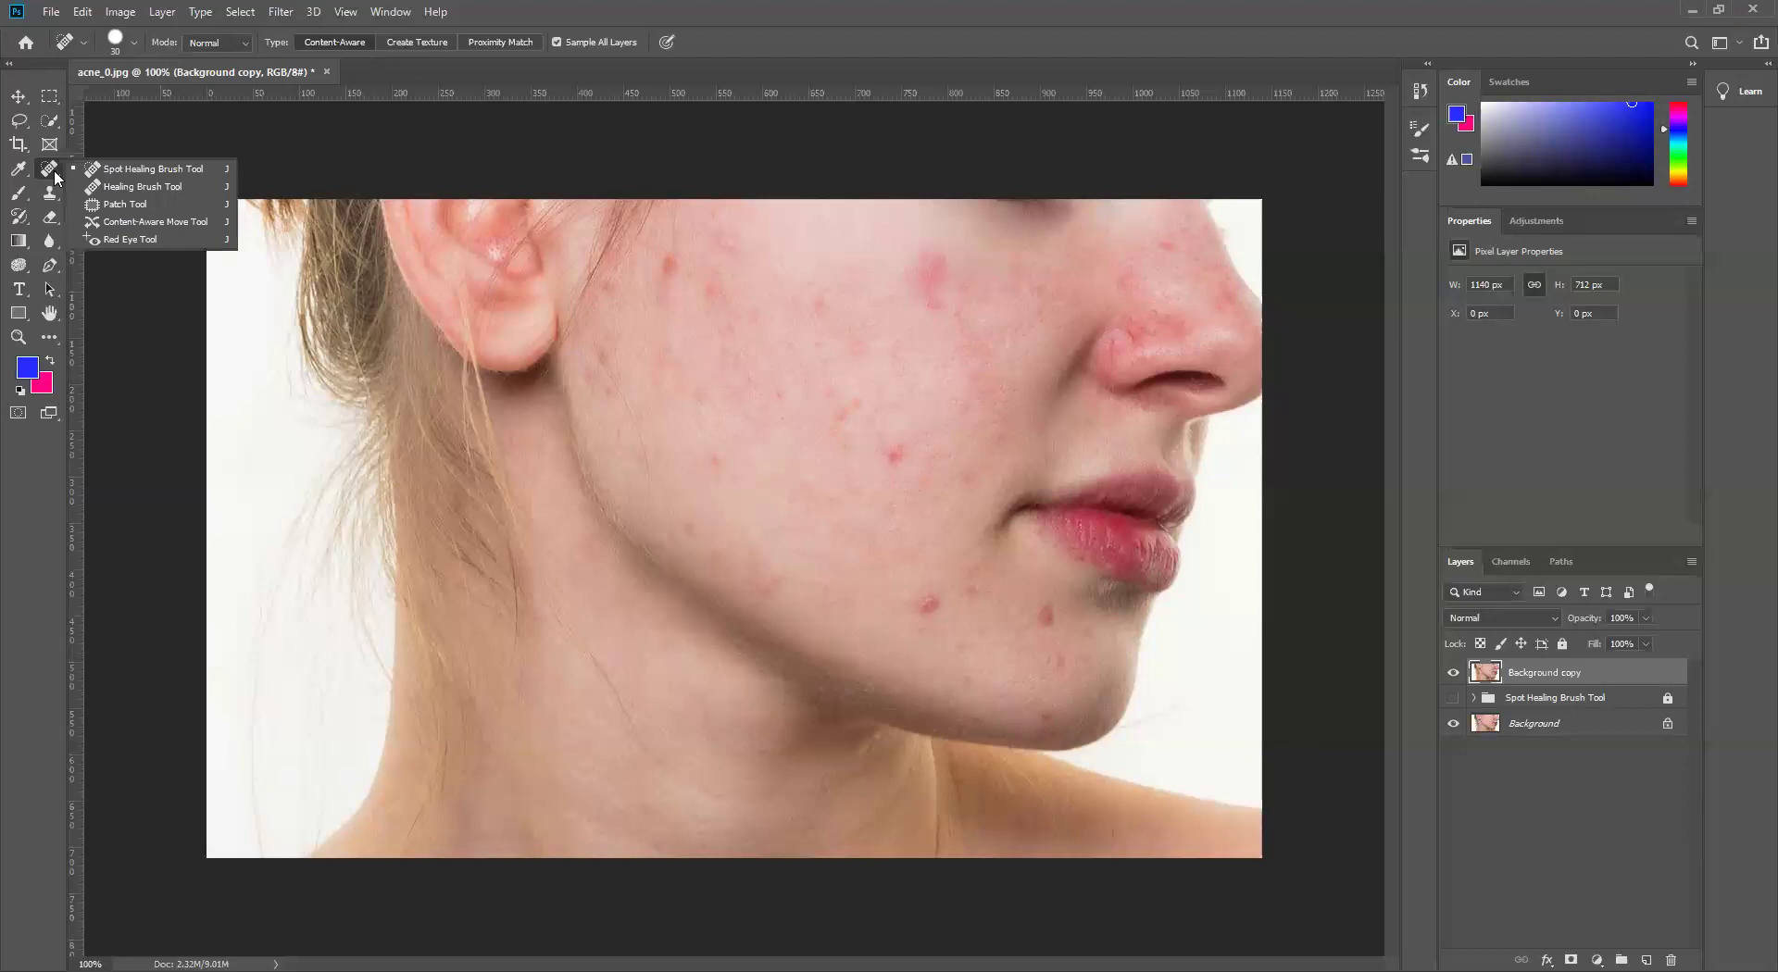
pyautogui.click(134, 192)
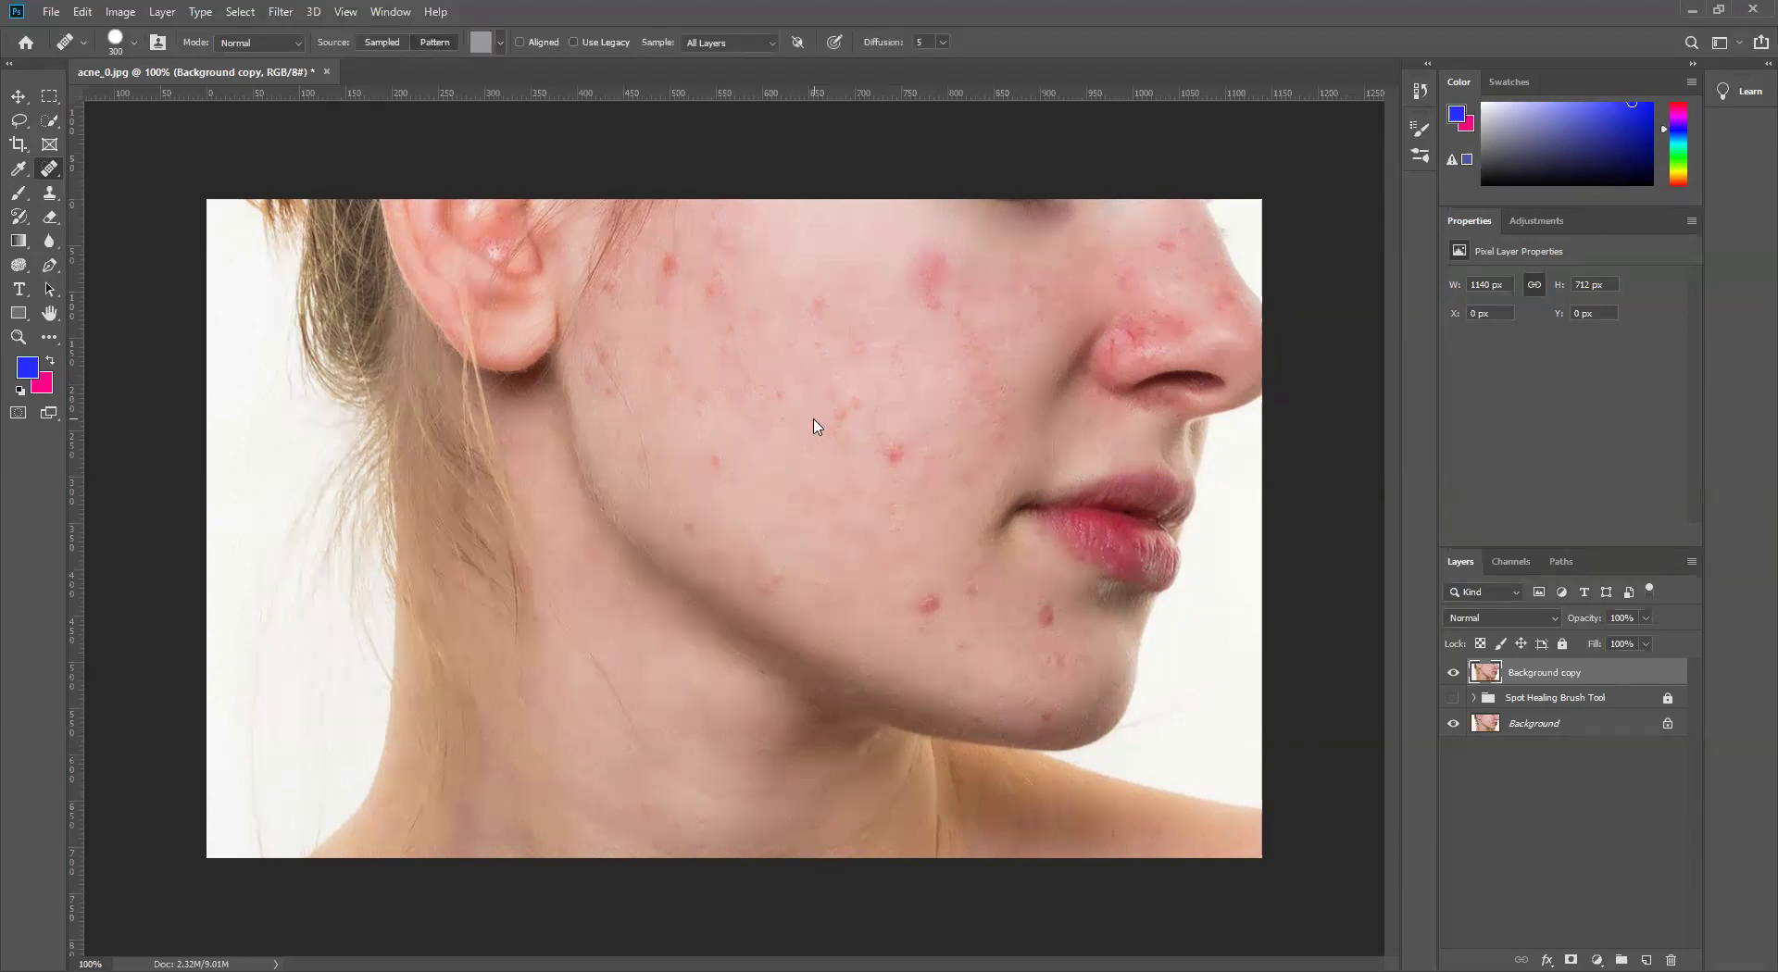
pyautogui.press('[')
pyautogui.press('[')
pyautogui.press('[')
pyautogui.press('[')
pyautogui.press('[')
pyautogui.press('[')
pyautogui.press('[')
pyautogui.press('[')
pyautogui.press('[')
pyautogui.press('[')
pyautogui.press('[')
pyautogui.press('[')
pyautogui.press('[')
pyautogui.click(378, 48)
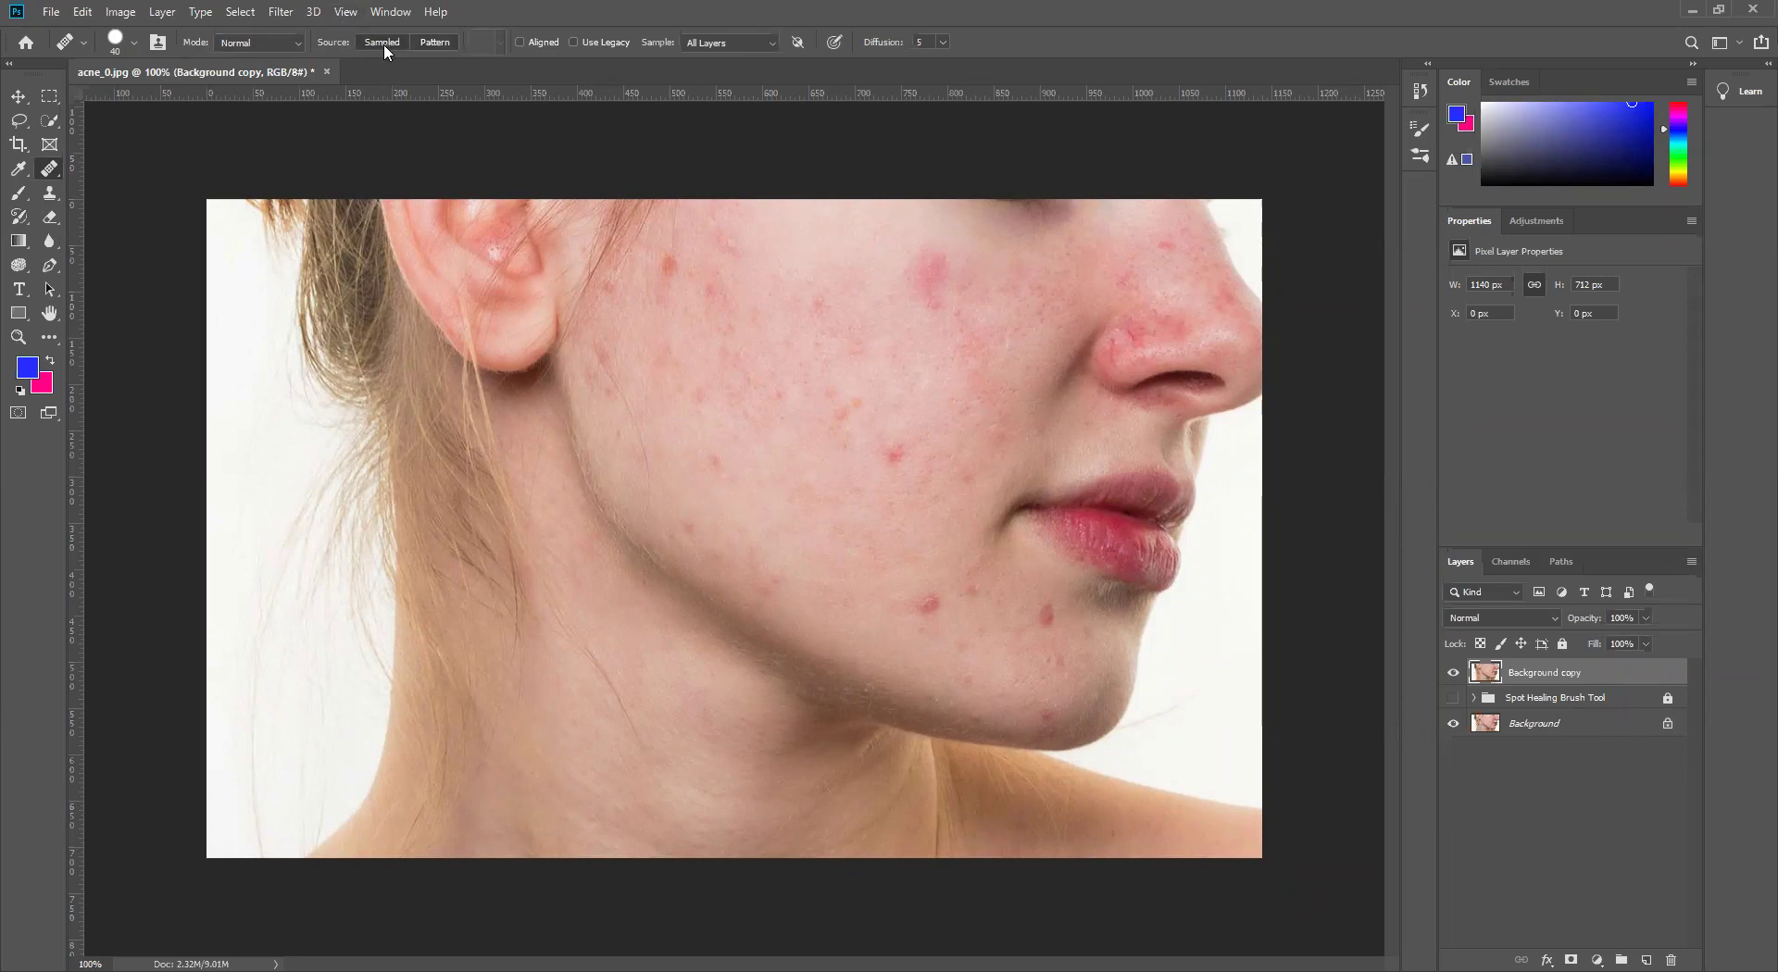
# - Try the Healing Brush on the cheek pimples with Pattern source and with Sampled source lacking a source point
pyautogui.click(435, 43)
pyautogui.click(674, 264)
pyautogui.click(383, 44)
pyautogui.click(891, 452)
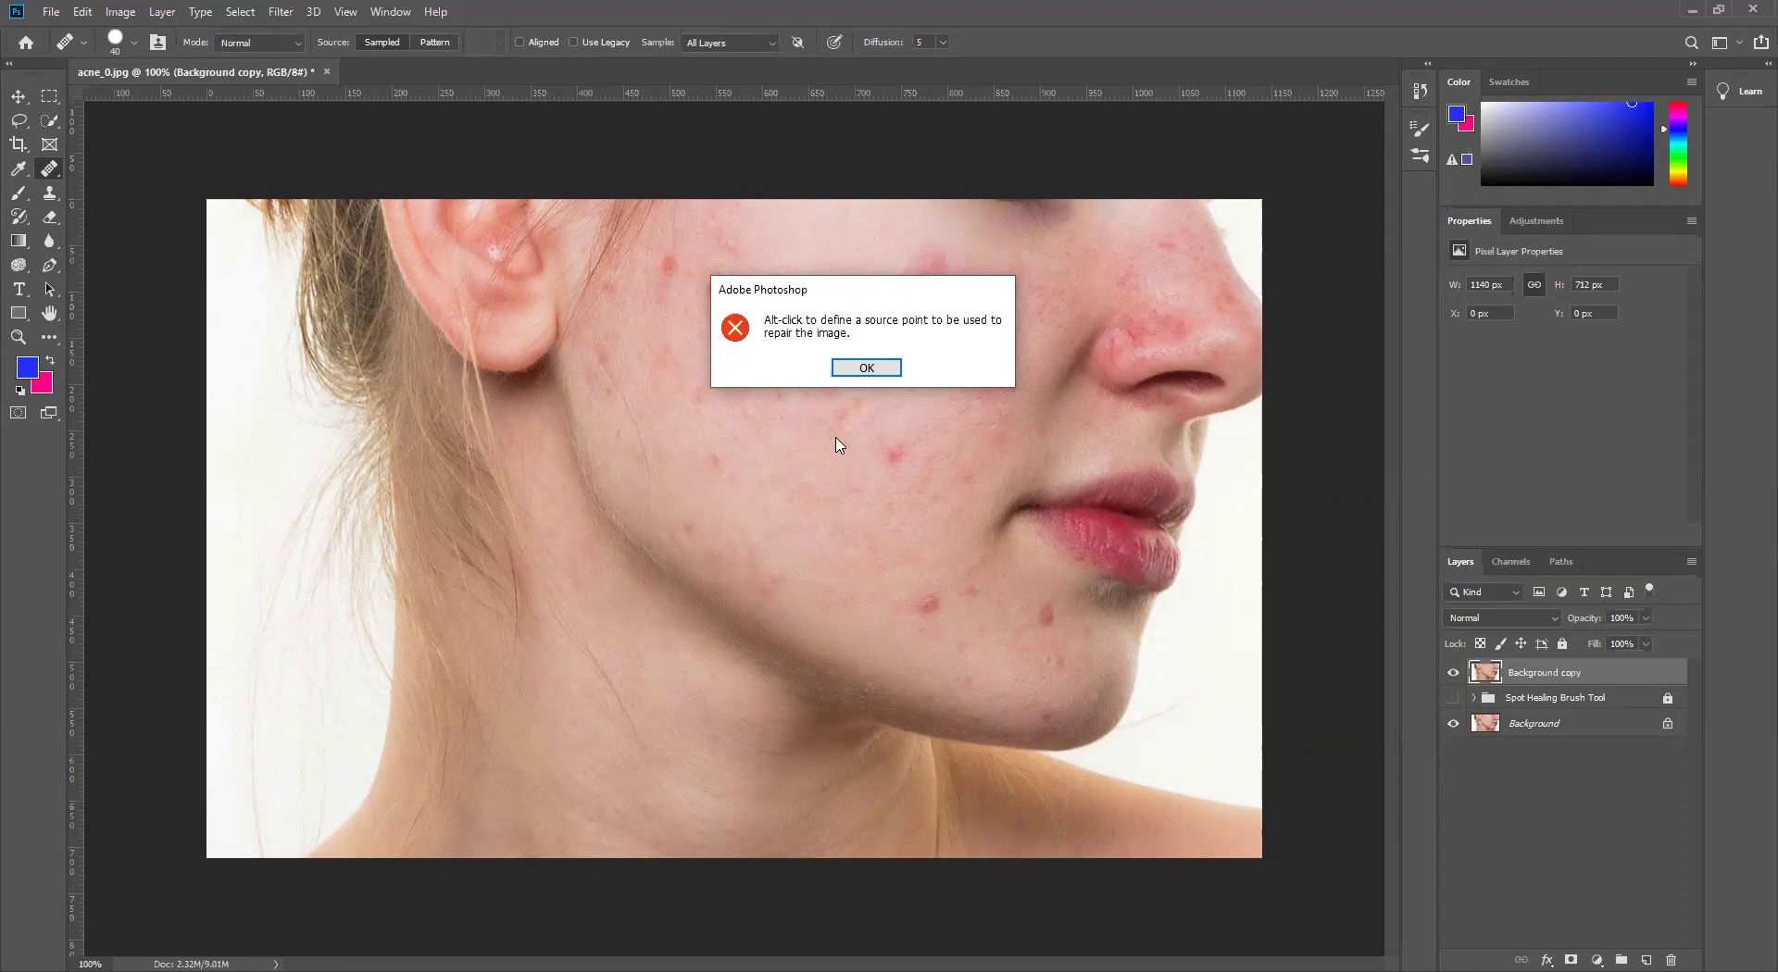
pyautogui.click(867, 368)
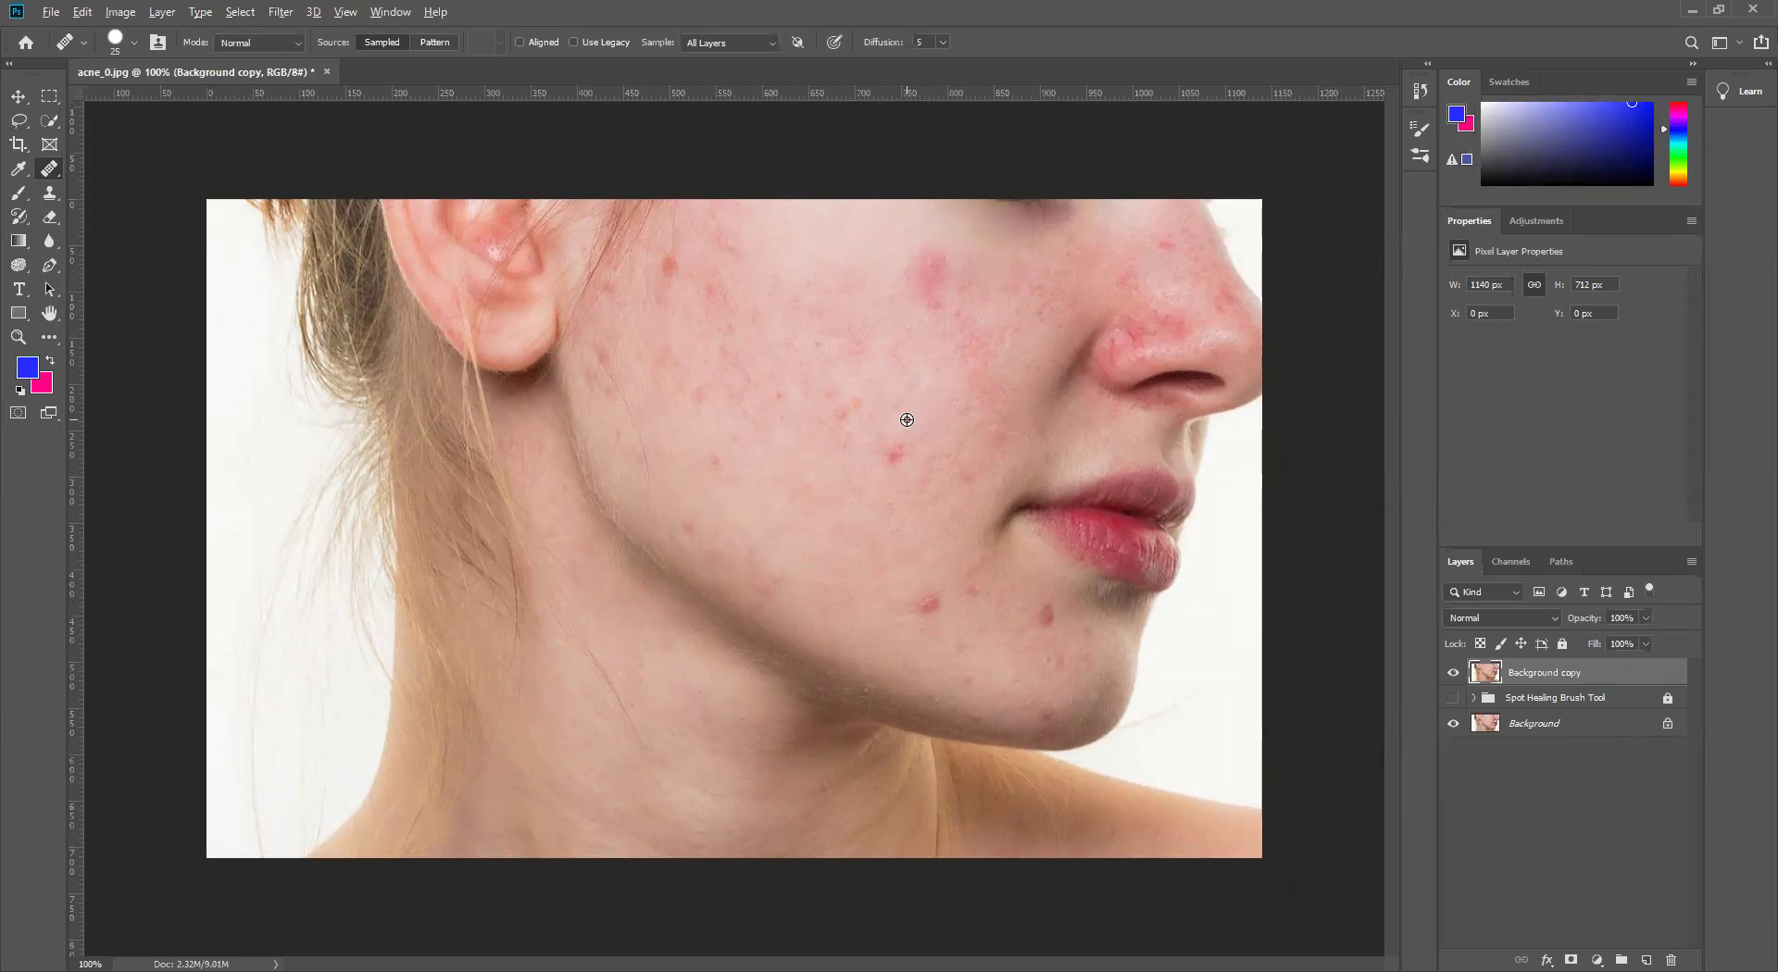
# - Heal the cheek and chin pimples on Background copy with a 25 px Healing Brush, sampling clean skin nearby
pyautogui.click(894, 453)
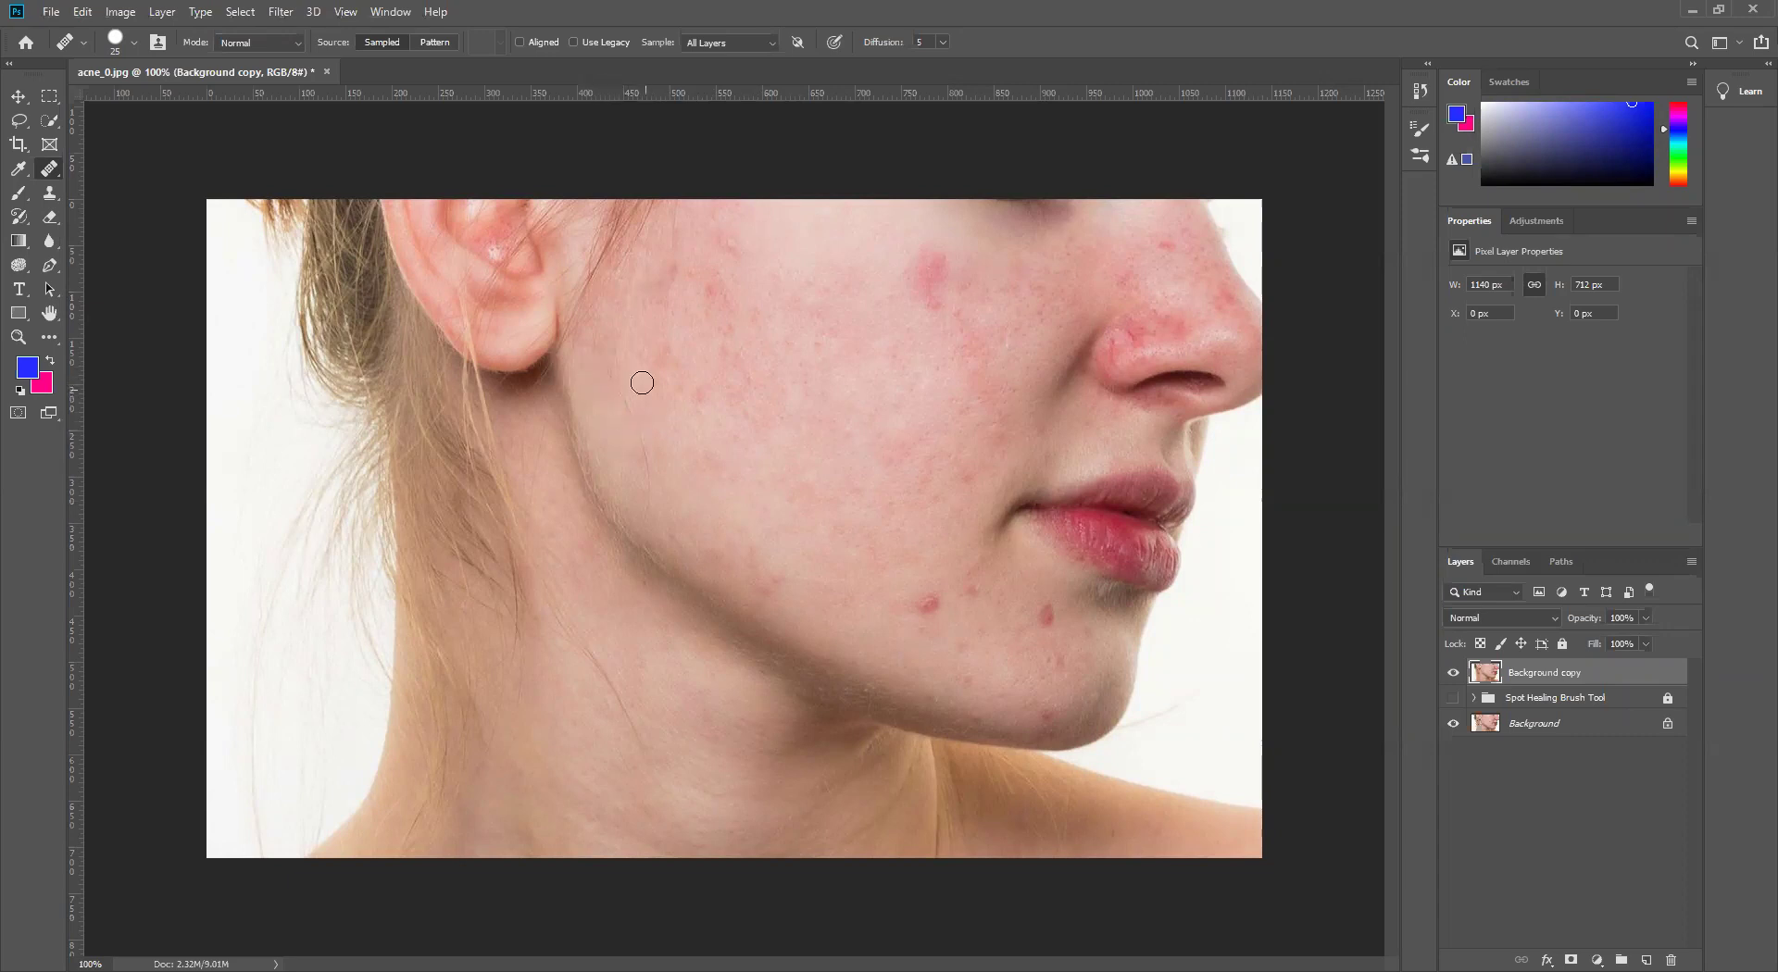
pyautogui.click(925, 622)
pyautogui.keyDown('alt'); pyautogui.click(929, 620); pyautogui.keyUp('alt')
pyautogui.click(925, 603)
pyautogui.click(1046, 609)
pyautogui.click(1042, 658)
pyautogui.keyDown('alt'); pyautogui.click(1066, 642); pyautogui.keyUp('alt')
pyautogui.click(1047, 707)
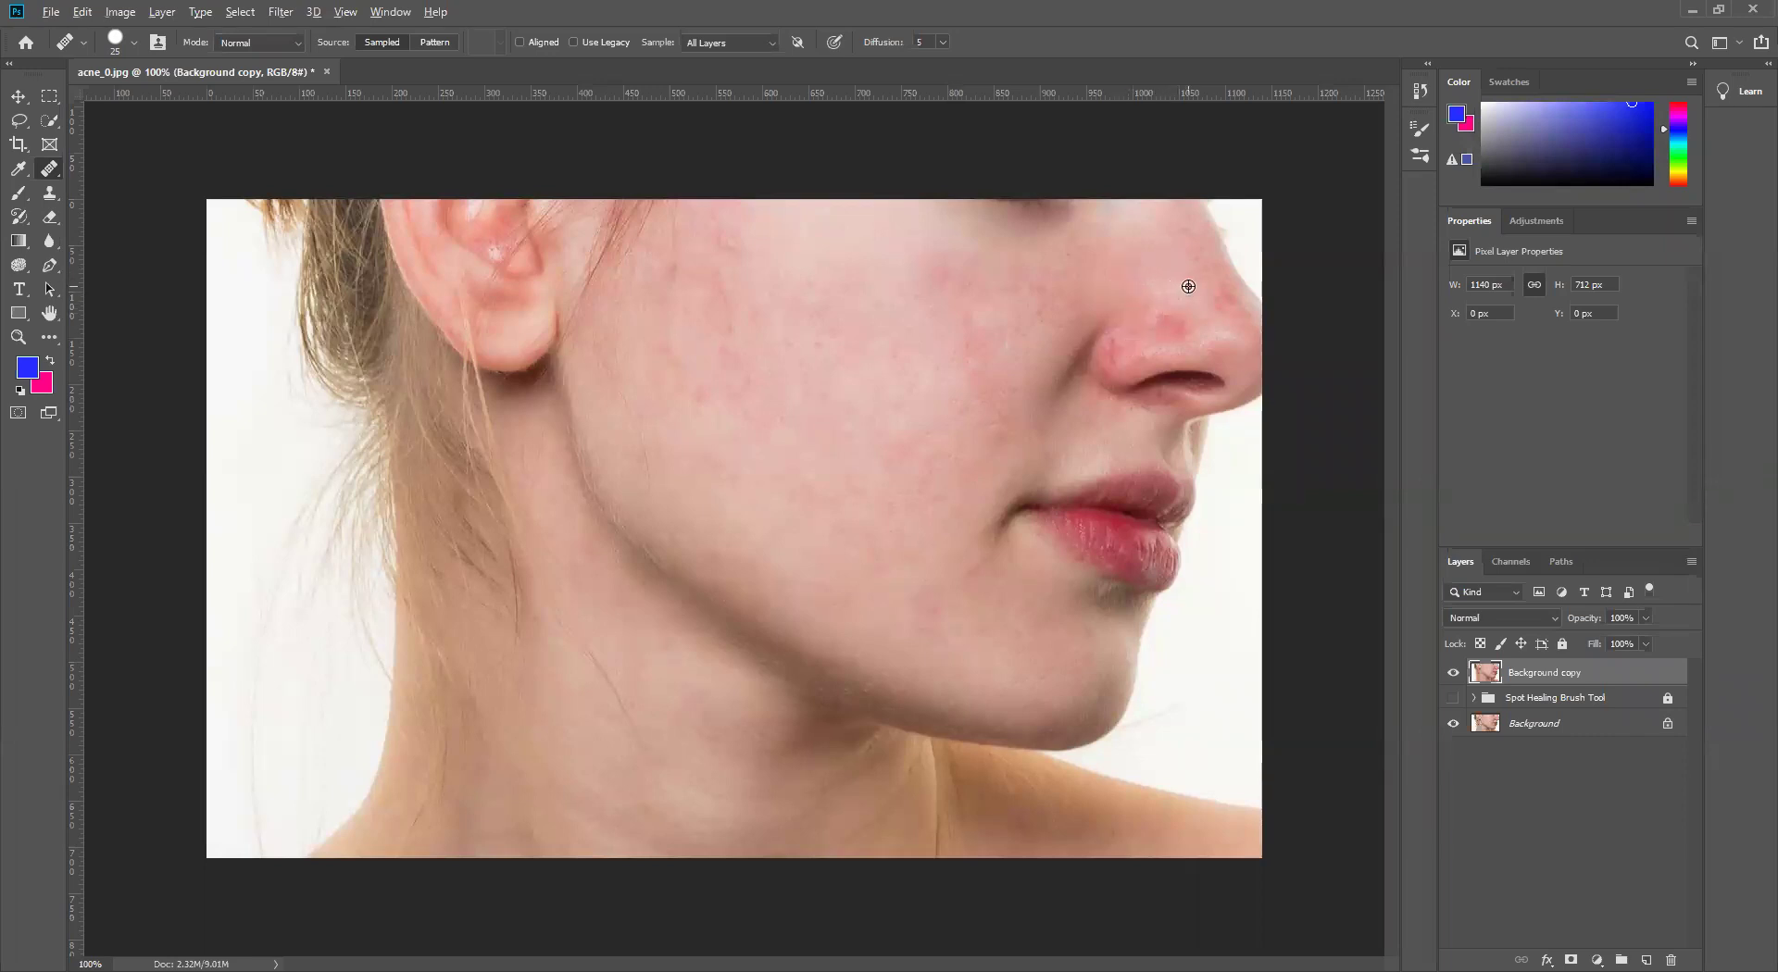
# - Heal the remaining redness on the nose and cheek of Background copy using sampled clean skin
pyautogui.click(1181, 327)
pyautogui.click(1227, 316)
pyautogui.press('alt')
pyautogui.click(751, 359)
pyautogui.press('alt')
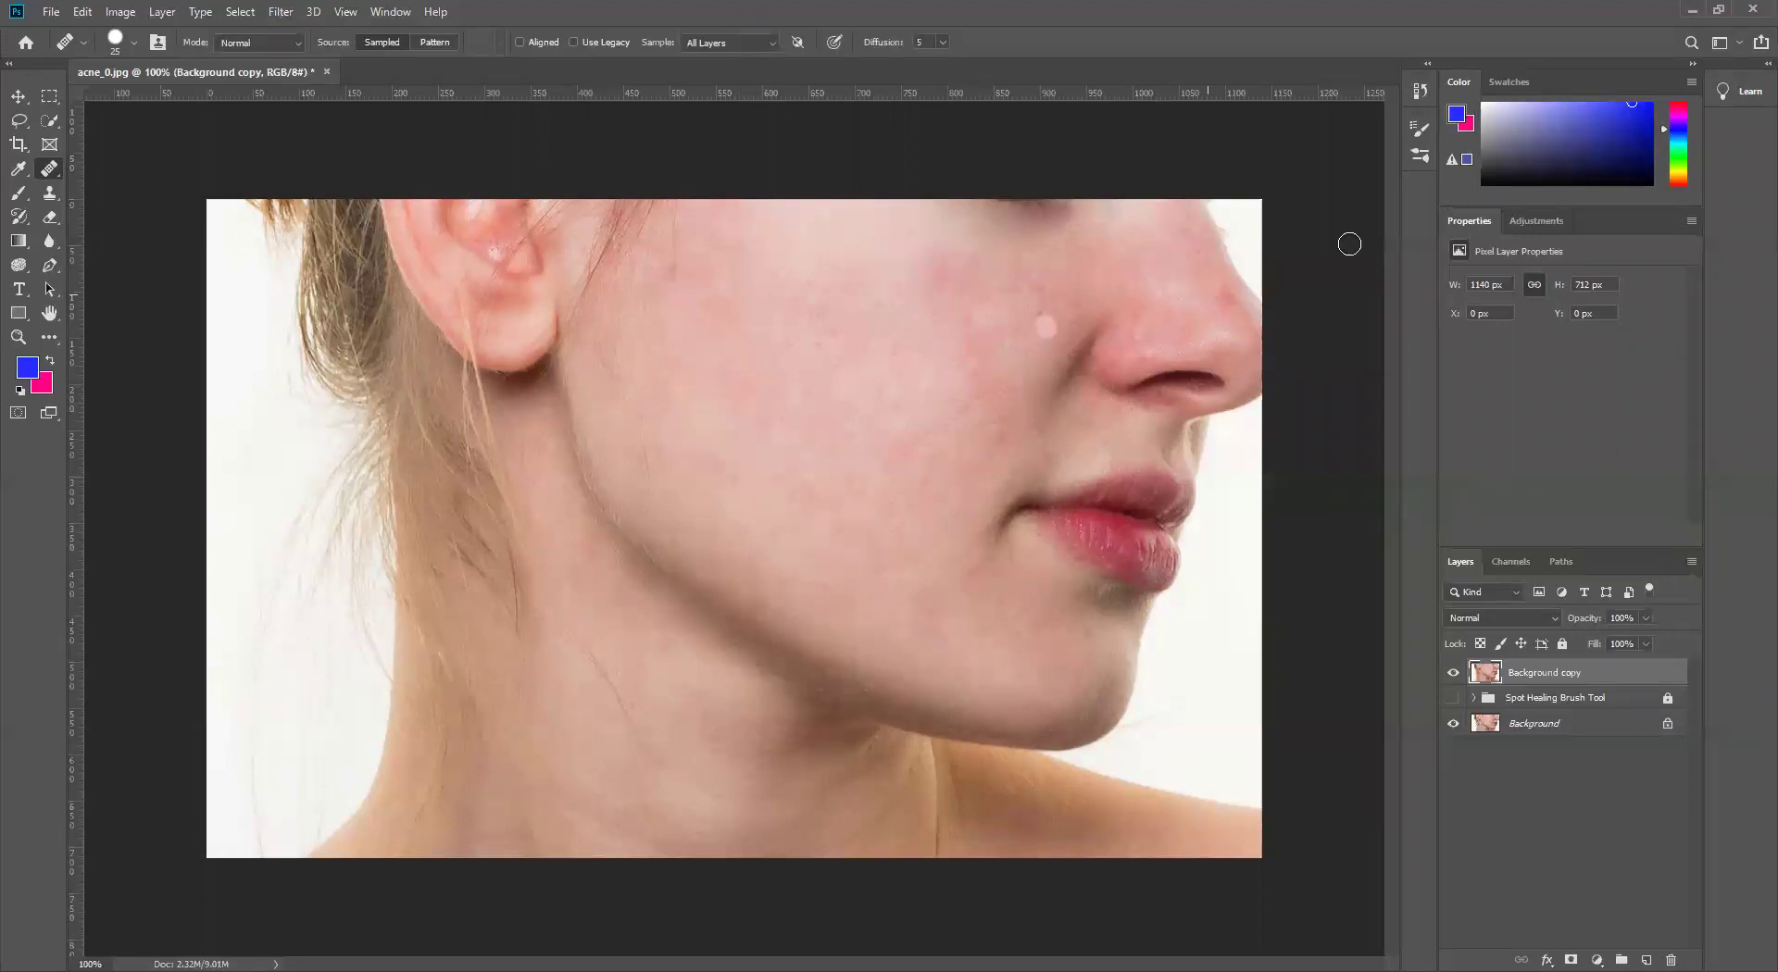
pyautogui.press('alt')
pyautogui.click(1169, 326)
pyautogui.click(1215, 370)
pyautogui.click(1143, 611)
# - Toggle the visibility of Background copy repeatedly to compare the face before and after healing
pyautogui.click(1452, 675)
pyautogui.click(1452, 674)
pyautogui.click(1452, 674)
pyautogui.click(1452, 674)
pyautogui.click(1452, 674)
pyautogui.click(1452, 674)
pyautogui.click(1452, 674)
pyautogui.click(1452, 675)
pyautogui.click(1451, 675)
pyautogui.click(1452, 675)
pyautogui.click(1452, 675)
pyautogui.click(1452, 675)
pyautogui.click(1452, 675)
pyautogui.click(1451, 677)
pyautogui.click(1453, 163)
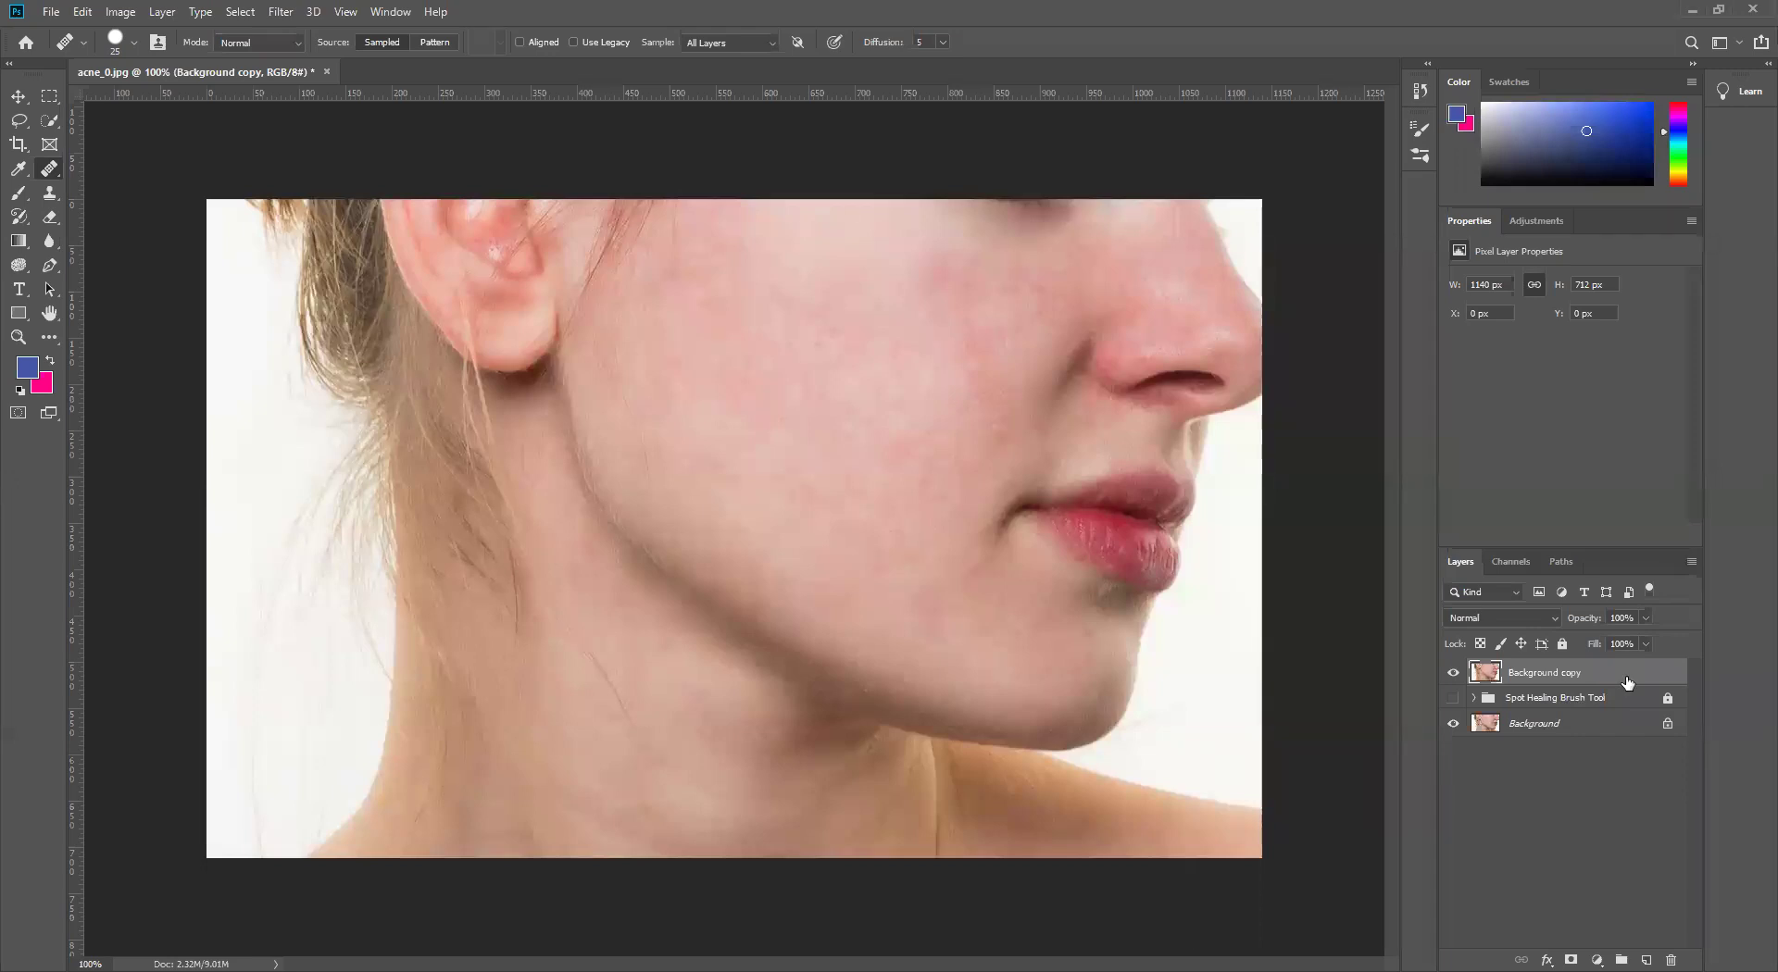
# - Put Background copy in a new collapsed group named "Healing Brush Tool"
pyautogui.hotkey('ctrl', 'g')
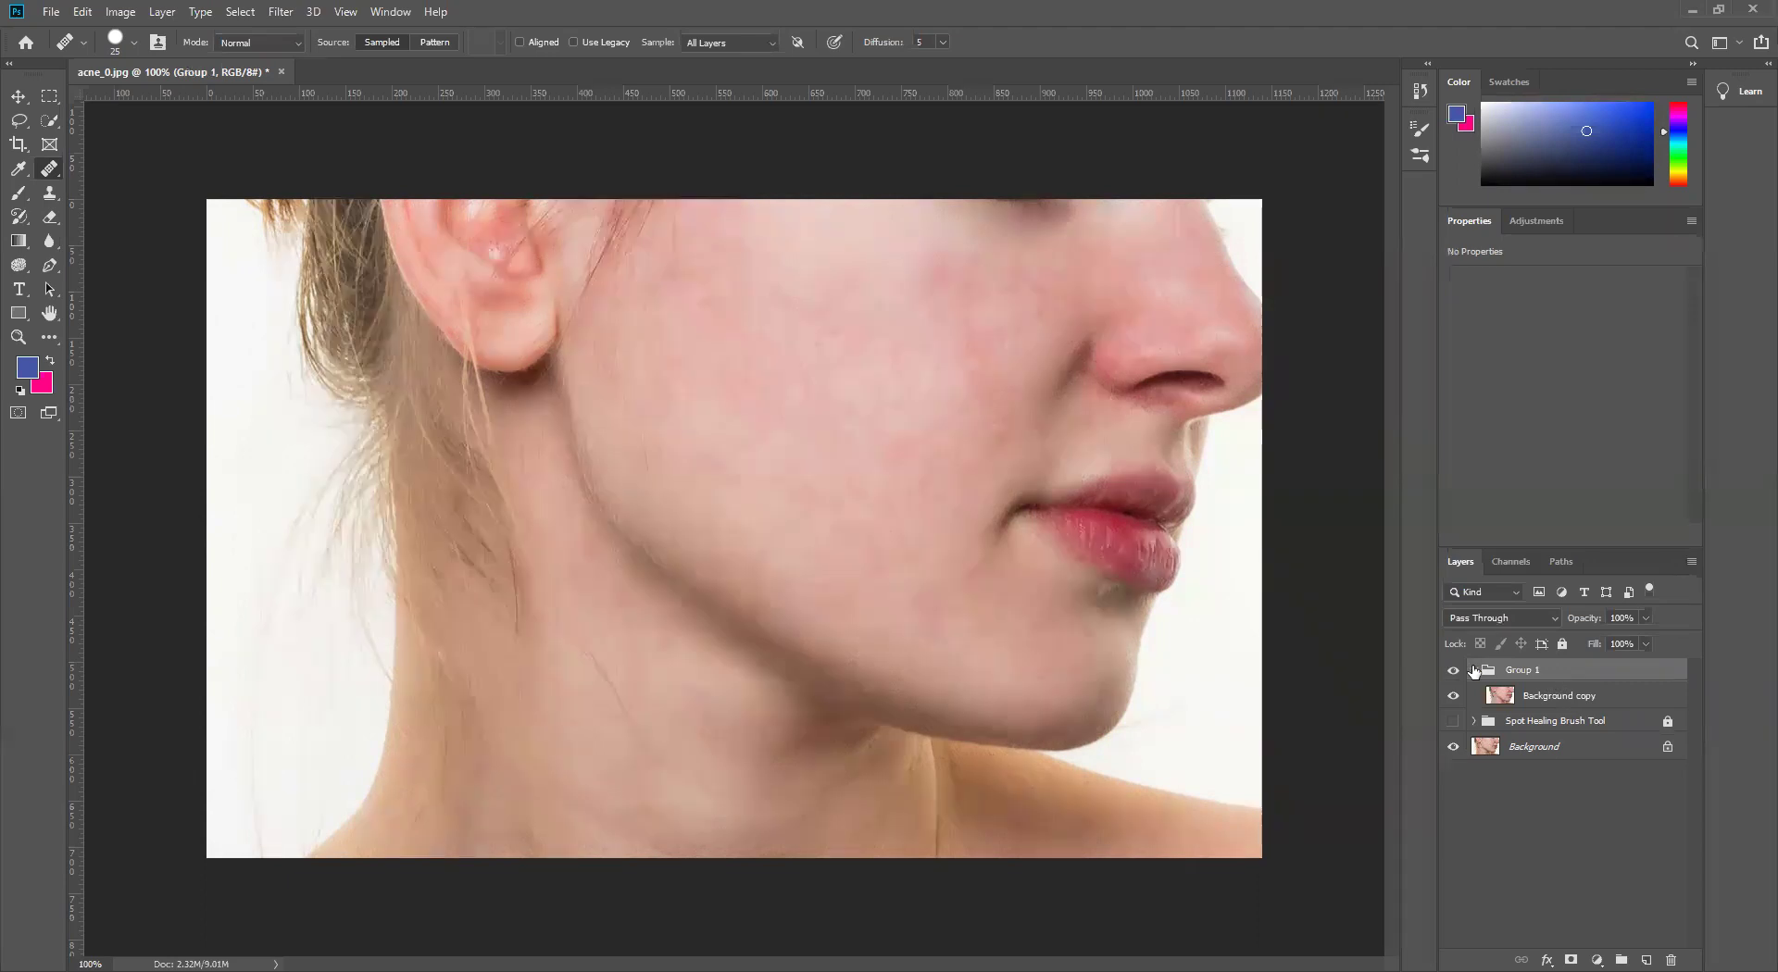
pyautogui.click(1474, 670)
pyautogui.doubleClick(1521, 668)
pyautogui.write('Healing Brush Tool')
pyautogui.press('Return')
pyautogui.click(1552, 786)
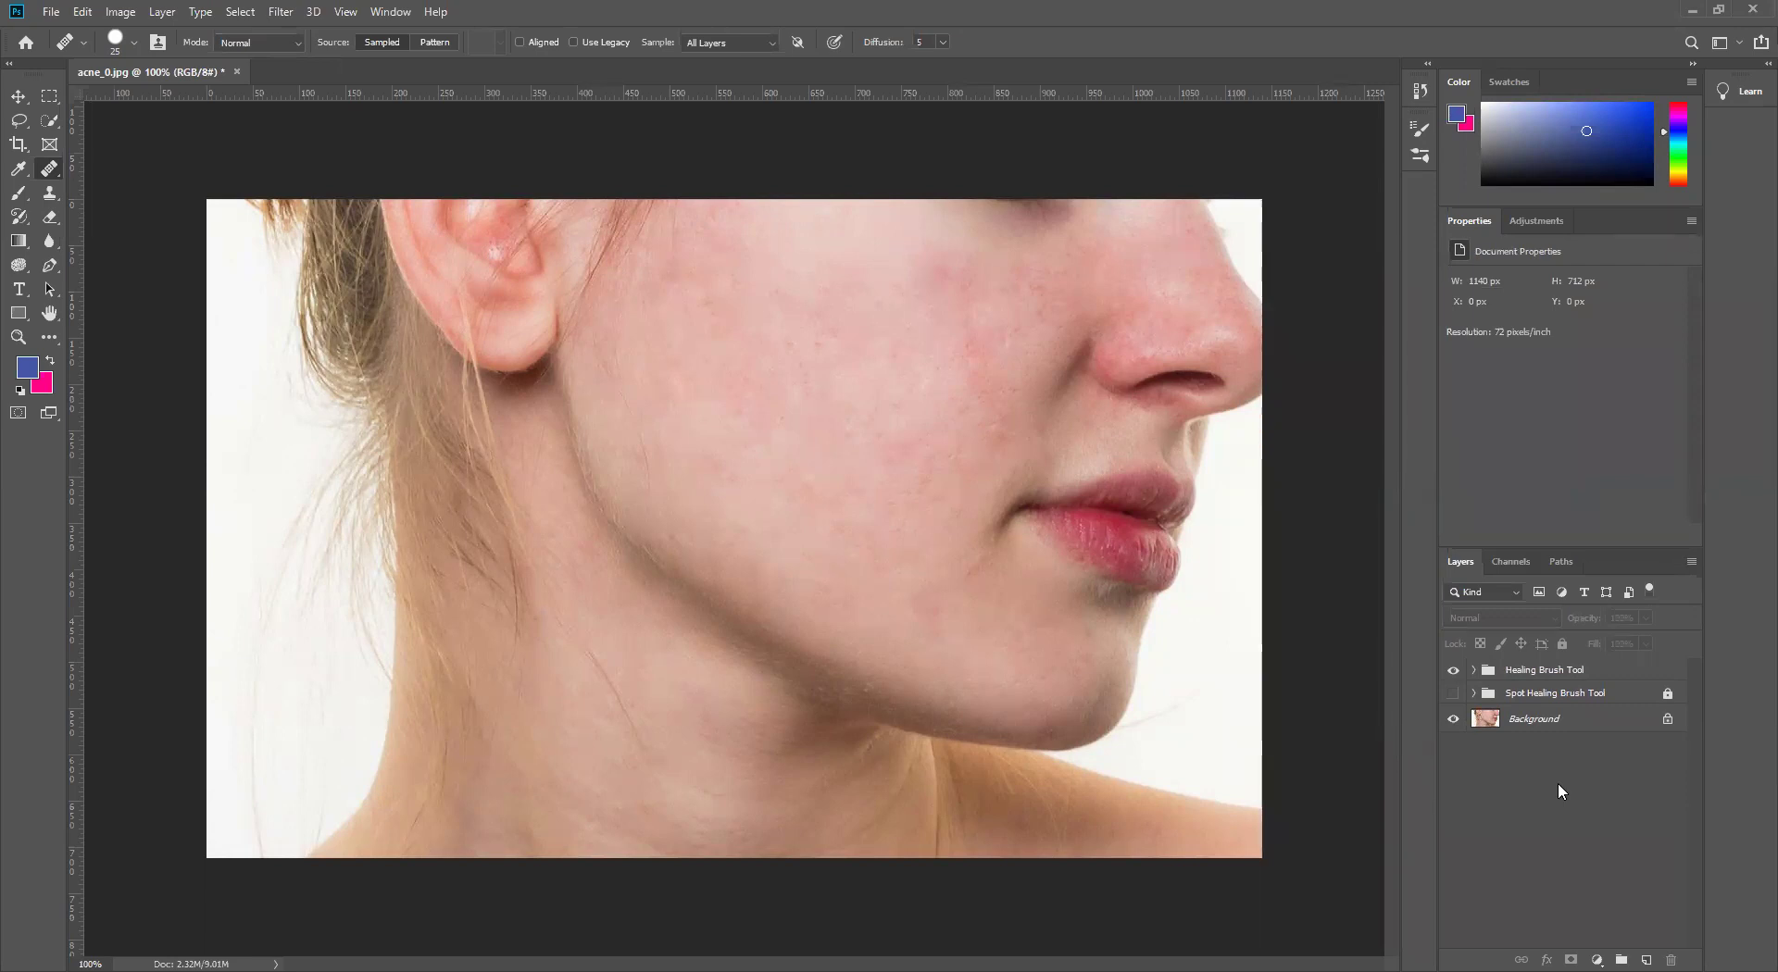
# - Duplicate the Background, move the copy above both groups, and show the Spot Healing Brush Tool group
pyautogui.click(1611, 725)
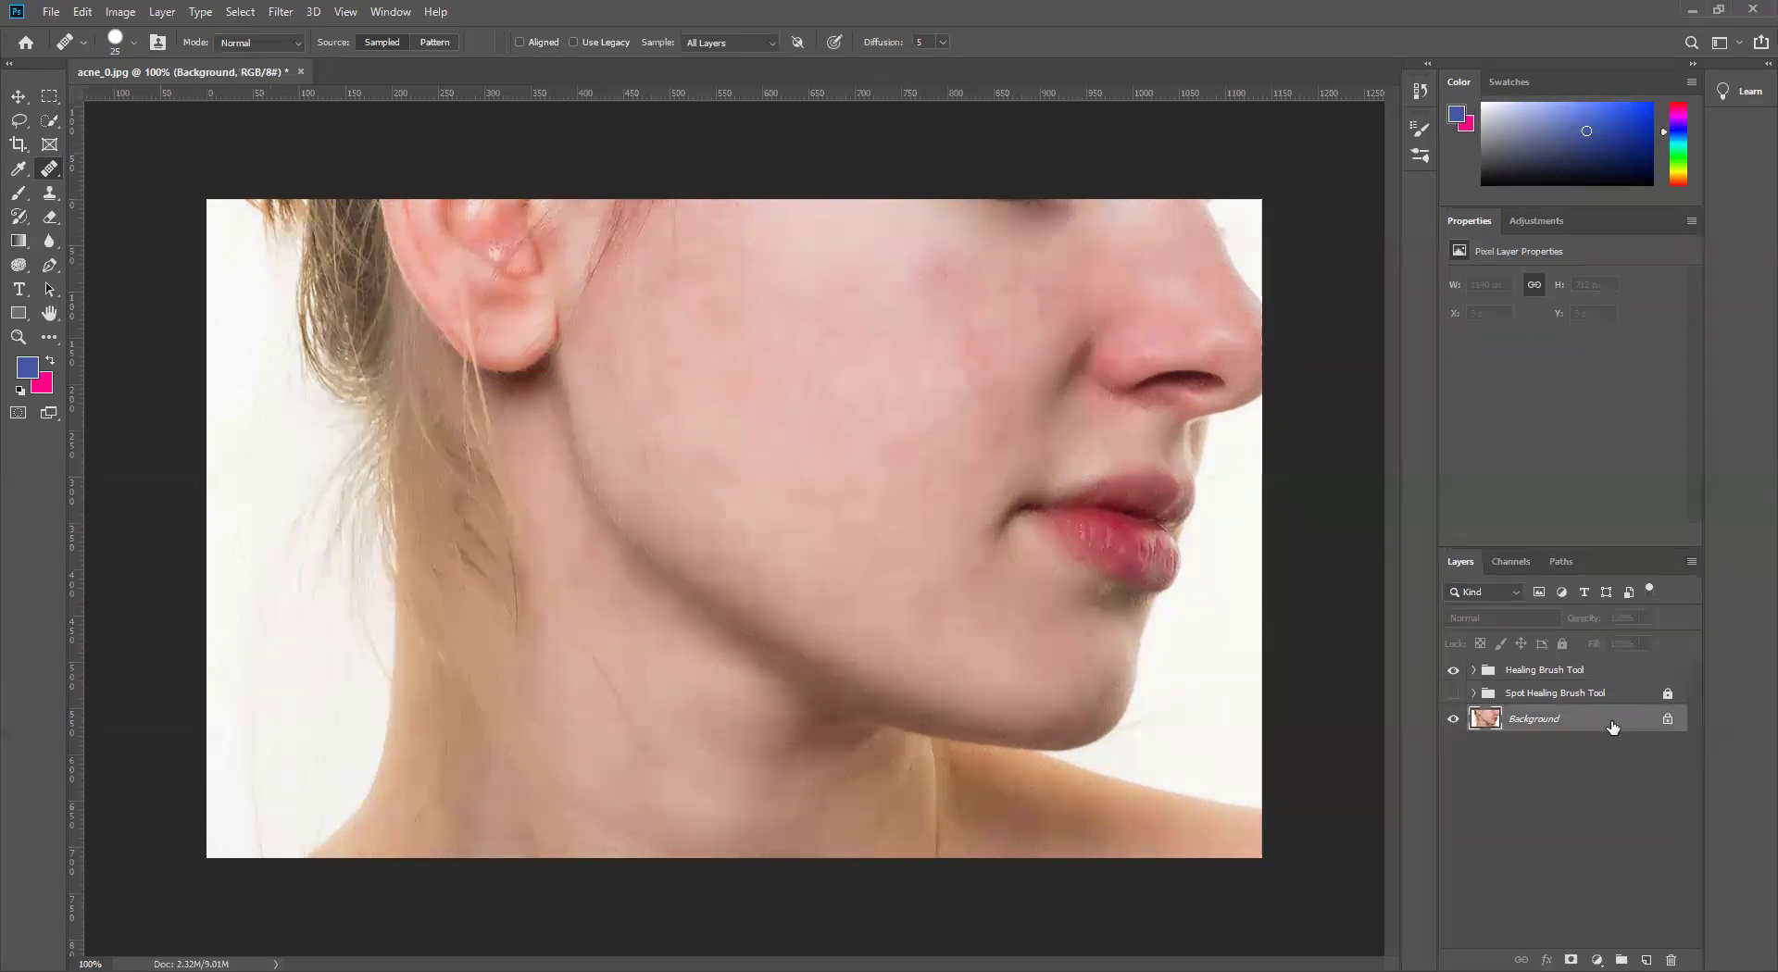
pyautogui.hotkey('ctrl', 'j')
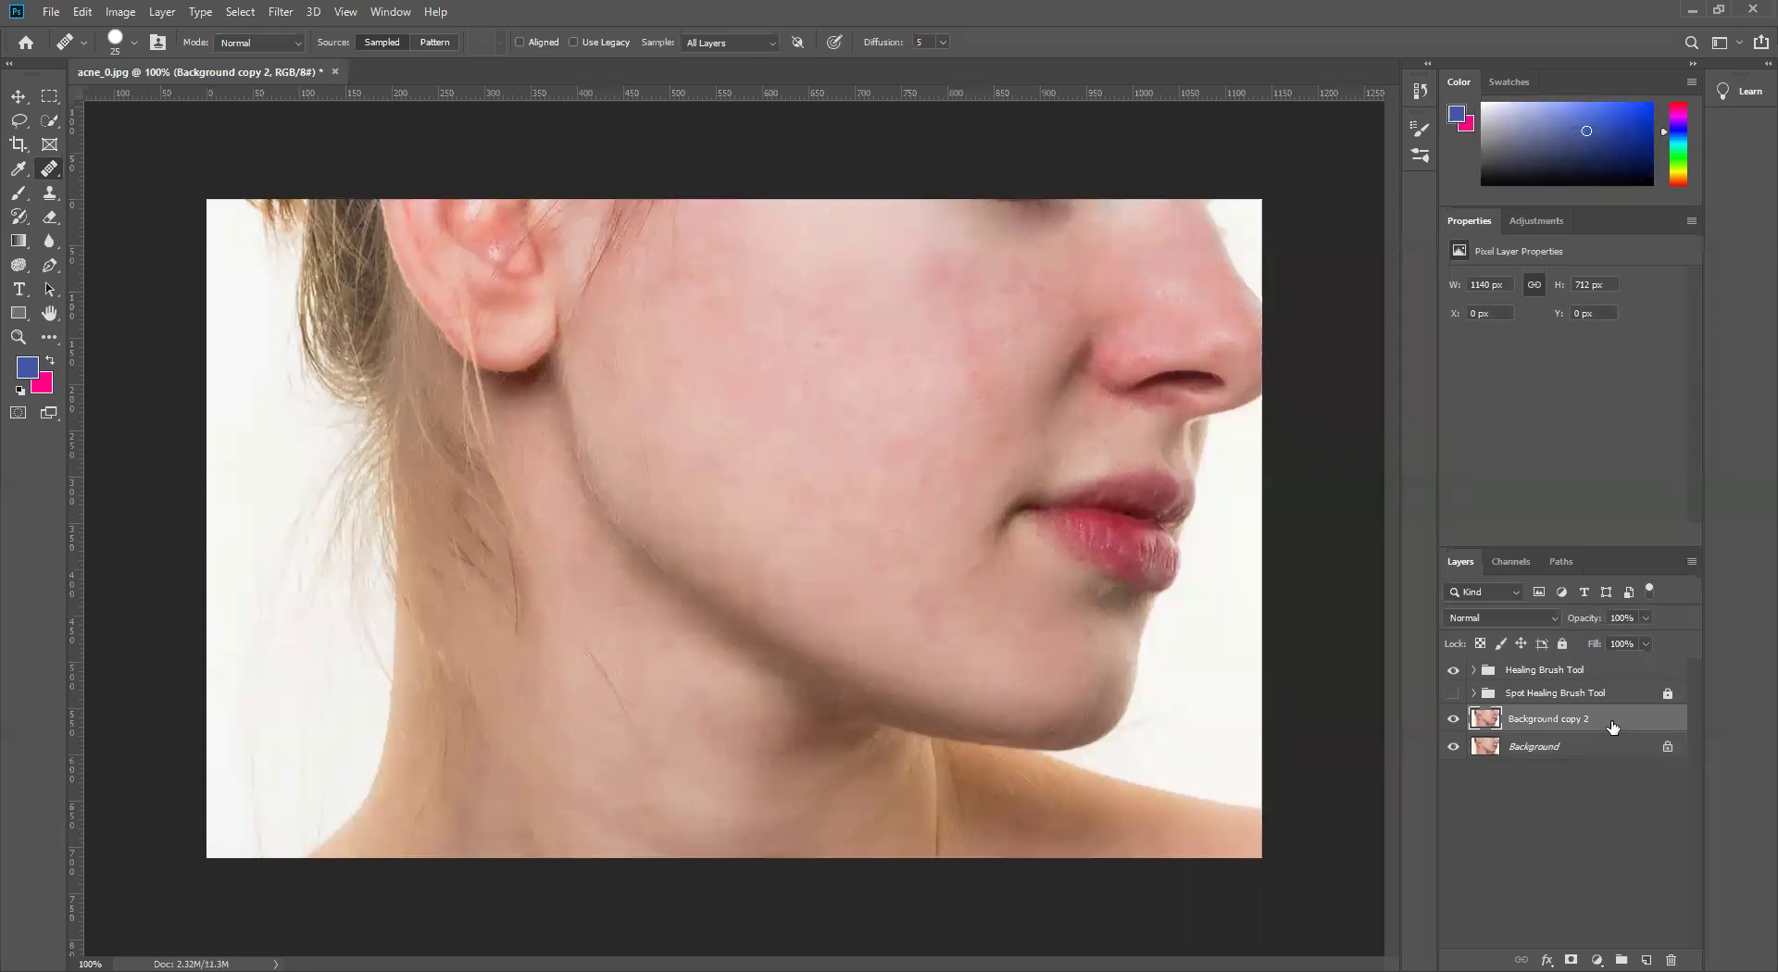
pyautogui.hotkey('ctrl', ']')
pyautogui.hotkey('ctrl', ']')
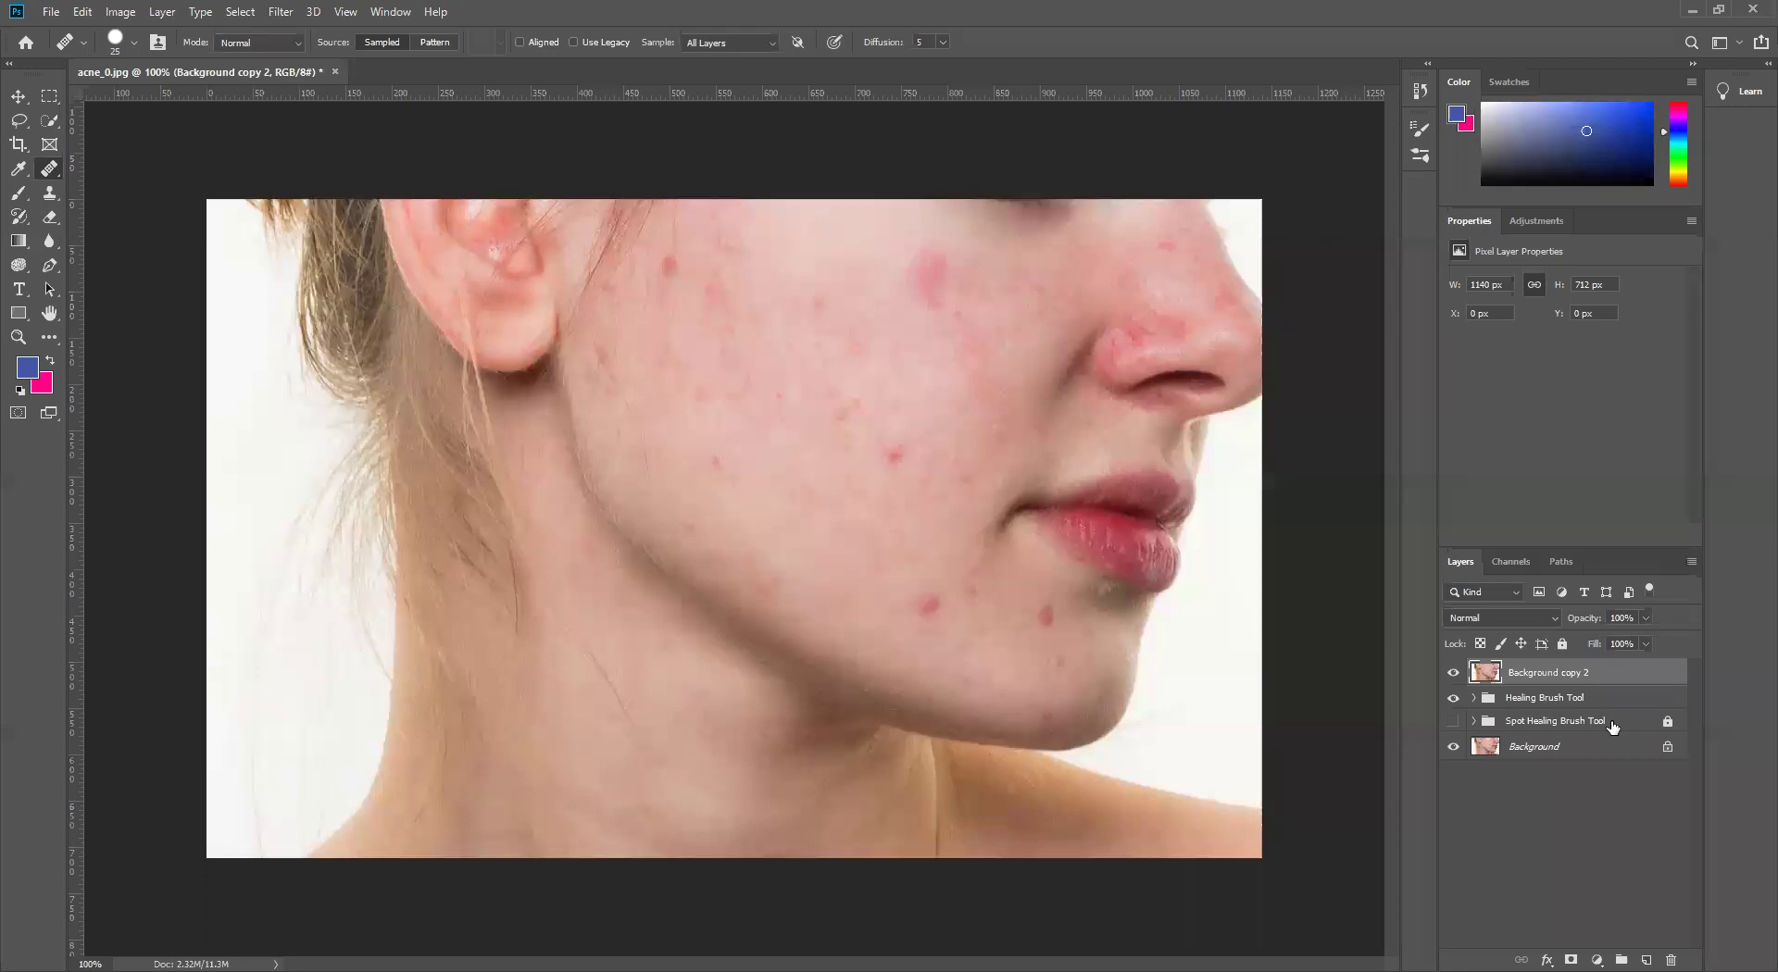
pyautogui.click(1453, 722)
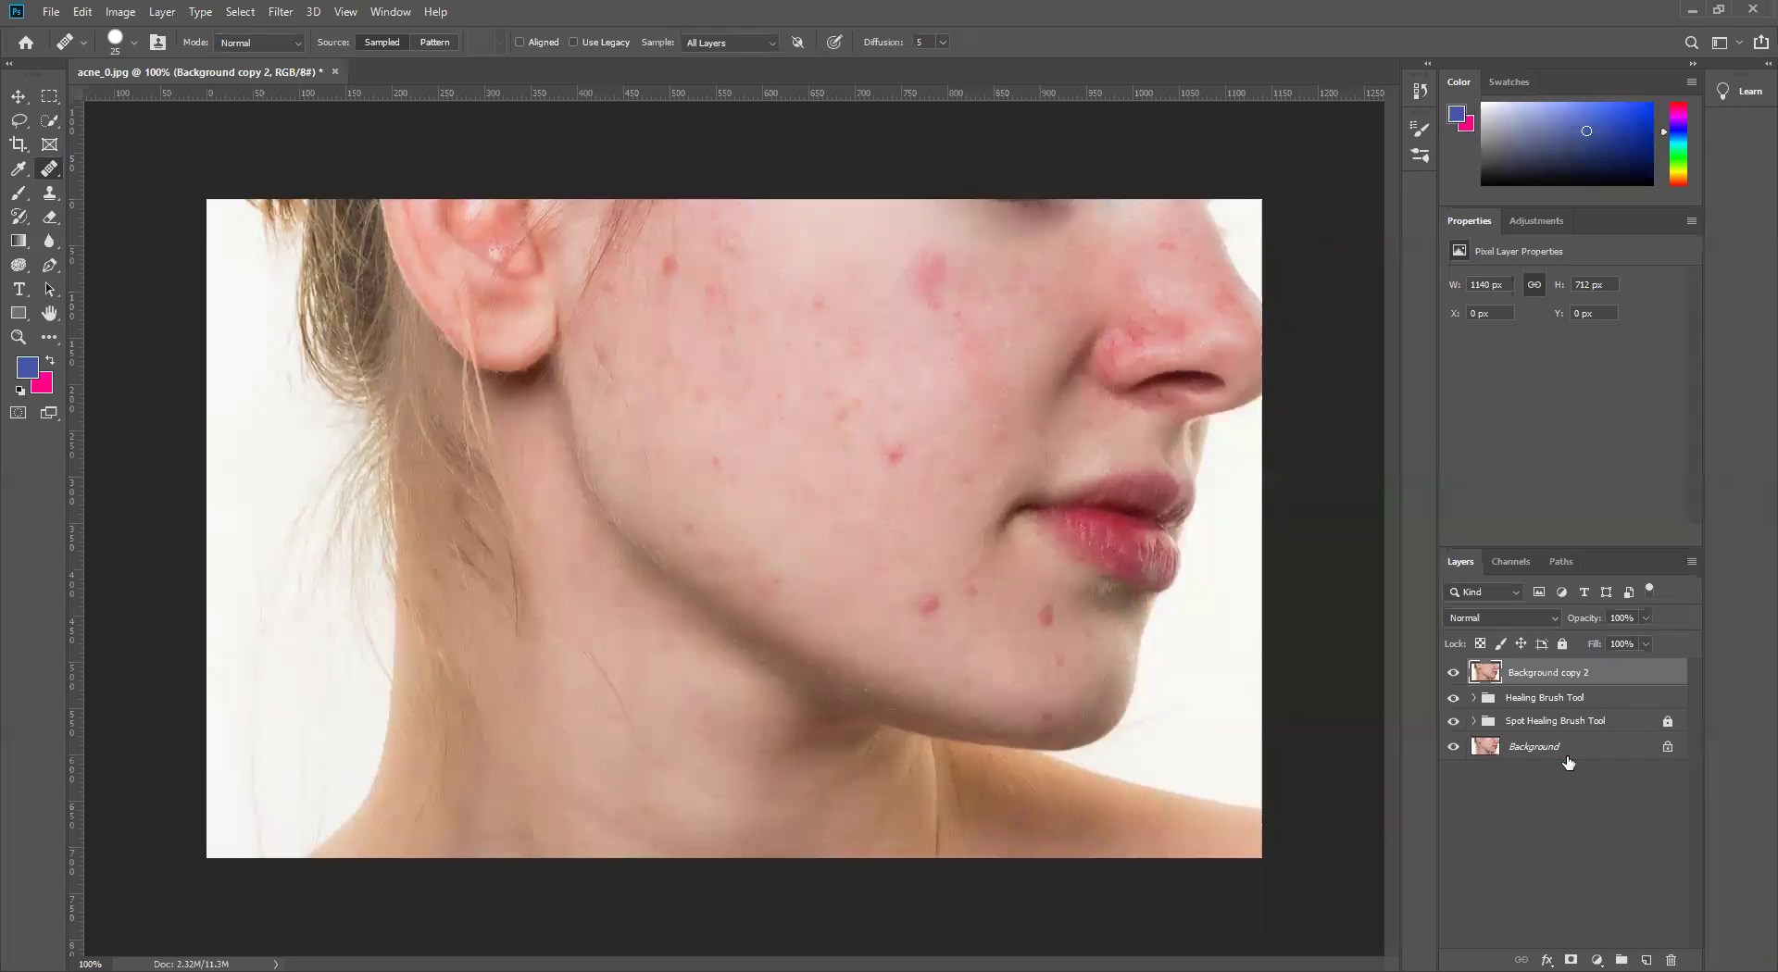